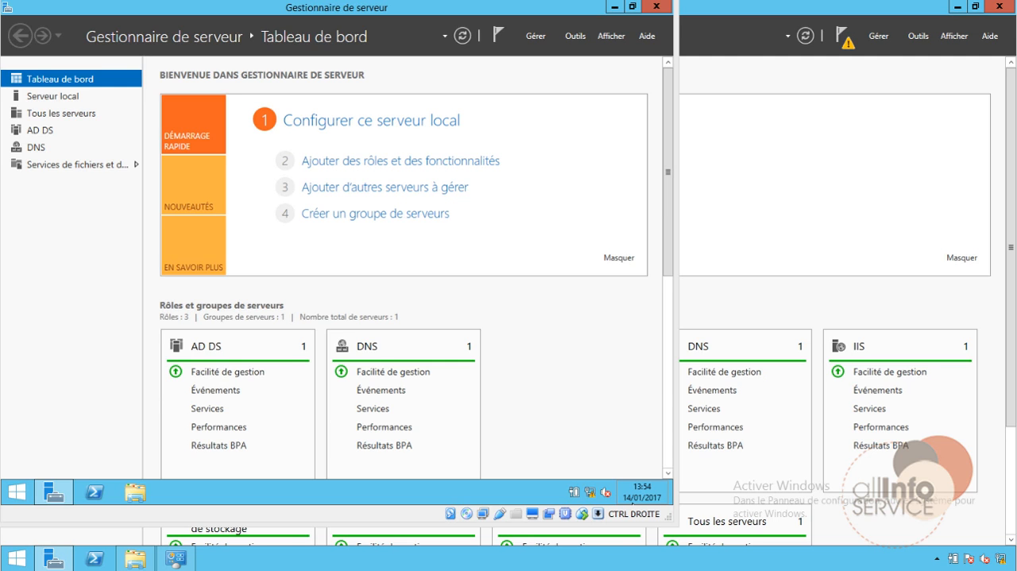
Check the computer name and domain in the system properties of both domain controllers, and close the opened windows
{"action": "left_click", "coordinate": [941, 170]}
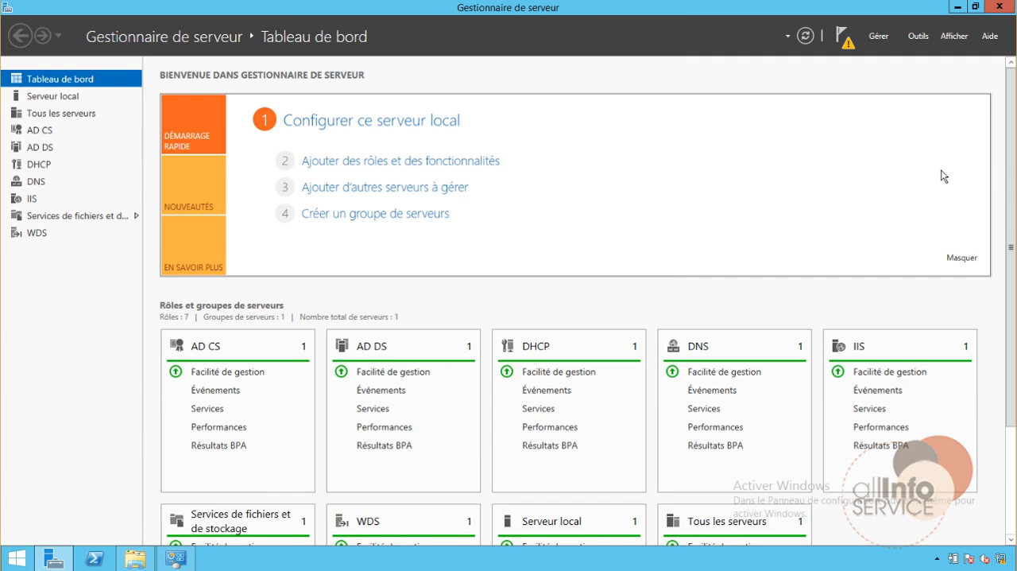
{"action": "left_click", "coordinate": [184, 565]}
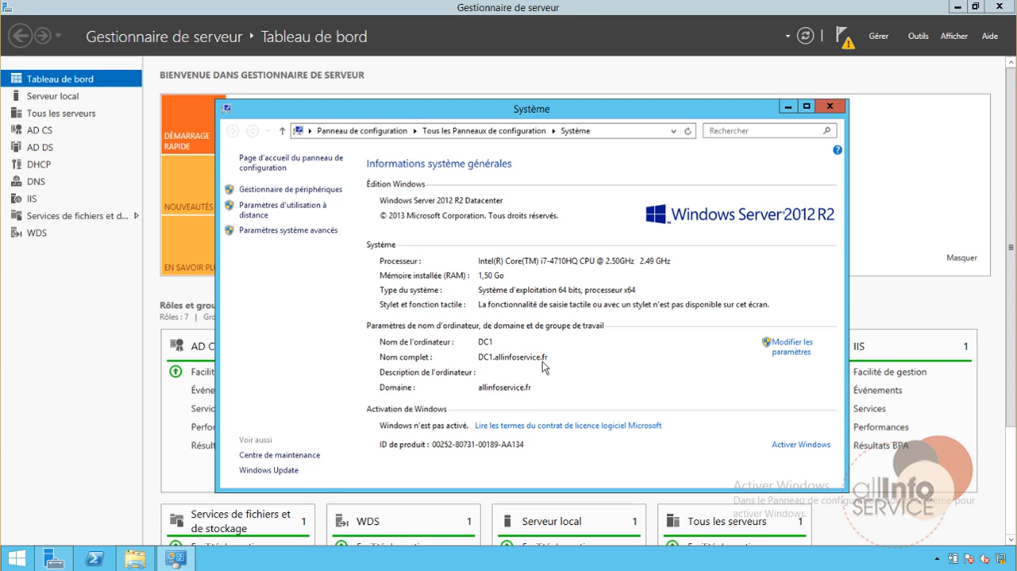
{"action": "mouse_move", "coordinate": [298, 569]}
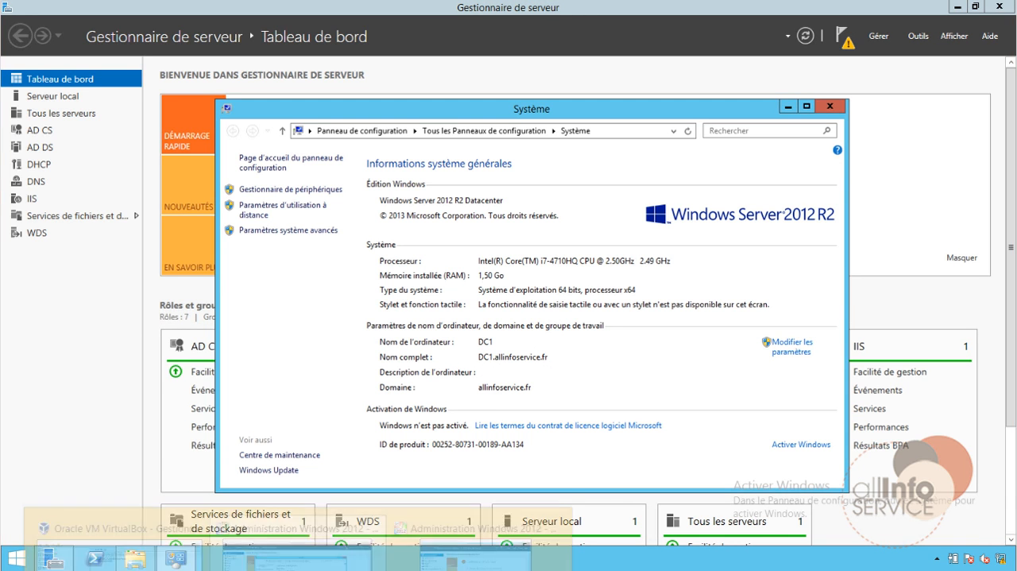
{"action": "left_click", "coordinate": [475, 545]}
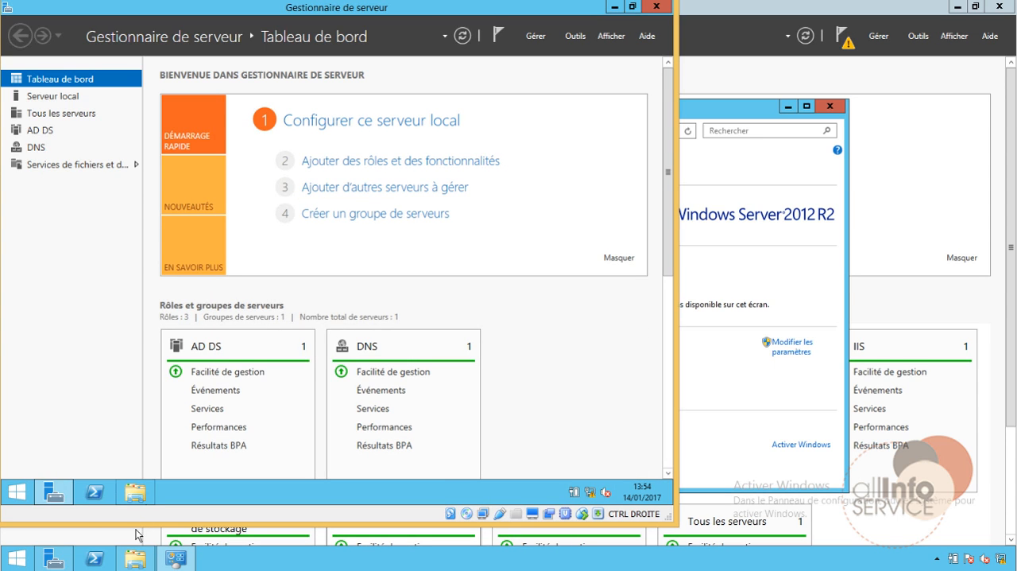
{"action": "left_click", "coordinate": [136, 494]}
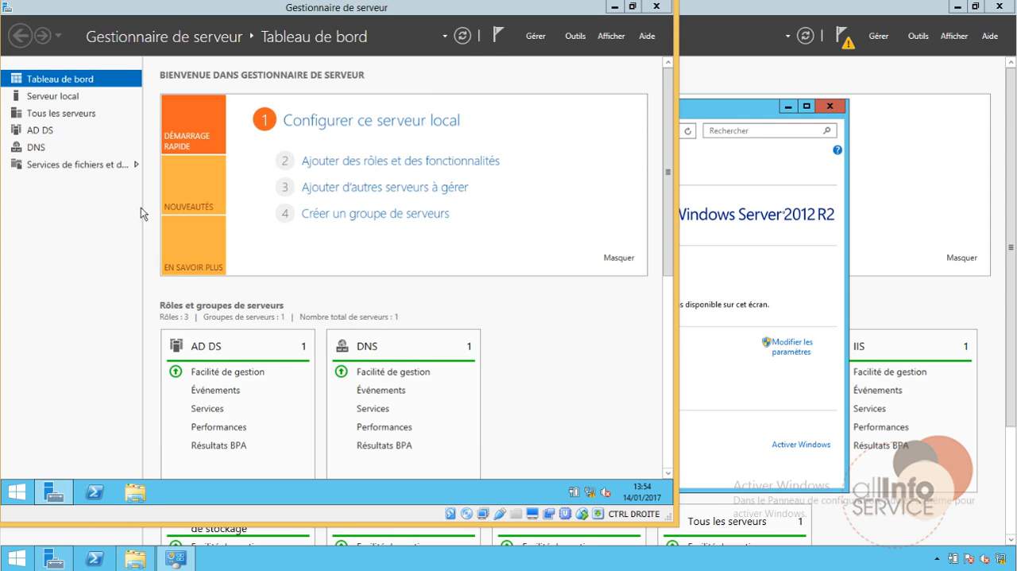
{"action": "right_click", "coordinate": [132, 193]}
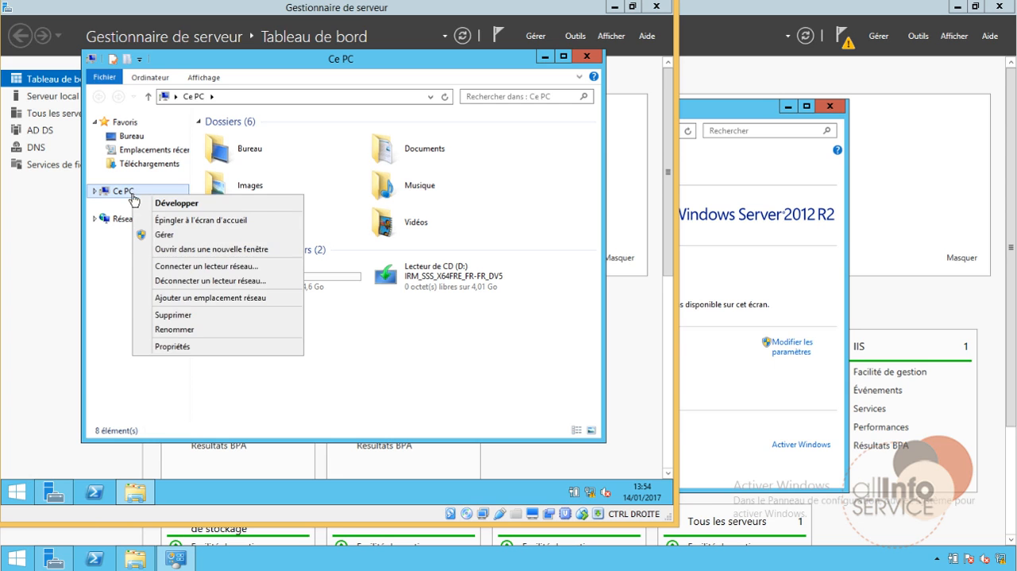
{"action": "left_click", "coordinate": [187, 347]}
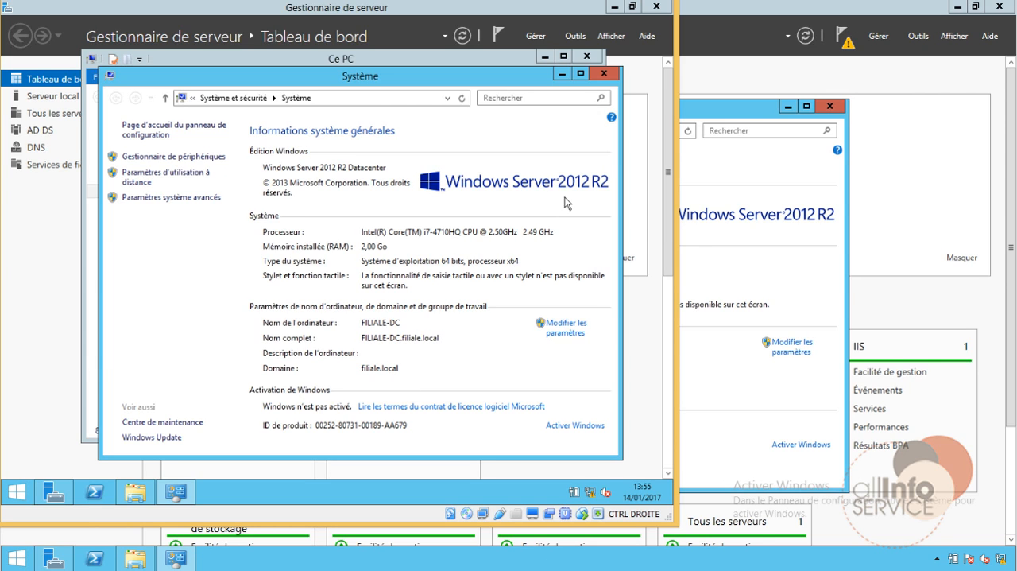
{"action": "left_click", "coordinate": [605, 73]}
{"action": "left_click", "coordinate": [587, 56]}
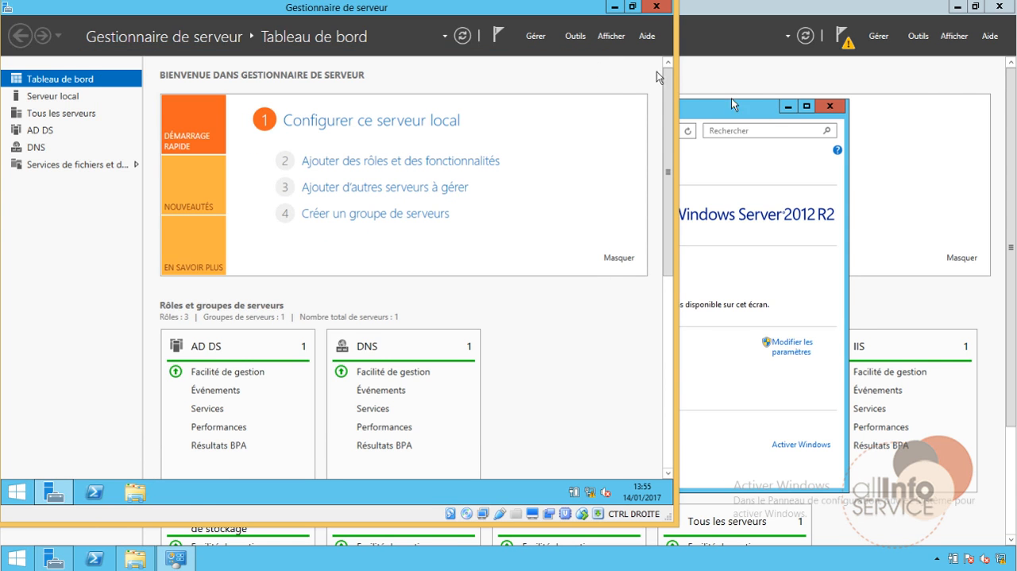
{"action": "left_click", "coordinate": [816, 107]}
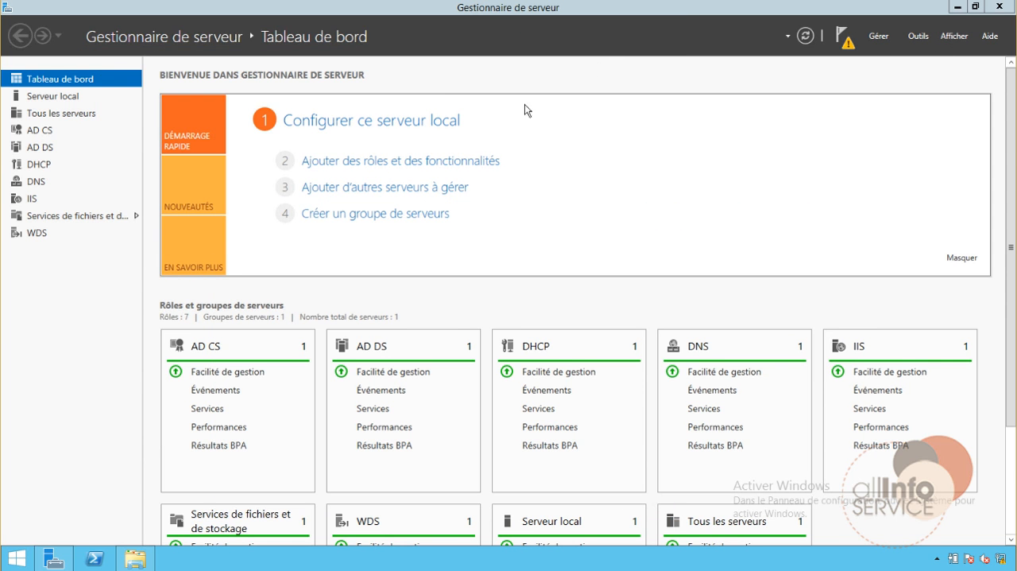
Open Domaines et approbations Active Directory and display the trusts in the properties of the allinfoservice.fr domain
{"action": "left_click", "coordinate": [917, 37]}
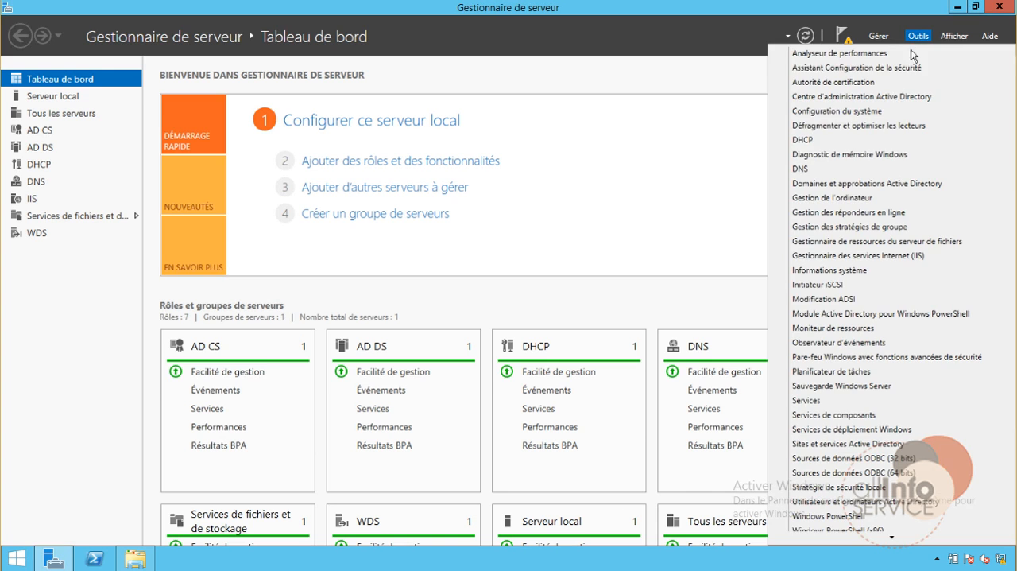
{"action": "left_click", "coordinate": [855, 186]}
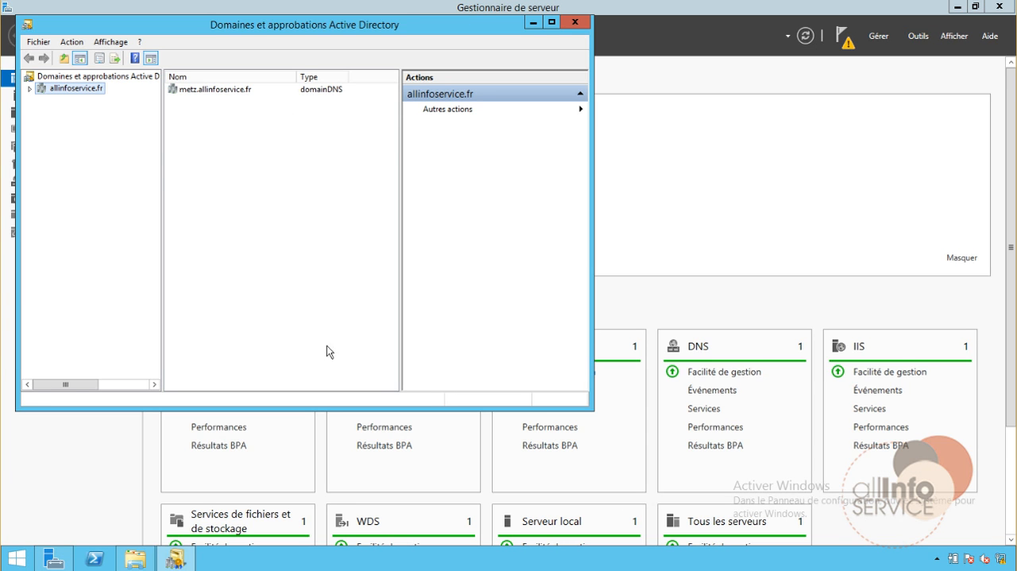
{"action": "right_click", "coordinate": [48, 88]}
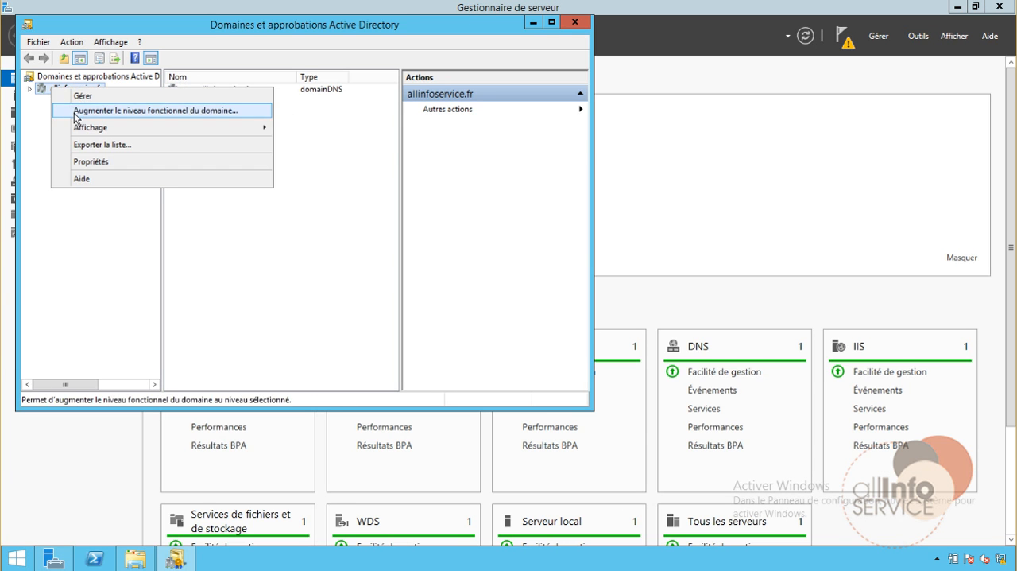
{"action": "left_click", "coordinate": [91, 162]}
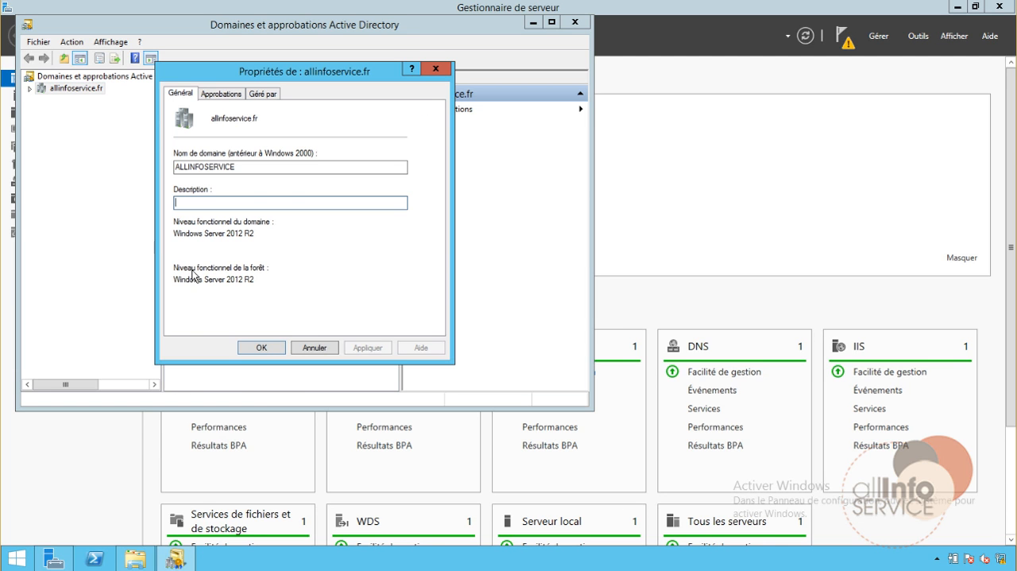
{"action": "left_click", "coordinate": [221, 93]}
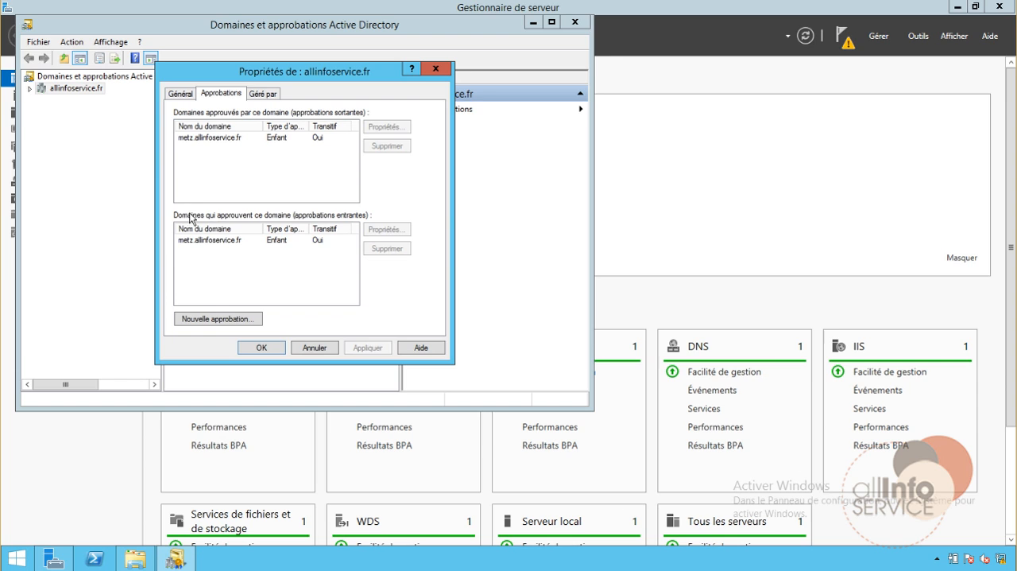
Start a new trust for allinfoservice.fr, name it filiale.local and continue to the trust type choice
{"action": "left_click", "coordinate": [255, 322]}
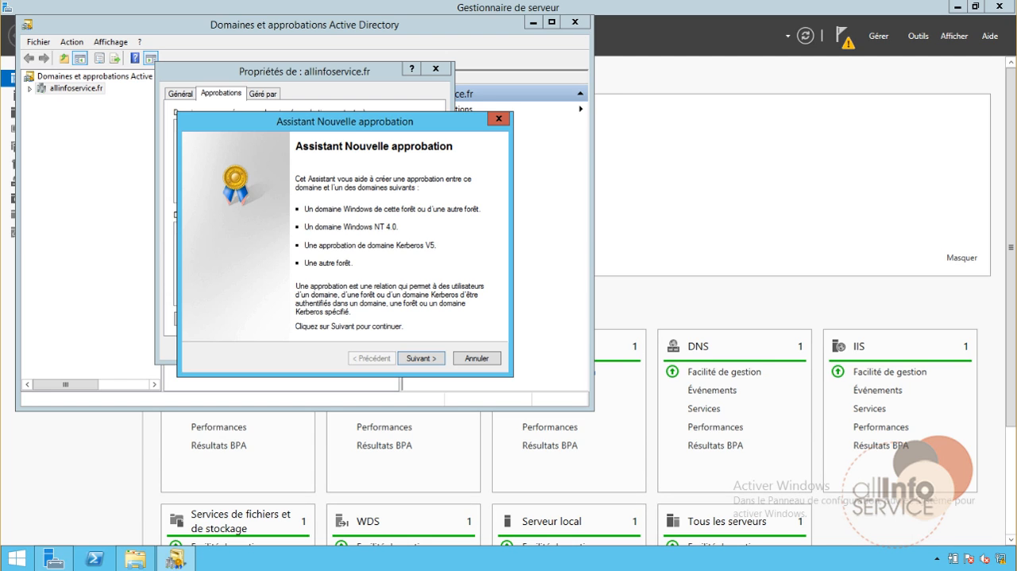
{"action": "left_click", "coordinate": [422, 358]}
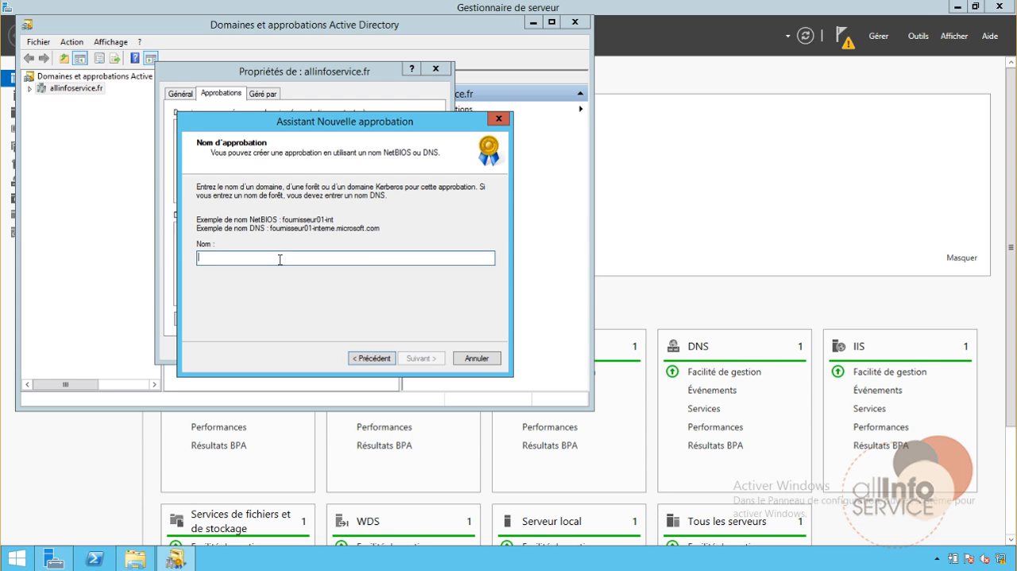
{"action": "type", "text": "filiale"}
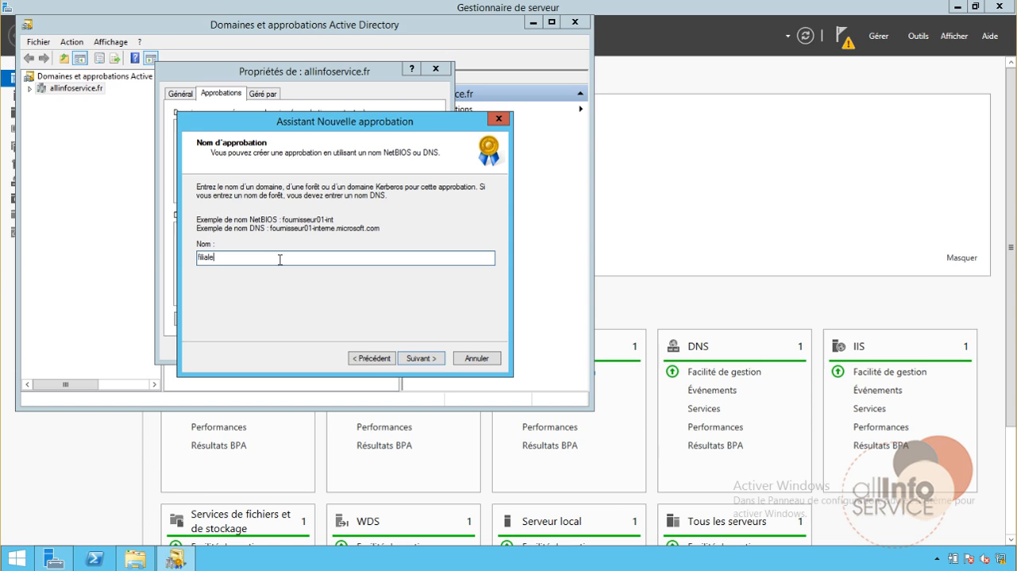
{"action": "type", "text": ".local"}
{"action": "left_click", "coordinate": [415, 357]}
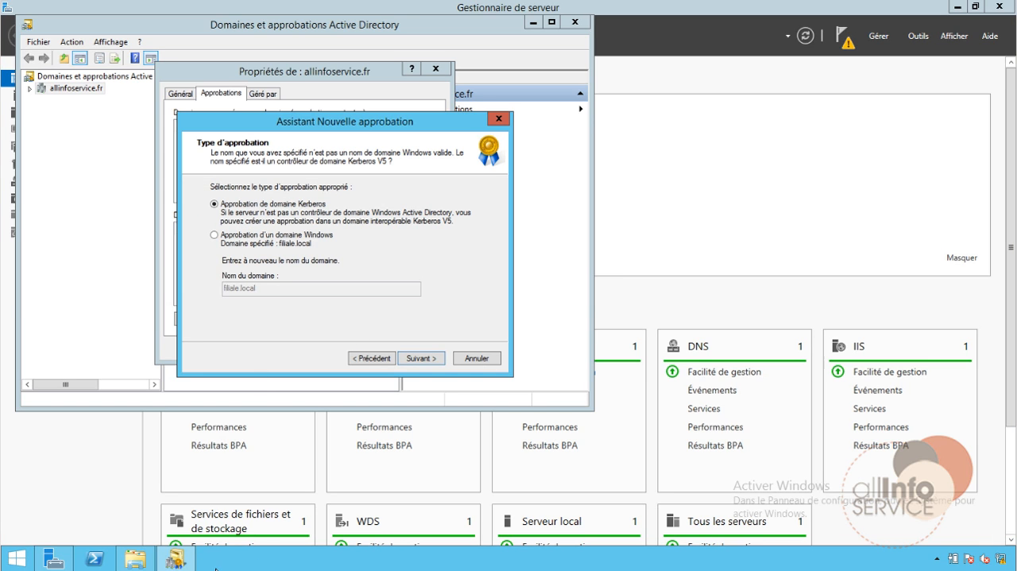
Run ipconfig in a command prompt on the allinfoservice.fr server to check its IP configuration, and close the prompt
{"action": "right_click", "coordinate": [40, 559]}
{"action": "key", "text": "Escape"}
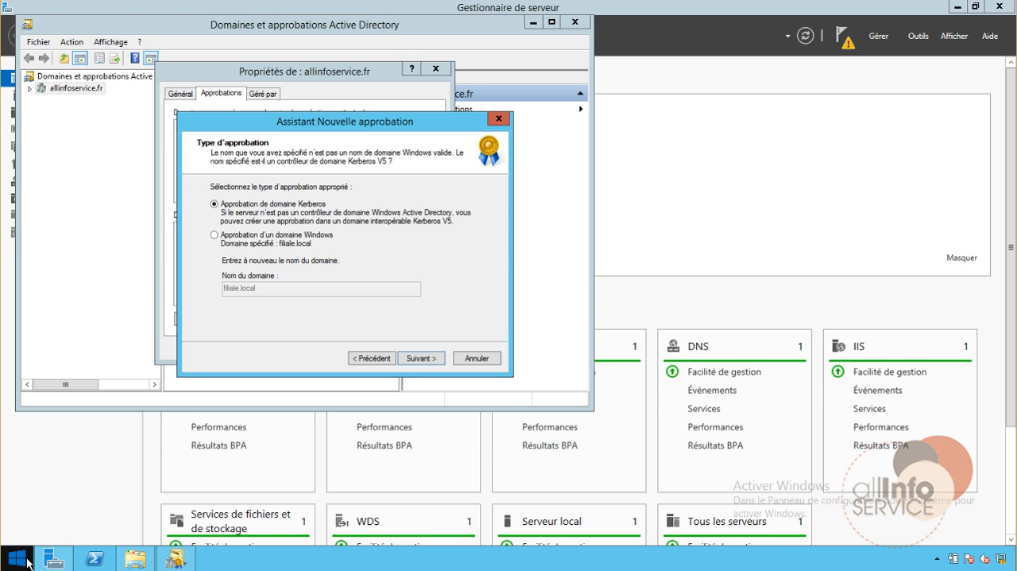
{"action": "right_click", "coordinate": [28, 561]}
{"action": "left_click", "coordinate": [65, 516]}
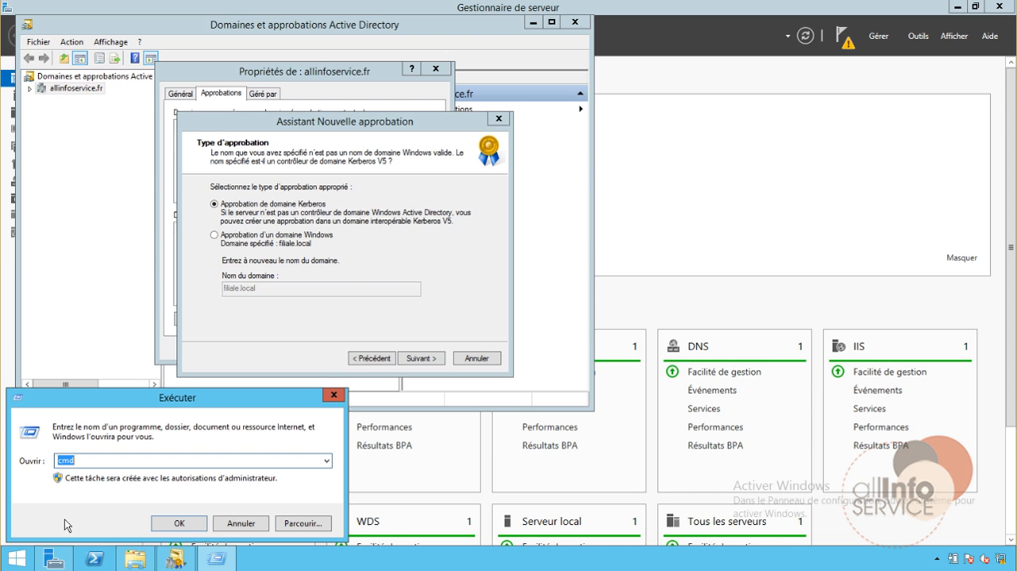
{"action": "key", "text": "Return"}
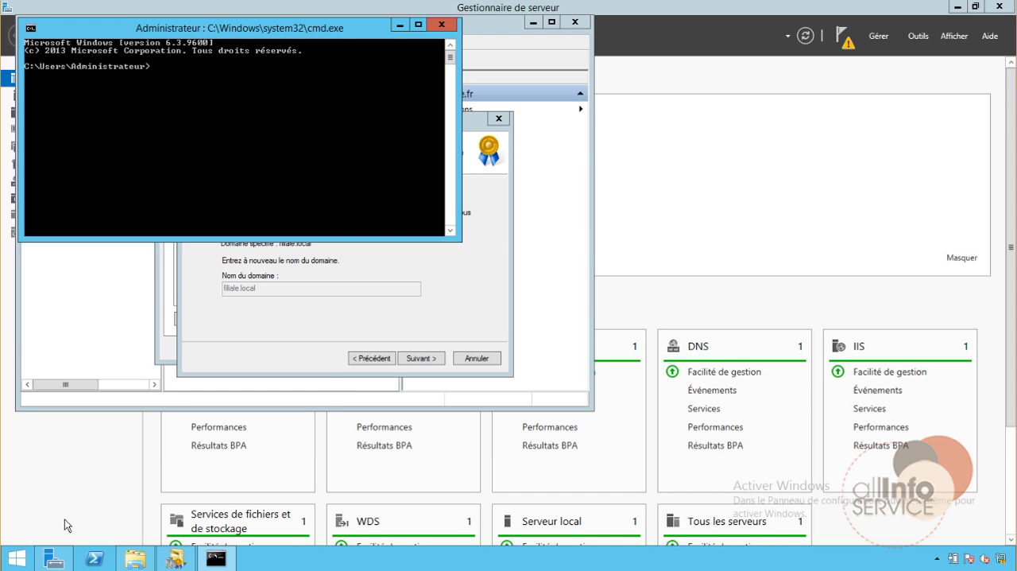
{"action": "type", "text": "ipconfig"}
{"action": "key", "text": "Return"}
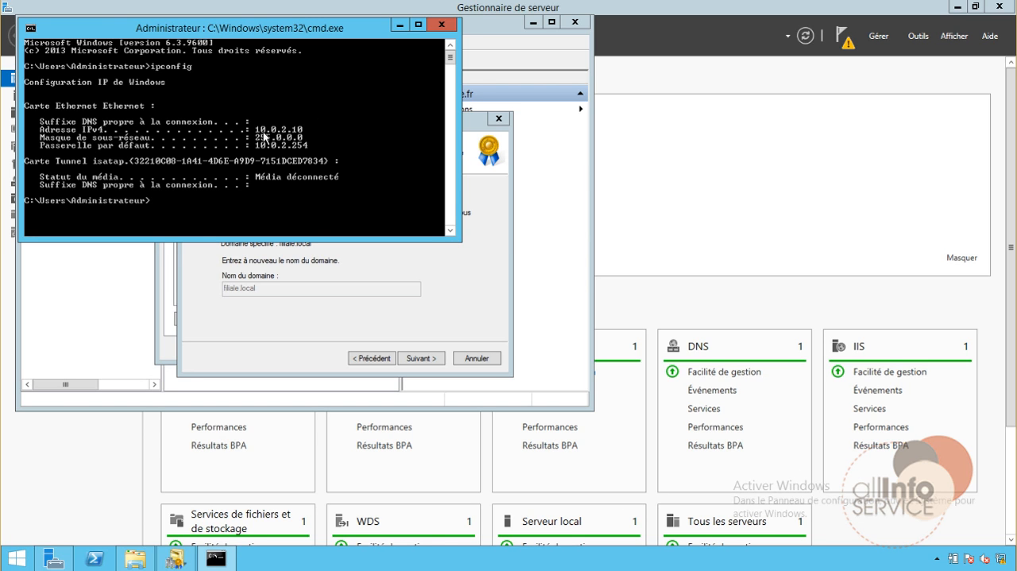
{"action": "left_click", "coordinate": [439, 25]}
Run ipconfig in a command prompt on the filiale.local virtual machine, and move its window aside to compare both servers
{"action": "mouse_move", "coordinate": [298, 568]}
{"action": "left_click", "coordinate": [475, 544]}
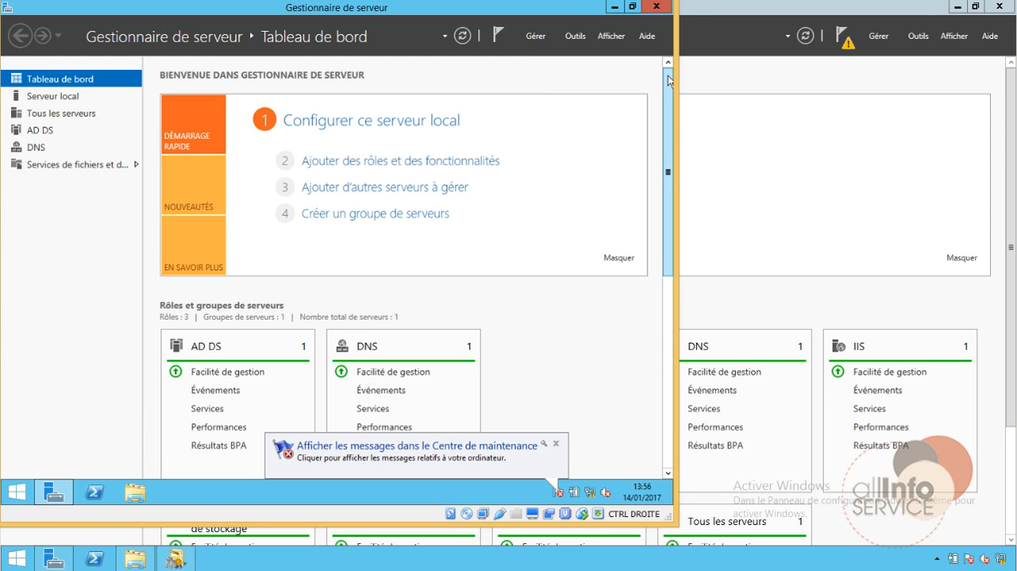
{"action": "right_click", "coordinate": [16, 491]}
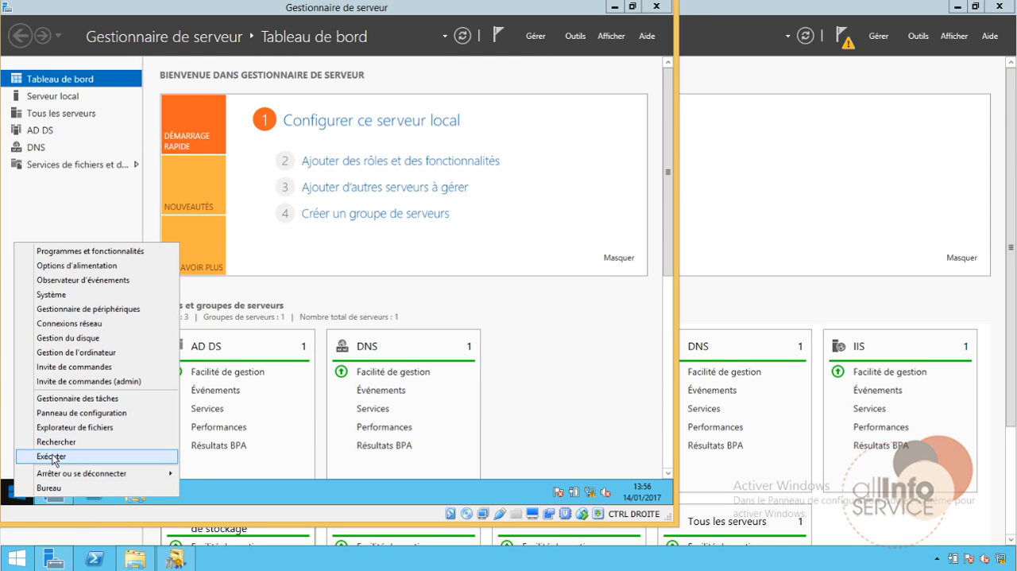
{"action": "left_click", "coordinate": [50, 455]}
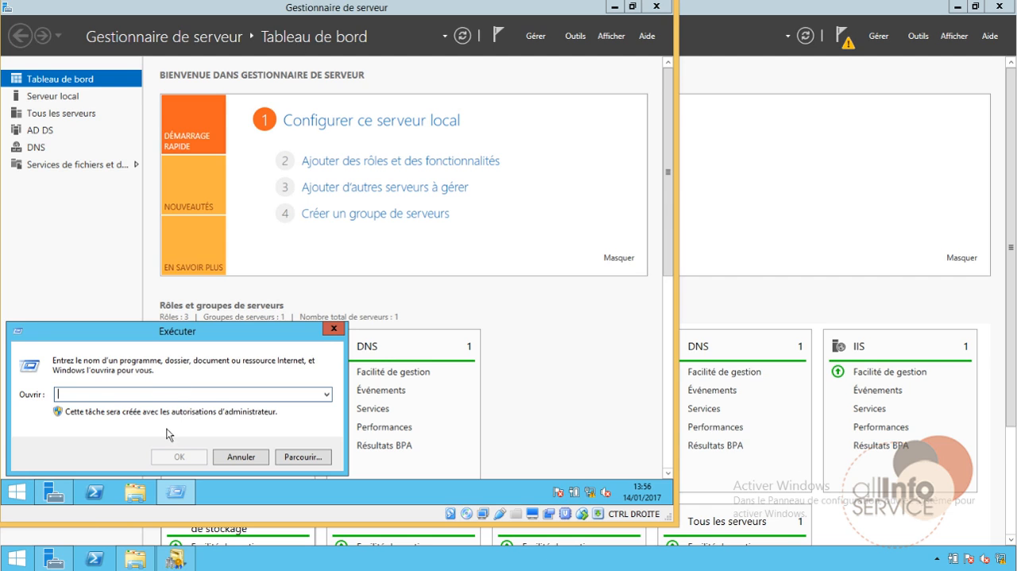
{"action": "type", "text": "cmd"}
{"action": "key", "text": "Return"}
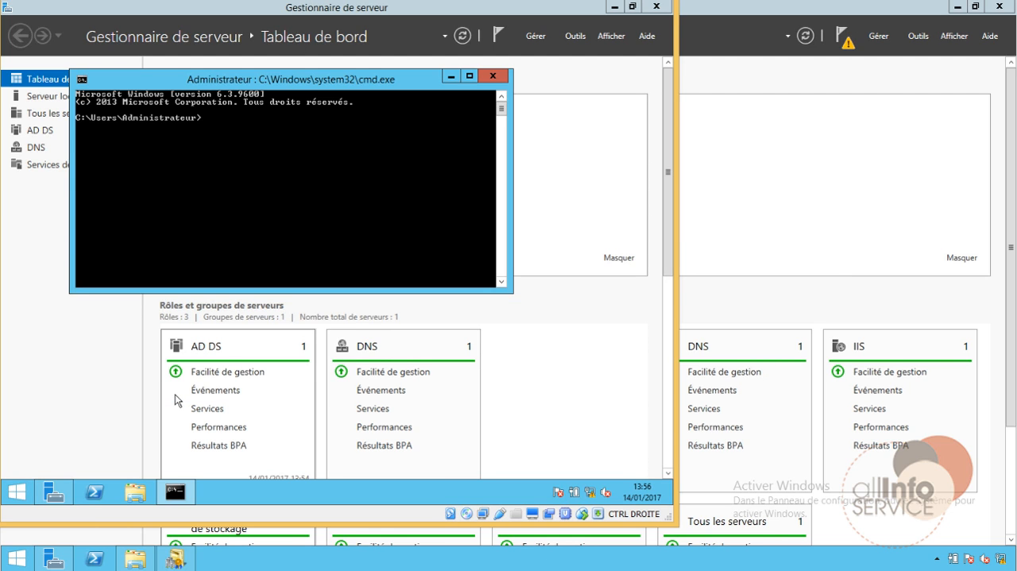
{"action": "type", "text": "ipconfig"}
{"action": "key", "text": "Return"}
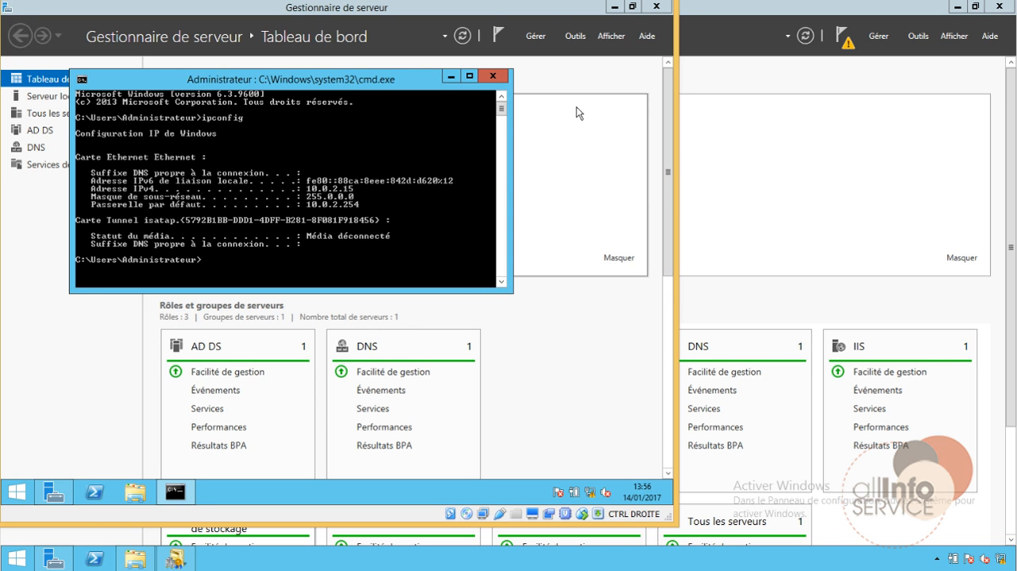
{"action": "left_click_drag", "start_coordinate": [555, 2], "coordinate": [899, 6]}
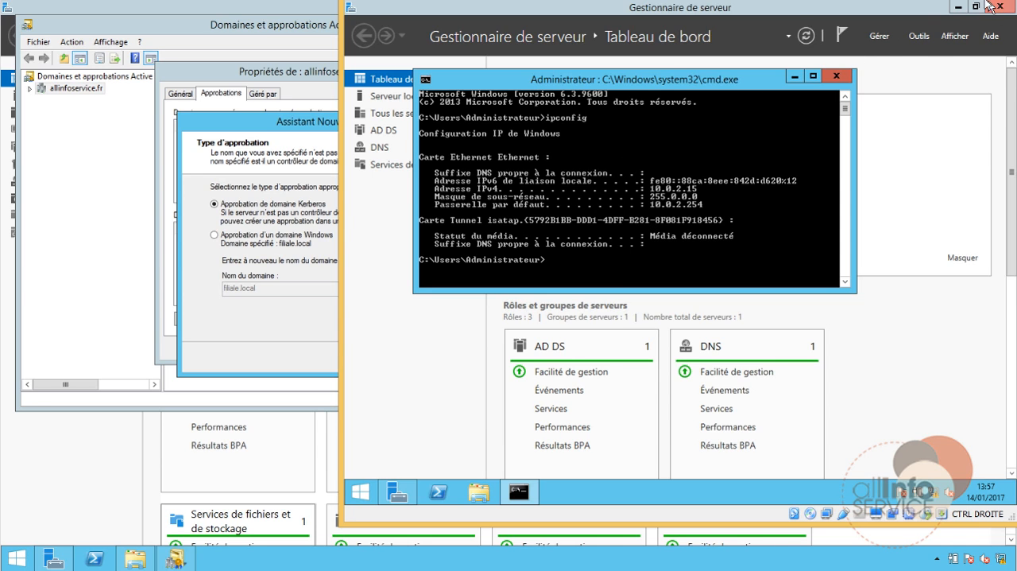
Return to the trust wizard on the allinfoservice.fr server and go back to its trust name page
{"action": "left_click", "coordinate": [283, 127]}
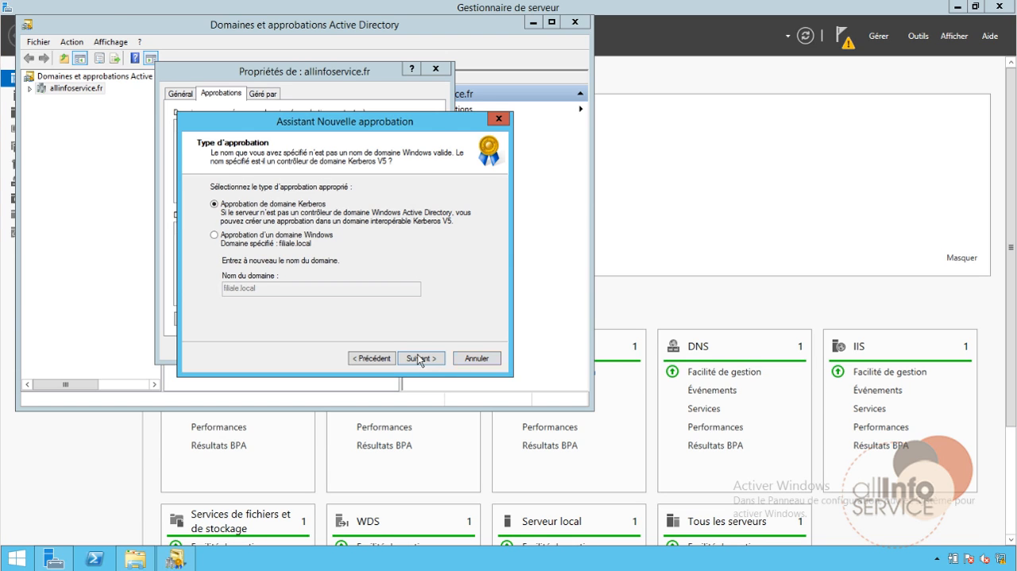
{"action": "left_click", "coordinate": [373, 358]}
{"action": "left_click", "coordinate": [267, 262]}
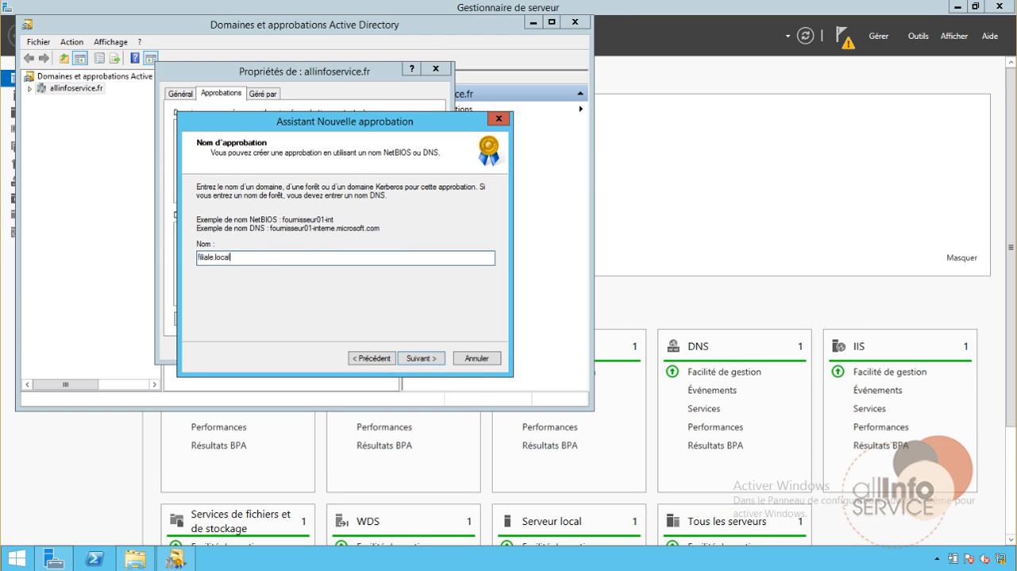
Open the system properties on the branch virtual machine and compare its domain name with the name entered for the trust
{"action": "left_click", "coordinate": [486, 550]}
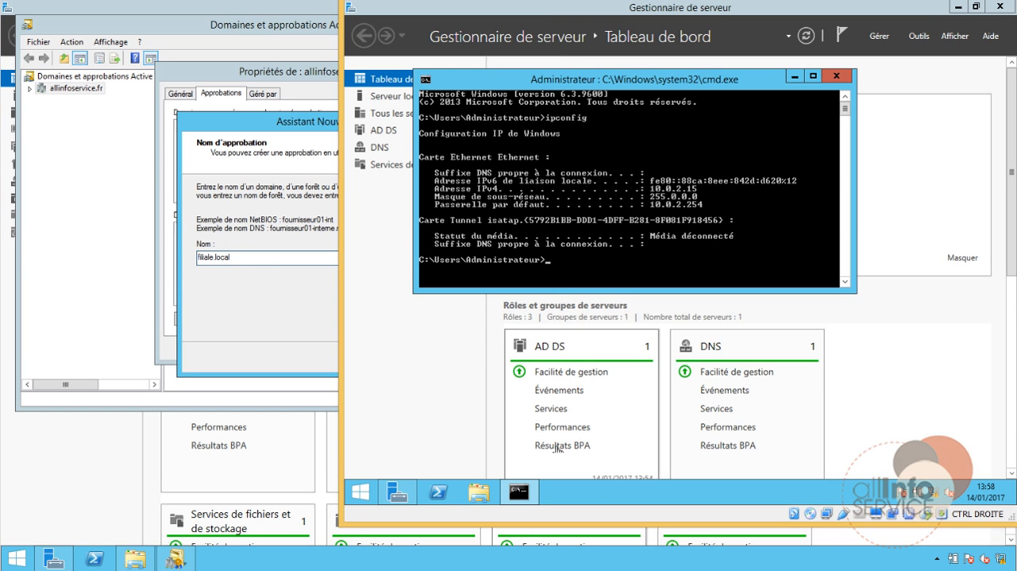
{"action": "left_click", "coordinate": [480, 492]}
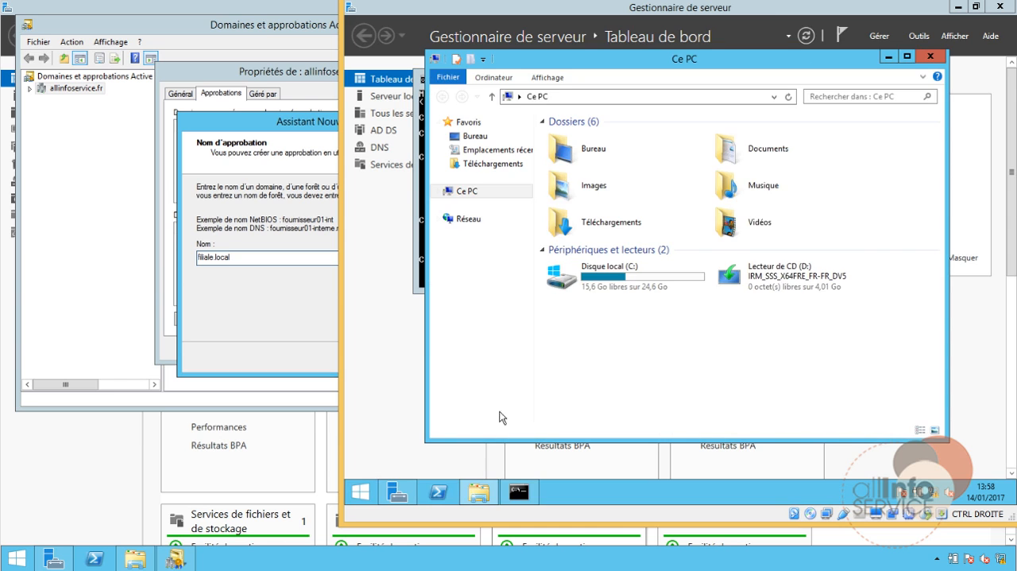
{"action": "right_click", "coordinate": [467, 196]}
{"action": "left_click", "coordinate": [516, 356]}
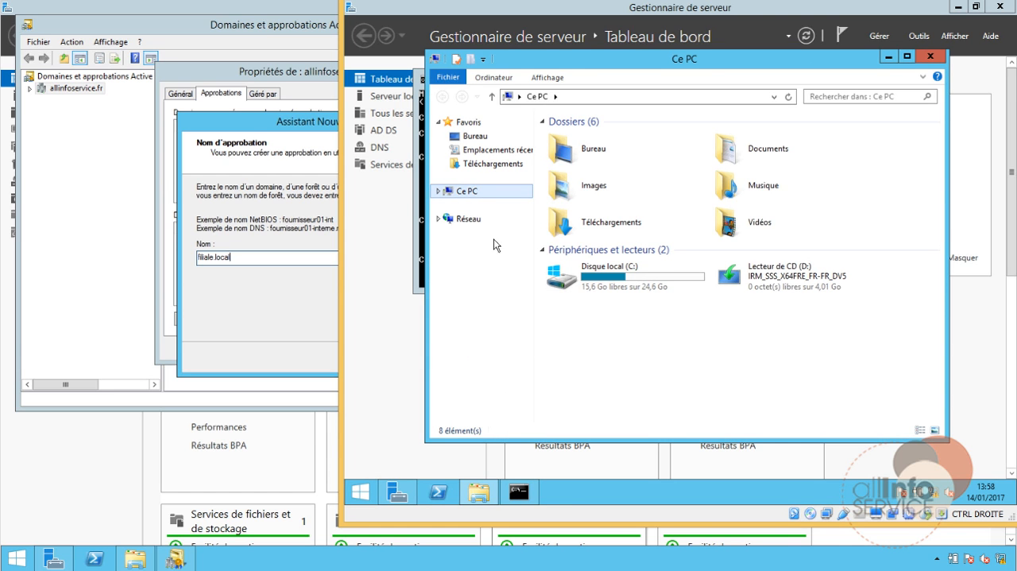
{"action": "right_click", "coordinate": [476, 198]}
{"action": "left_click", "coordinate": [521, 346]}
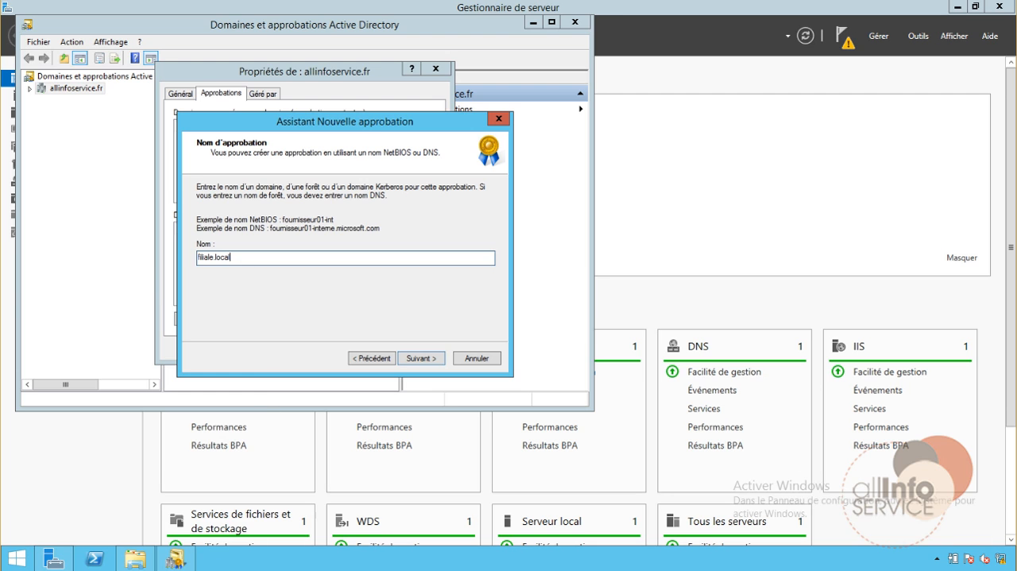
{"action": "left_click", "coordinate": [298, 570]}
{"action": "left_click", "coordinate": [477, 550]}
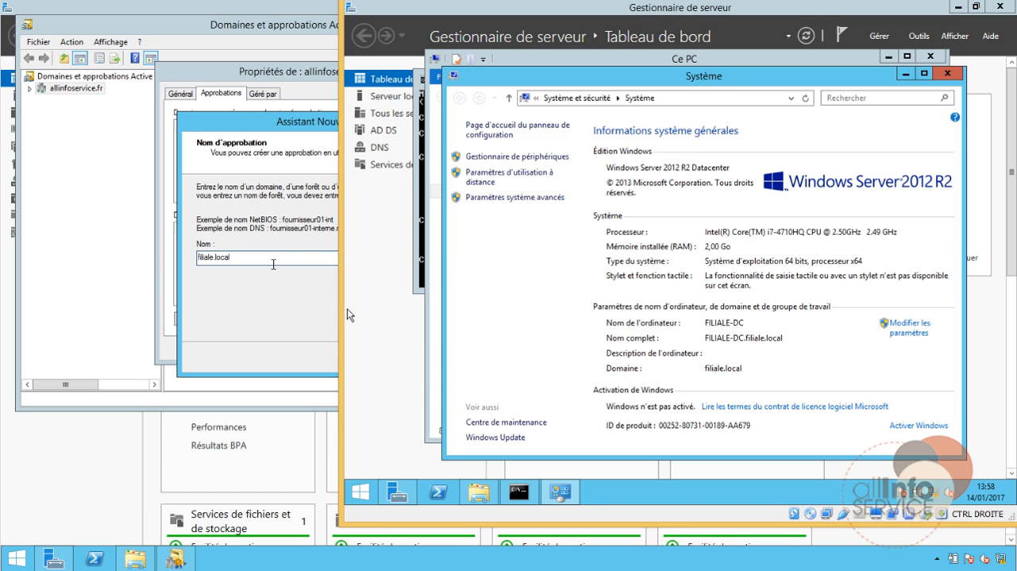
Try to create a trust with the Windows domain filiale.local instead of a Kerberos realm trust, and close the wizard
{"action": "left_click", "coordinate": [275, 259]}
{"action": "left_click", "coordinate": [410, 356]}
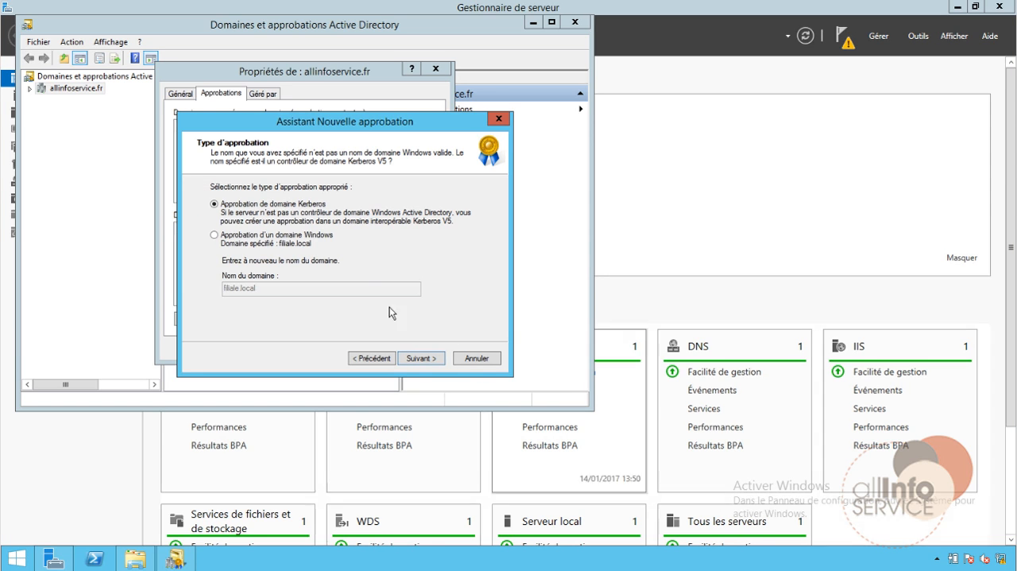
{"action": "left_click", "coordinate": [233, 245]}
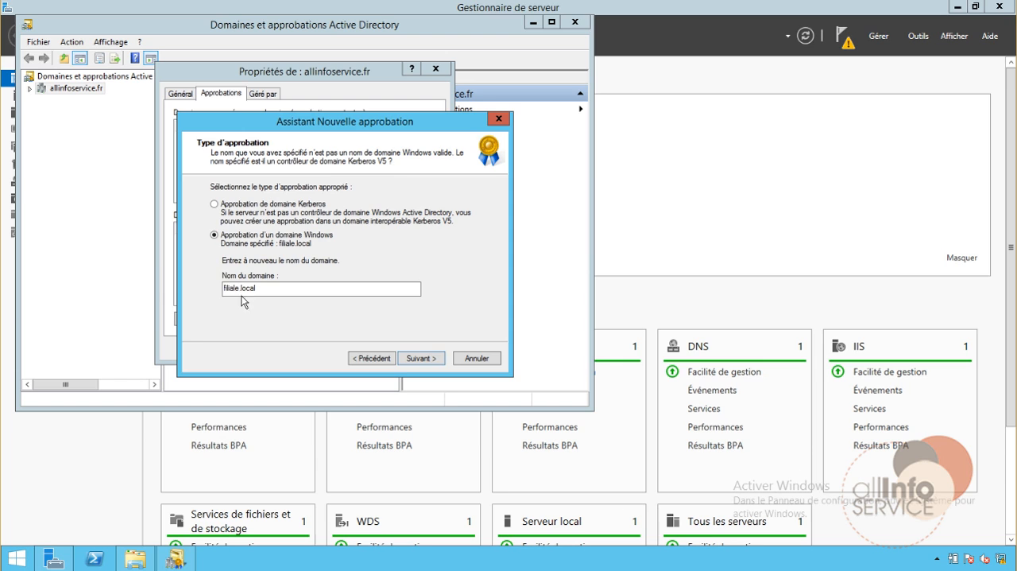
{"action": "left_click", "coordinate": [431, 361]}
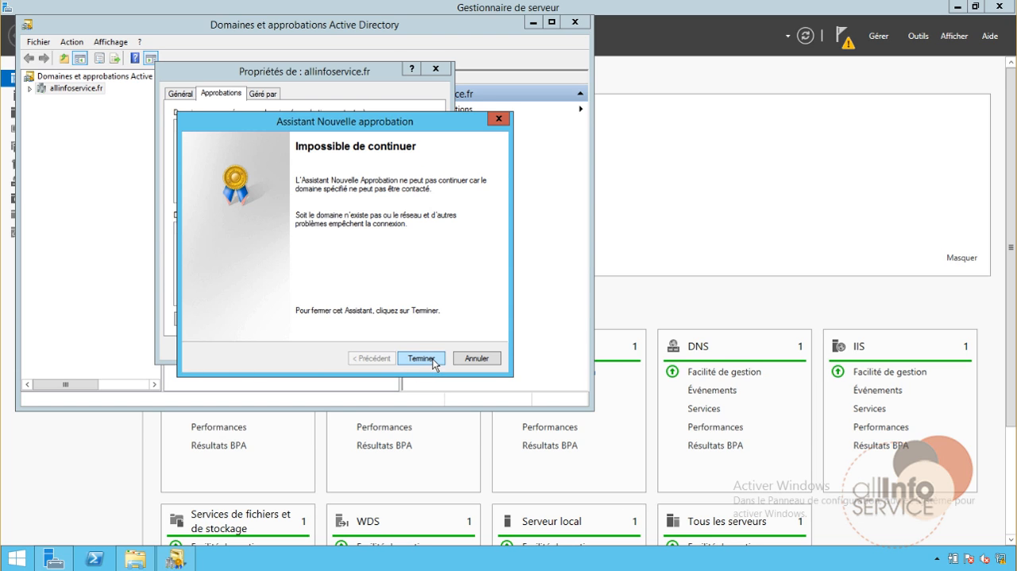
{"action": "left_click", "coordinate": [421, 359]}
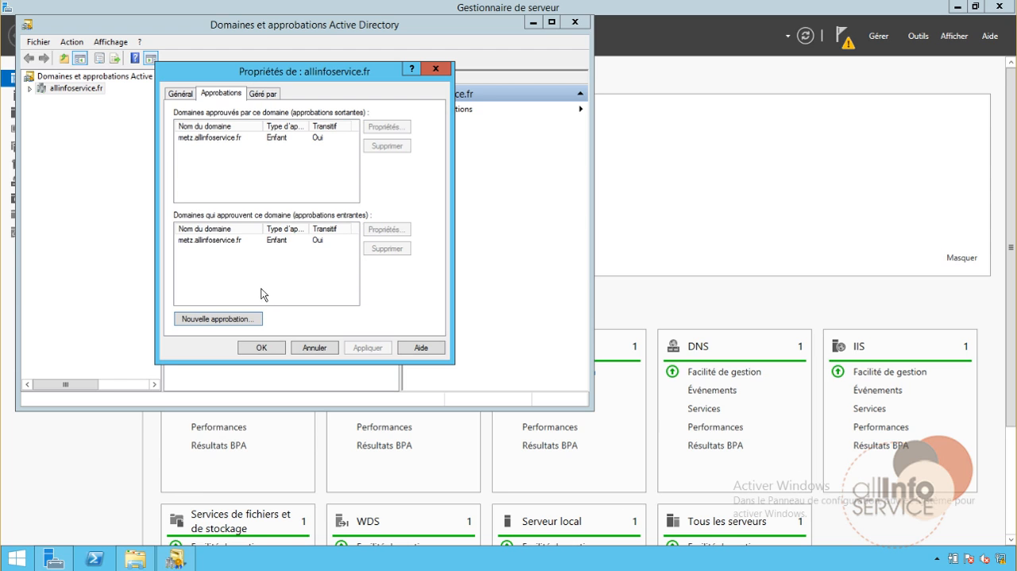
Try the new trust wizard again for allinfoservice.fr with the trust name filiale.local, and close the wizard and the domain properties
{"action": "left_click", "coordinate": [230, 321]}
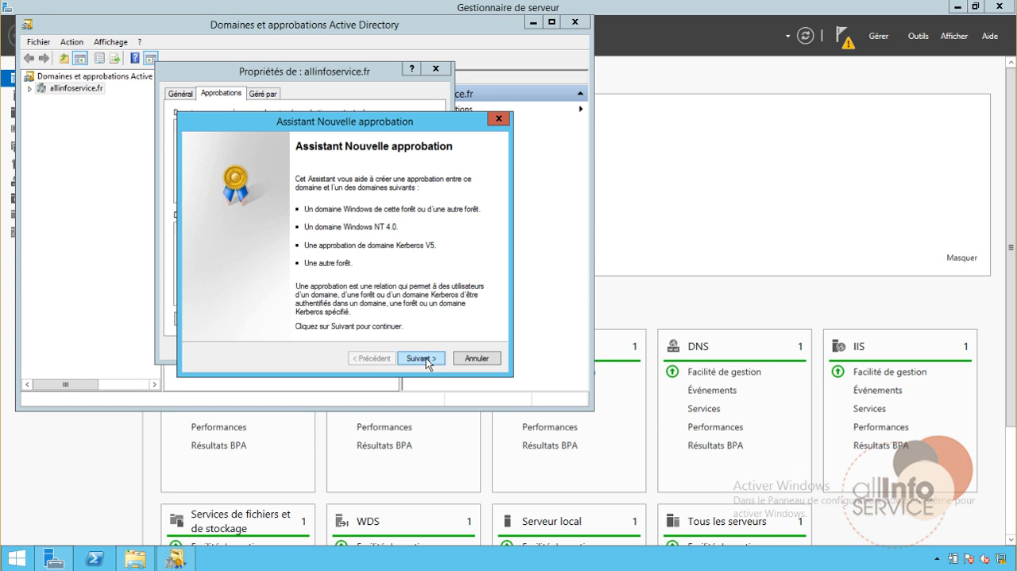
{"action": "left_click", "coordinate": [421, 359]}
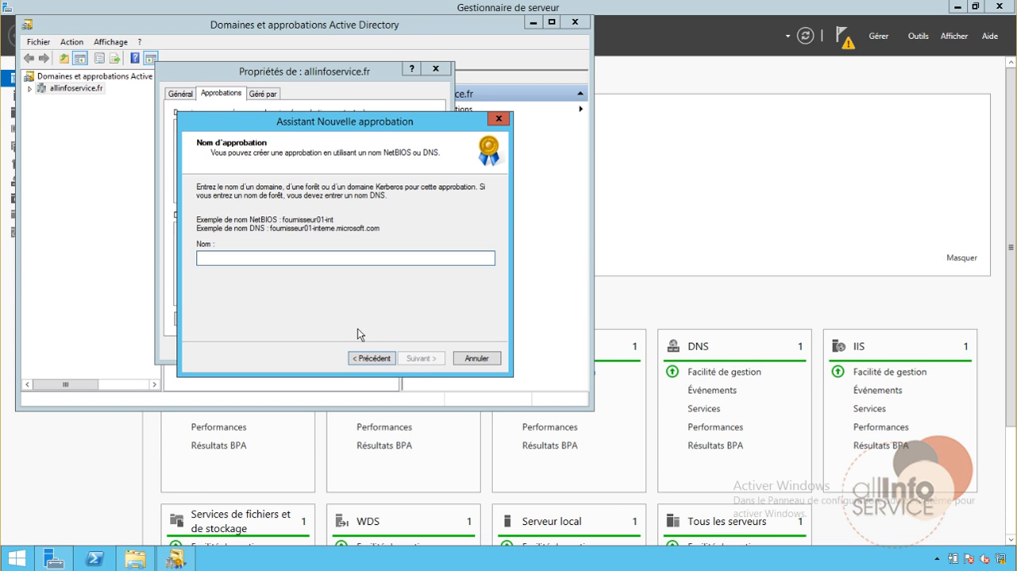
{"action": "type", "text": "filiale.local"}
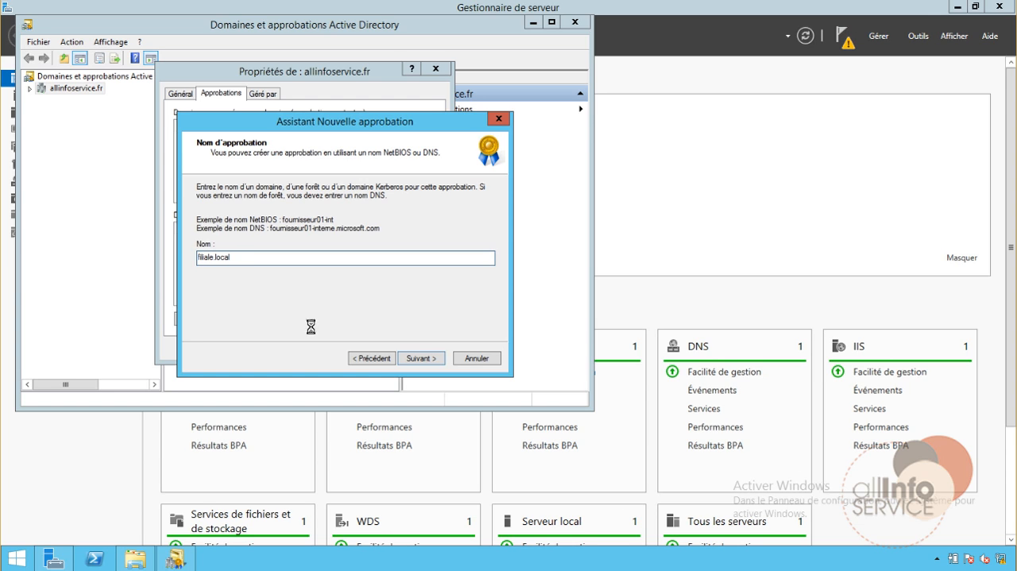
{"action": "key", "text": "Return"}
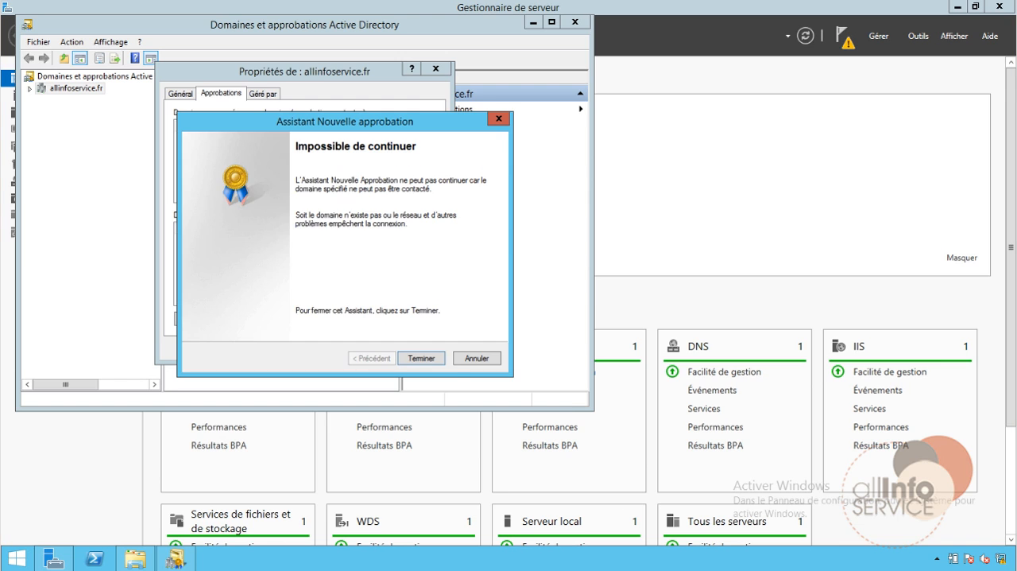
{"action": "left_click", "coordinate": [442, 364]}
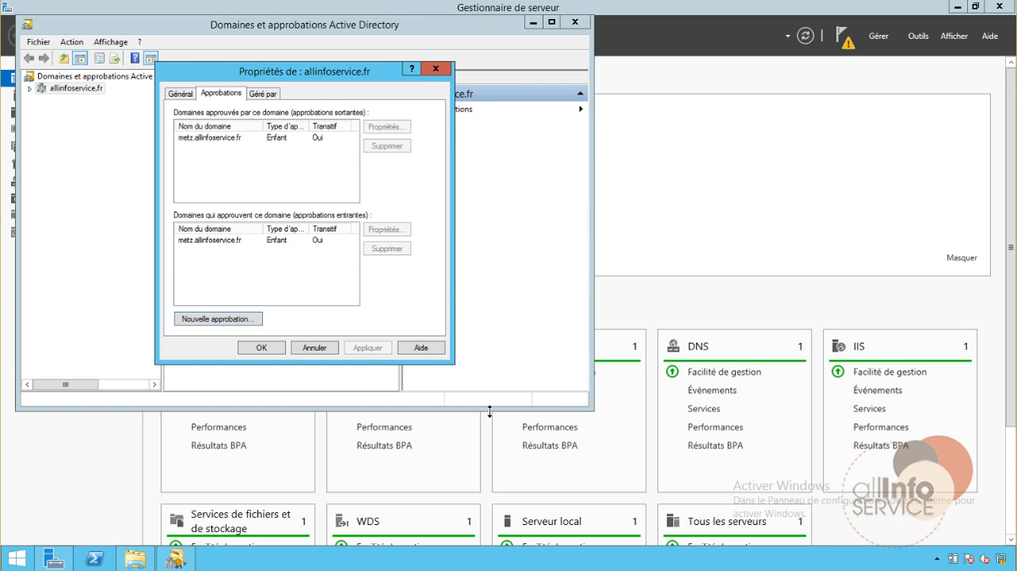
{"action": "left_click", "coordinate": [315, 347]}
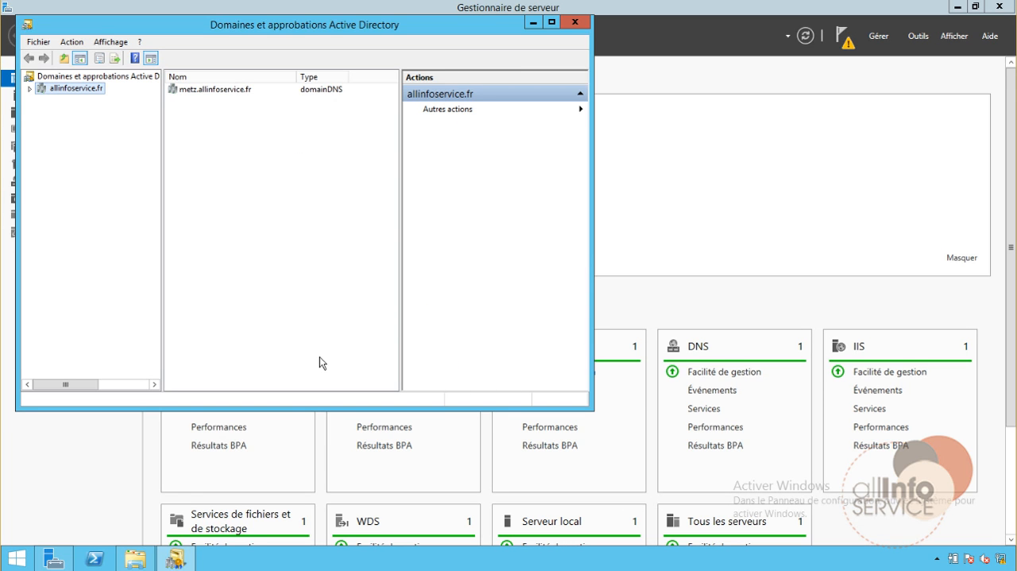
Start nslookup in a command prompt on the allinfoservice.fr server and query the host name filiale-dc
{"action": "right_click", "coordinate": [29, 560]}
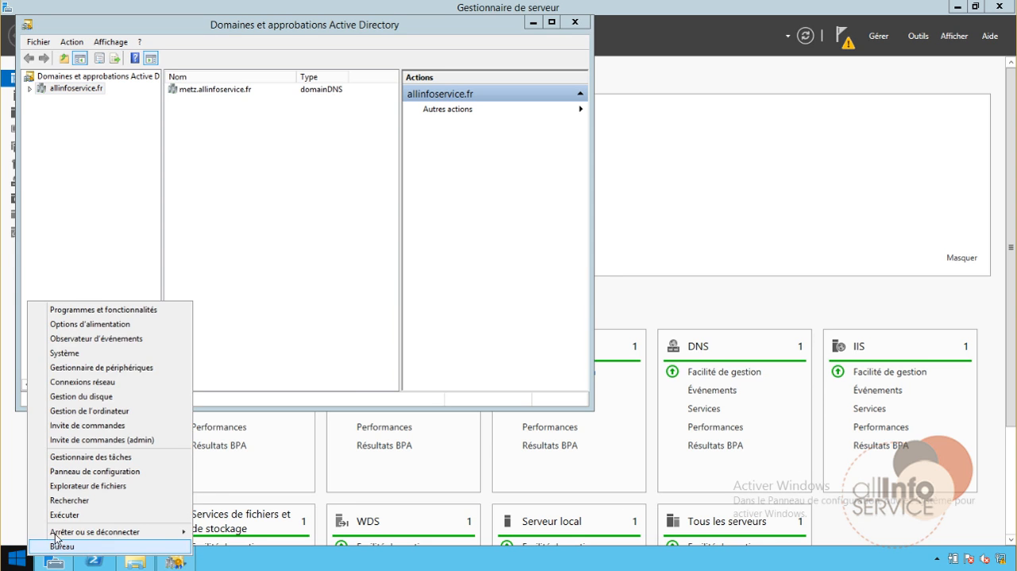
{"action": "left_click", "coordinate": [63, 513]}
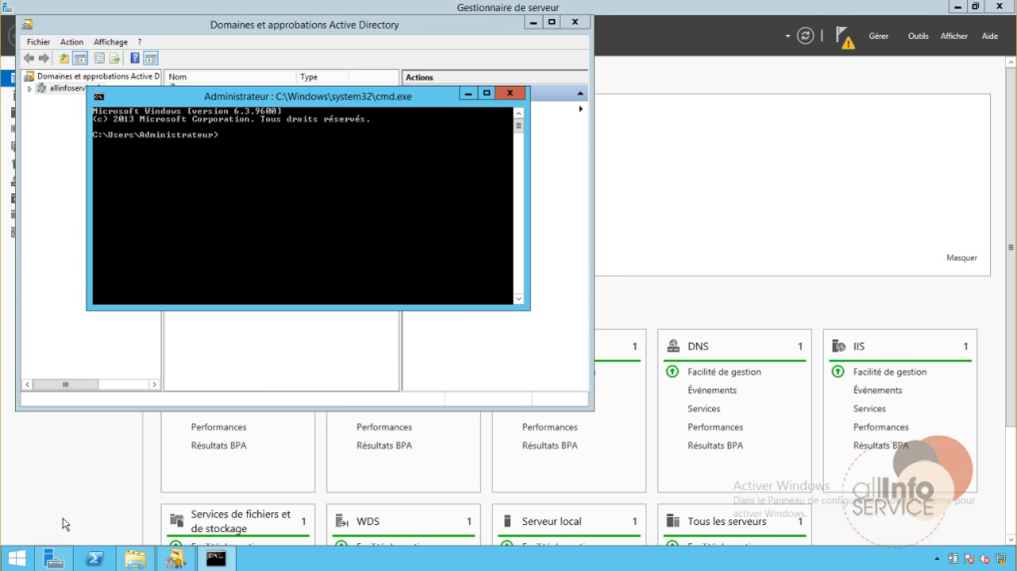
{"action": "type", "text": "nslookup"}
{"action": "key", "text": "Return"}
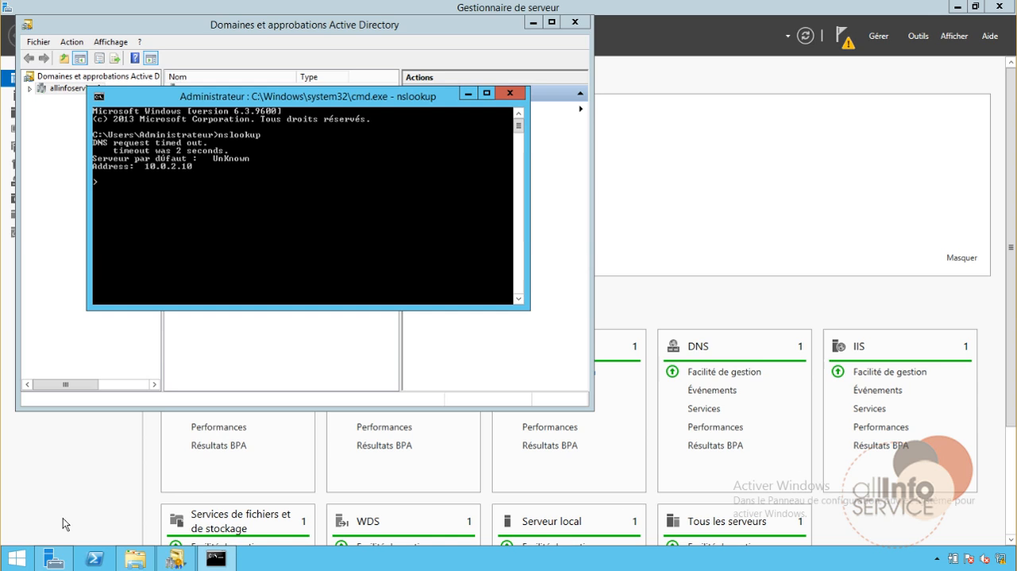
{"action": "type", "text": "filiale-dc"}
{"action": "key", "text": "Return"}
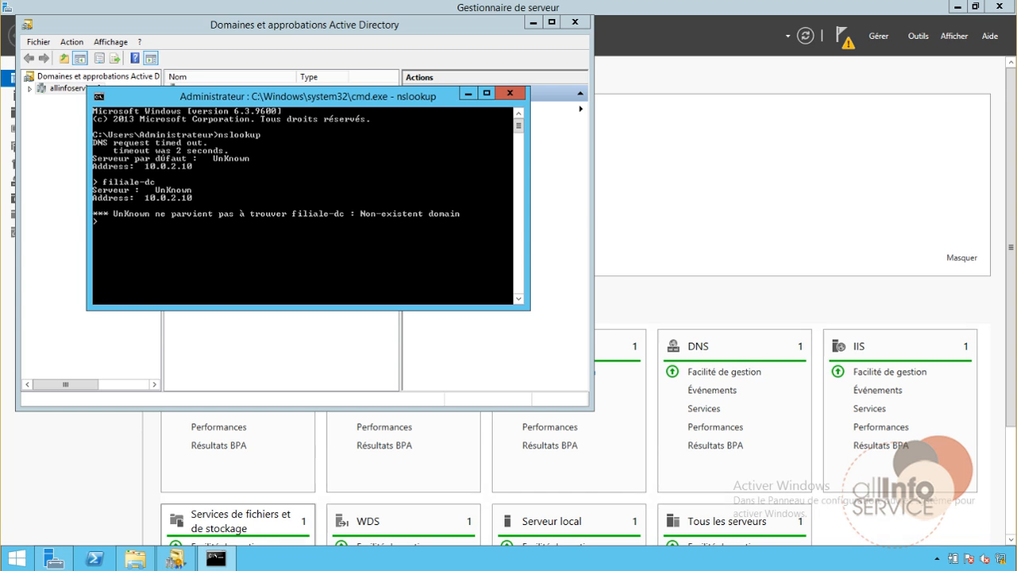
Close the system properties on the branch virtual machine and query dc1.allinfoservice.fr with nslookup in its command prompt
{"action": "left_click", "coordinate": [298, 570]}
{"action": "left_click", "coordinate": [481, 540]}
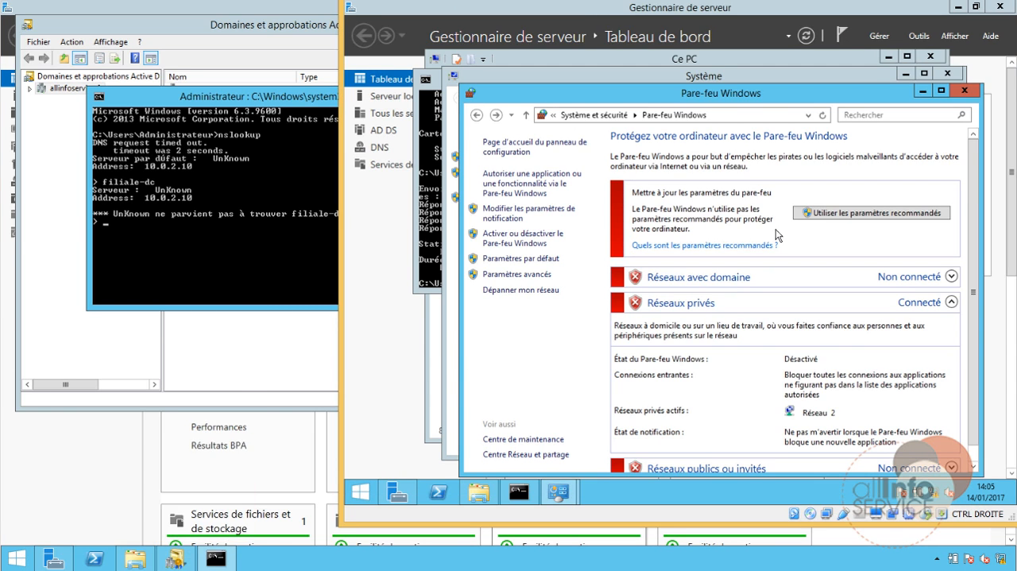
{"action": "left_click", "coordinate": [947, 77]}
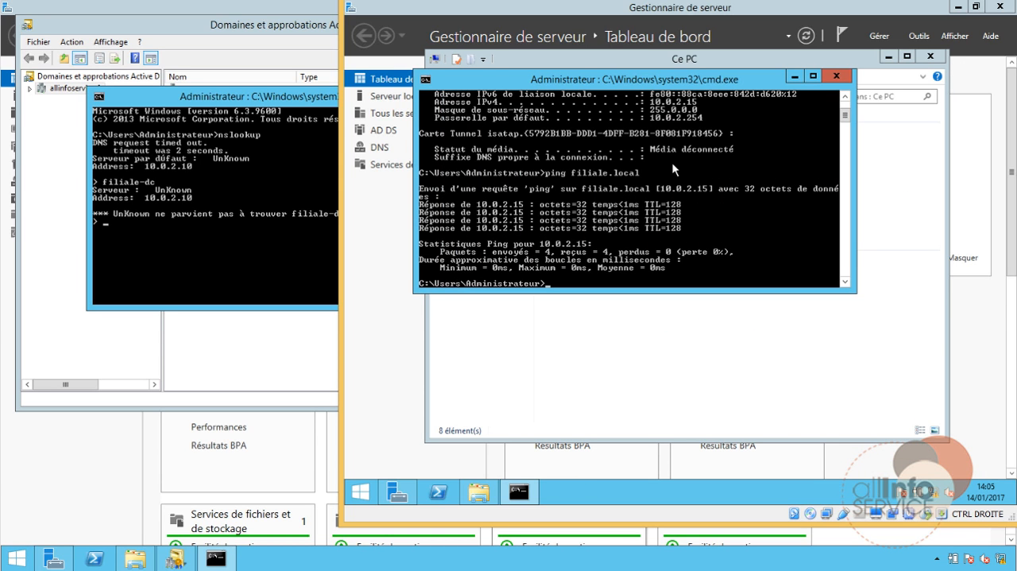
{"action": "type", "text": "nslookup"}
{"action": "key", "text": "Return"}
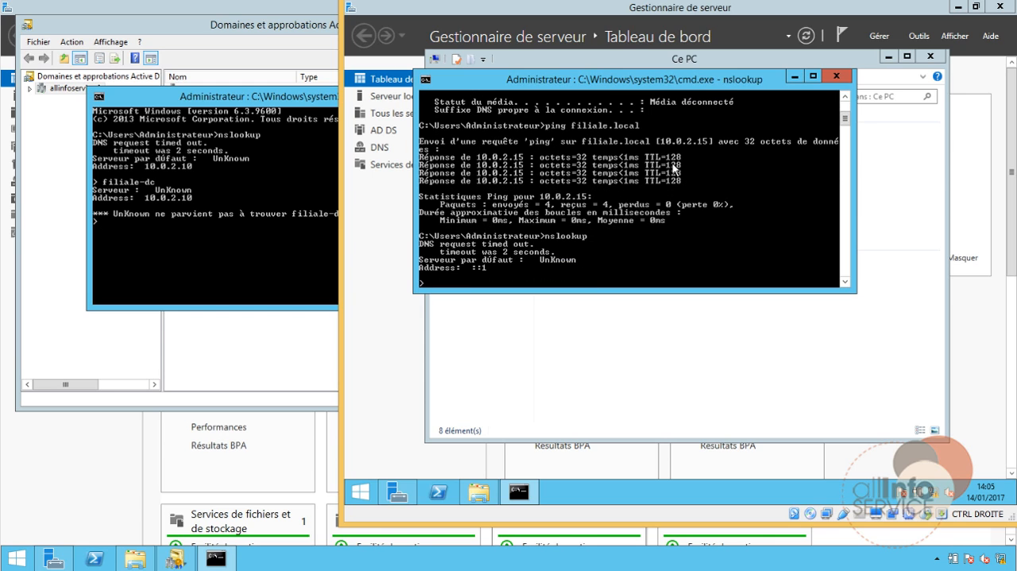
{"action": "type", "text": "dc1.allinfoservice.fr"}
{"action": "key", "text": "Return"}
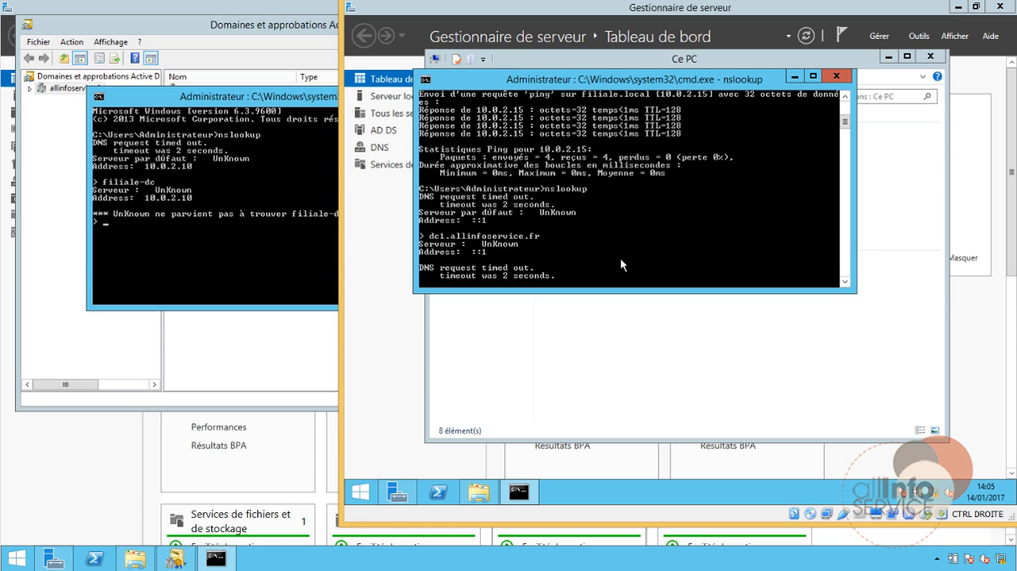
On the allinfoservice.fr server, open the DNS manager and add 10.0.2.15 to the forwarders of DC1
{"action": "left_click", "coordinate": [106, 478]}
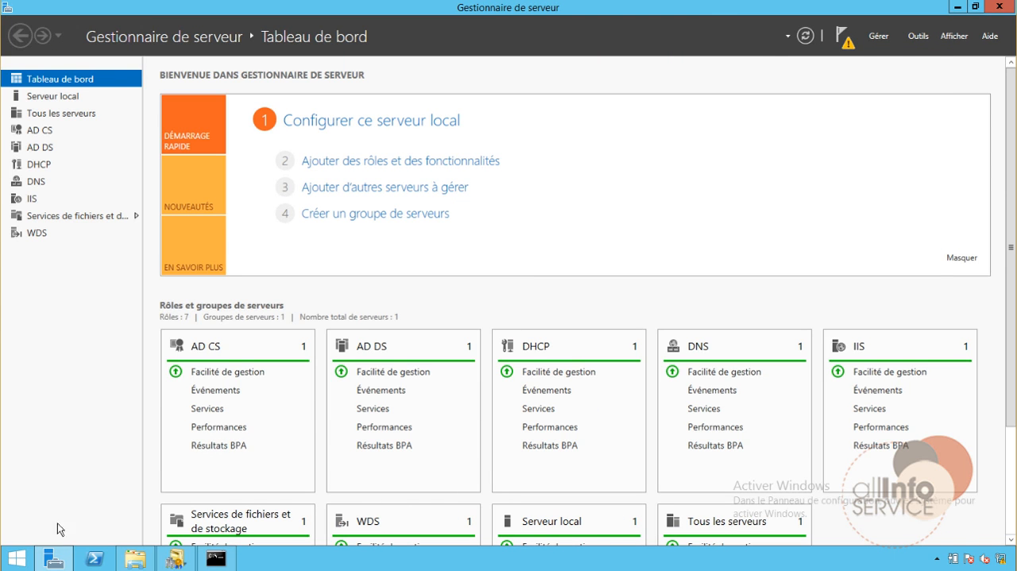
{"action": "left_click", "coordinate": [918, 36]}
{"action": "left_click", "coordinate": [827, 171]}
{"action": "right_click", "coordinate": [38, 69]}
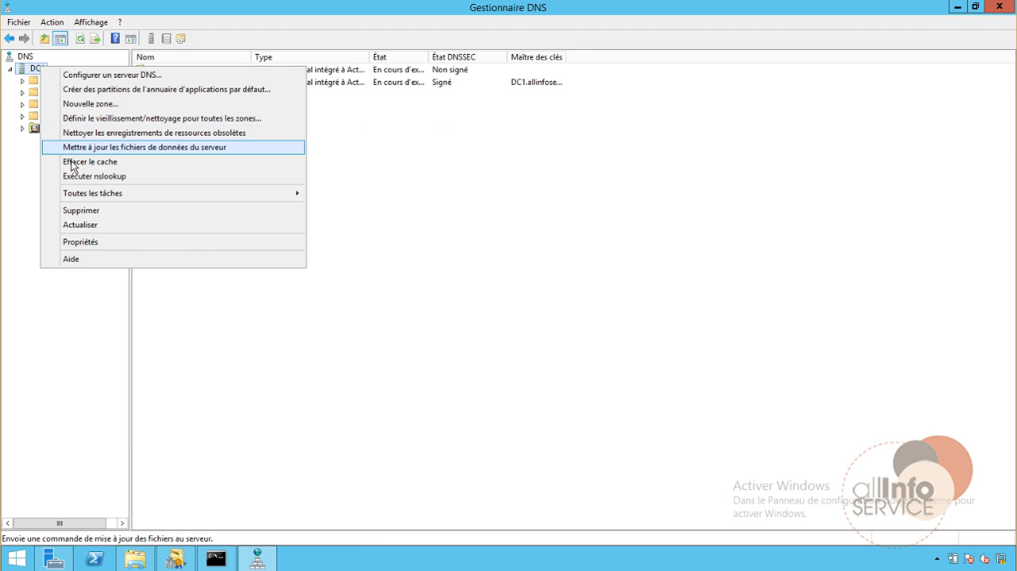
{"action": "left_click", "coordinate": [70, 242]}
{"action": "left_click", "coordinate": [476, 161]}
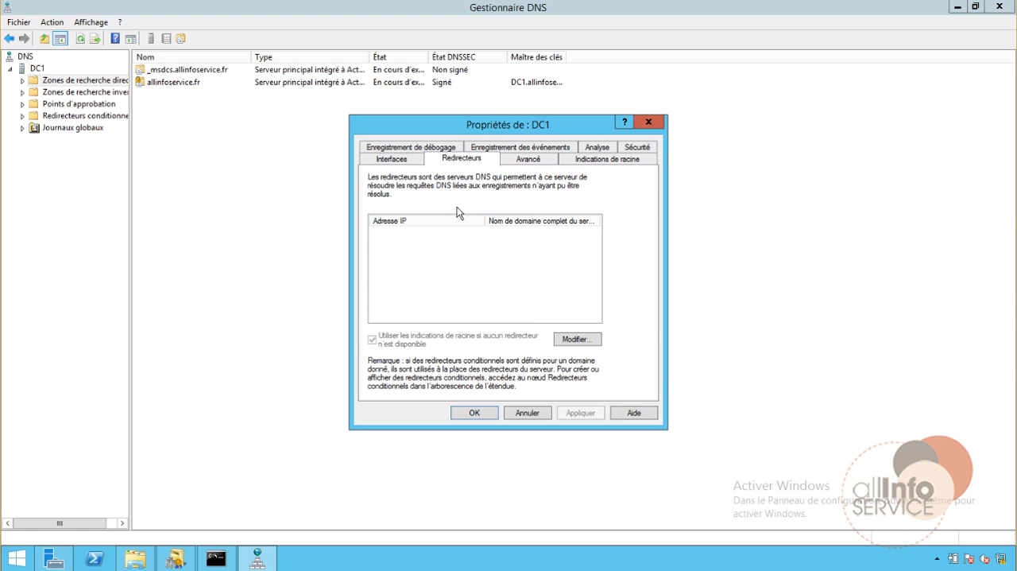
{"action": "left_click", "coordinate": [574, 339]}
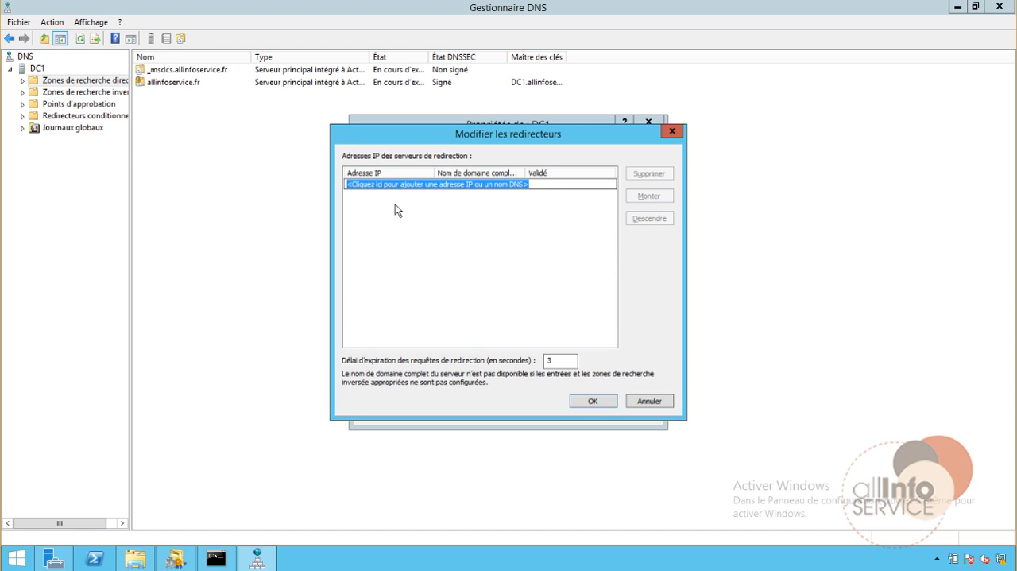
{"action": "type", "text": "10.0.2.15"}
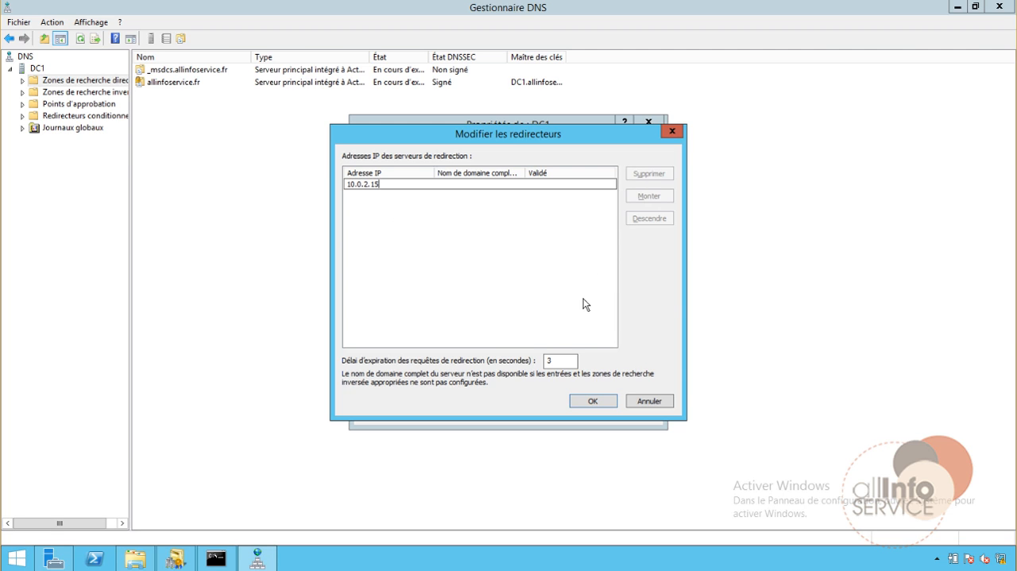
{"action": "key", "text": "Return"}
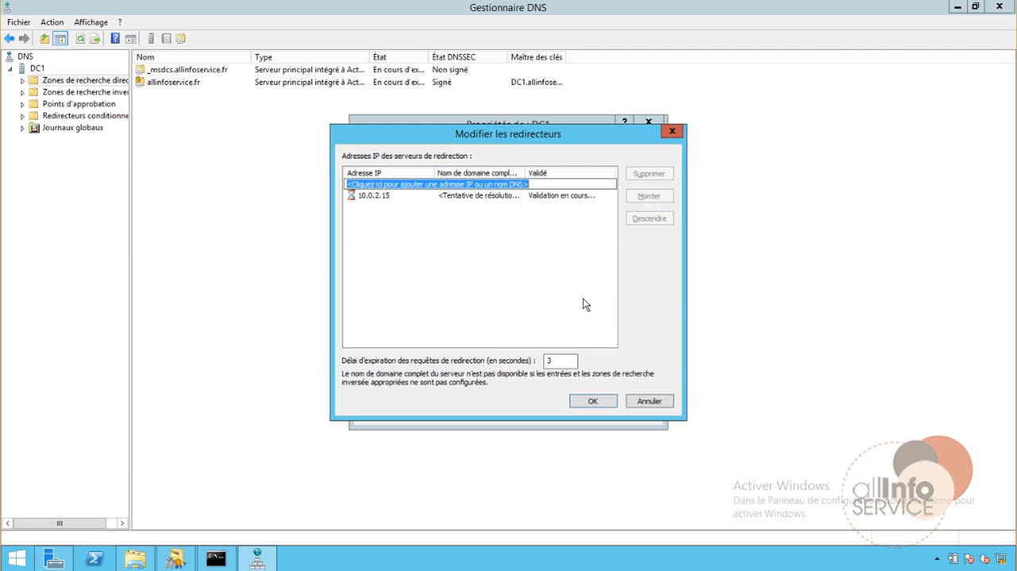
Re-enter the 10.0.2.15 forwarder entry to validate it again, and accept the forwarder list and the DC1 properties
{"action": "left_click", "coordinate": [484, 198]}
{"action": "left_click", "coordinate": [484, 199]}
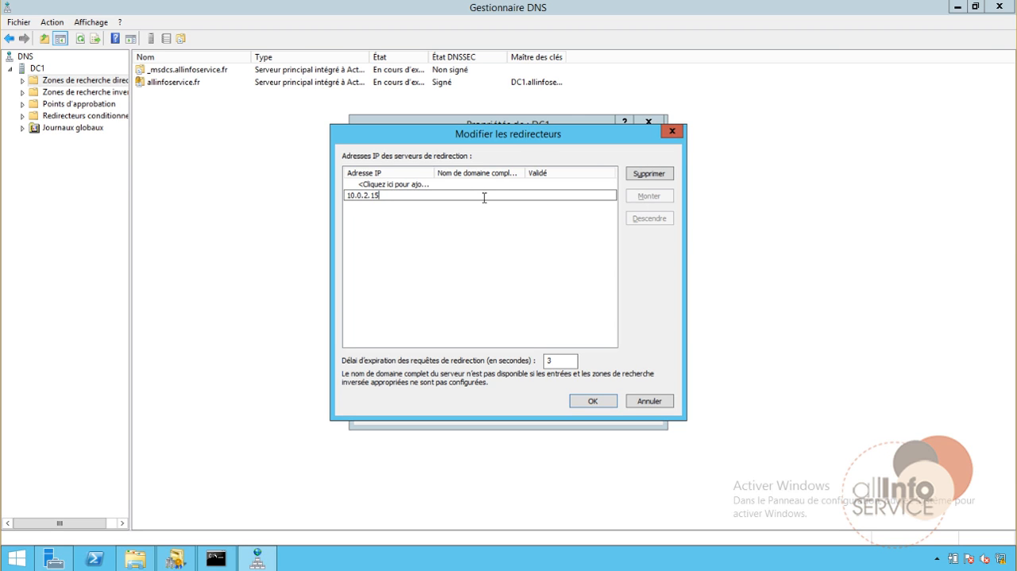
{"action": "double_click", "coordinate": [483, 196]}
{"action": "left_click", "coordinate": [484, 196]}
{"action": "key", "text": "Return"}
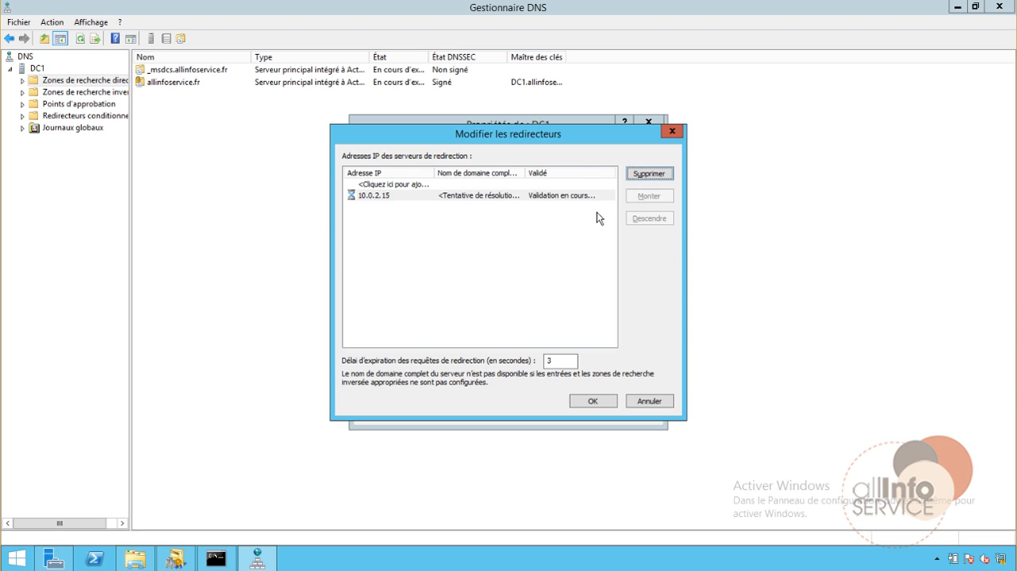
{"action": "left_click", "coordinate": [520, 195]}
{"action": "left_click", "coordinate": [508, 195]}
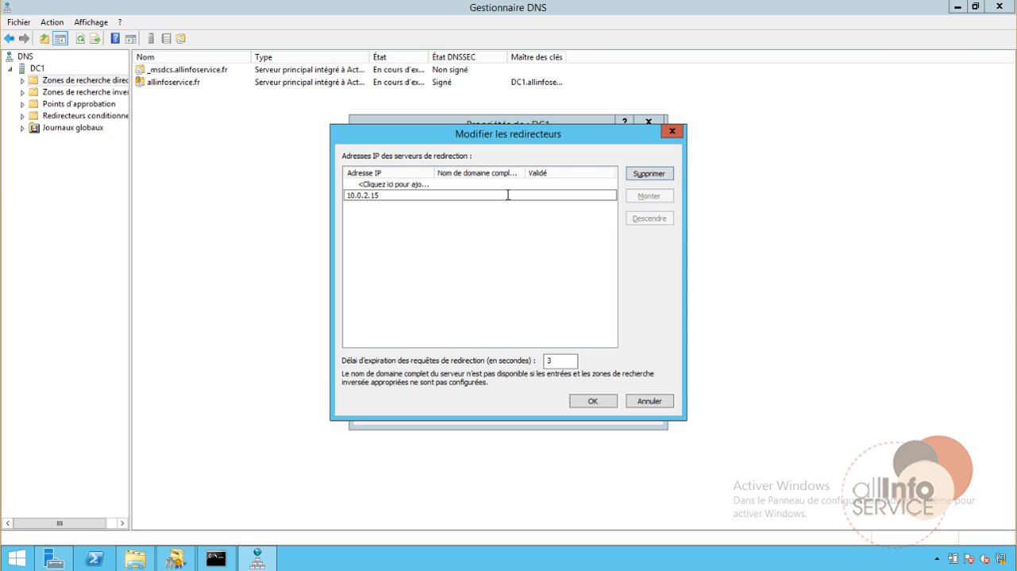
{"action": "key", "text": "Return"}
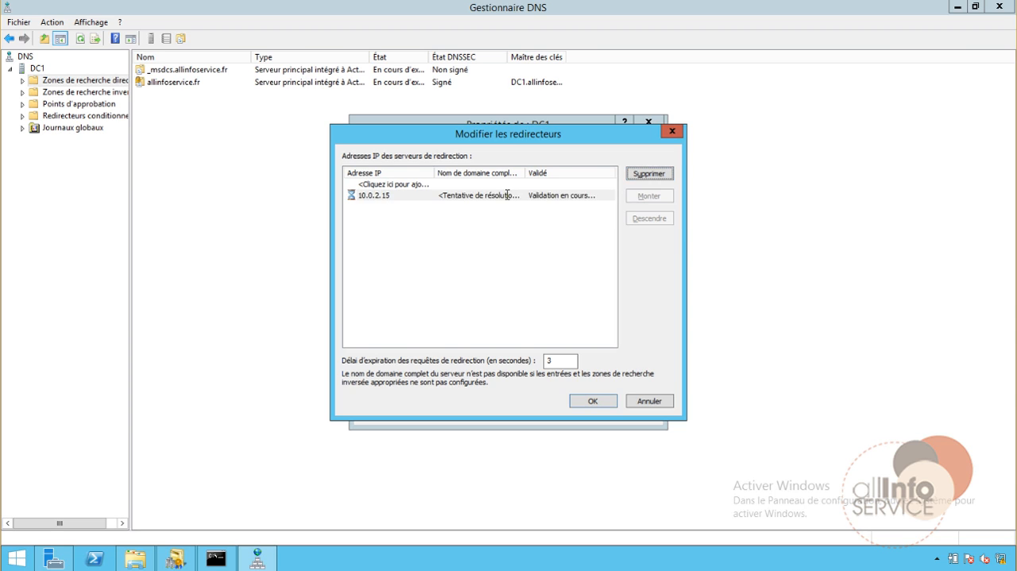
{"action": "left_click", "coordinate": [592, 401]}
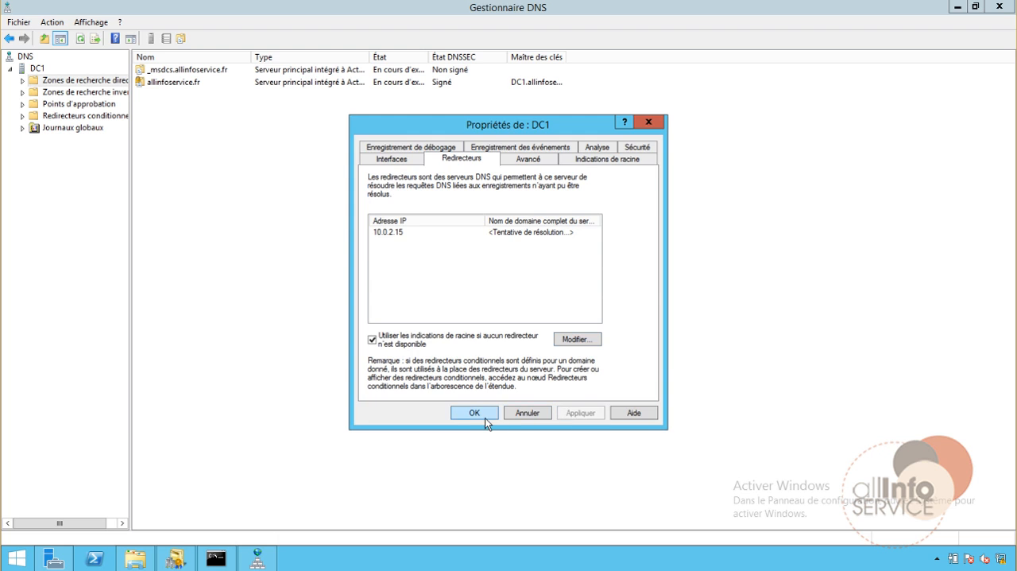
{"action": "left_click", "coordinate": [484, 418]}
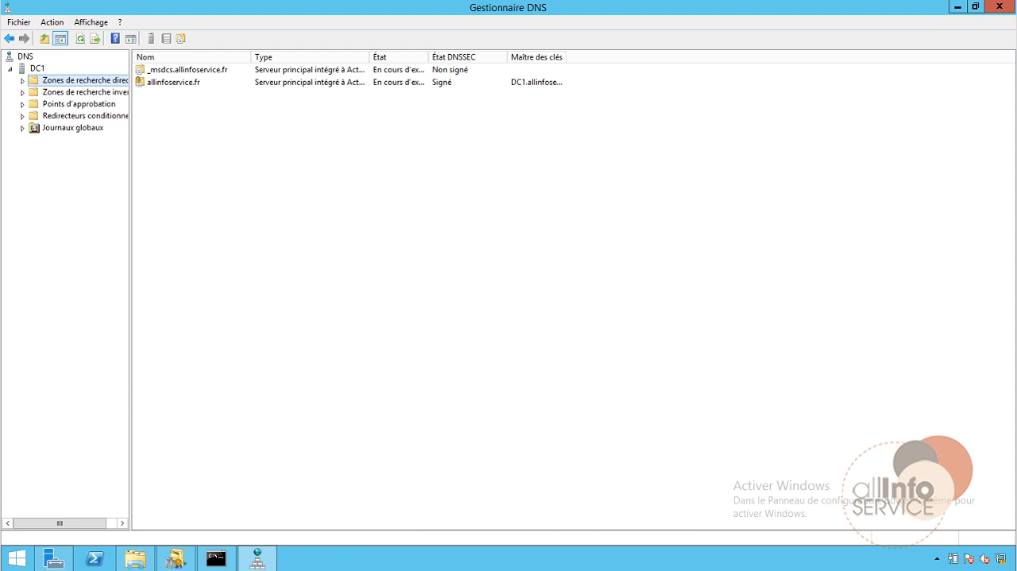
Switch to the branch virtual machine, open its DNS manager and bring up the properties of FILIALE-DC
{"action": "mouse_move", "coordinate": [175, 558]}
{"action": "left_click", "coordinate": [548, 517]}
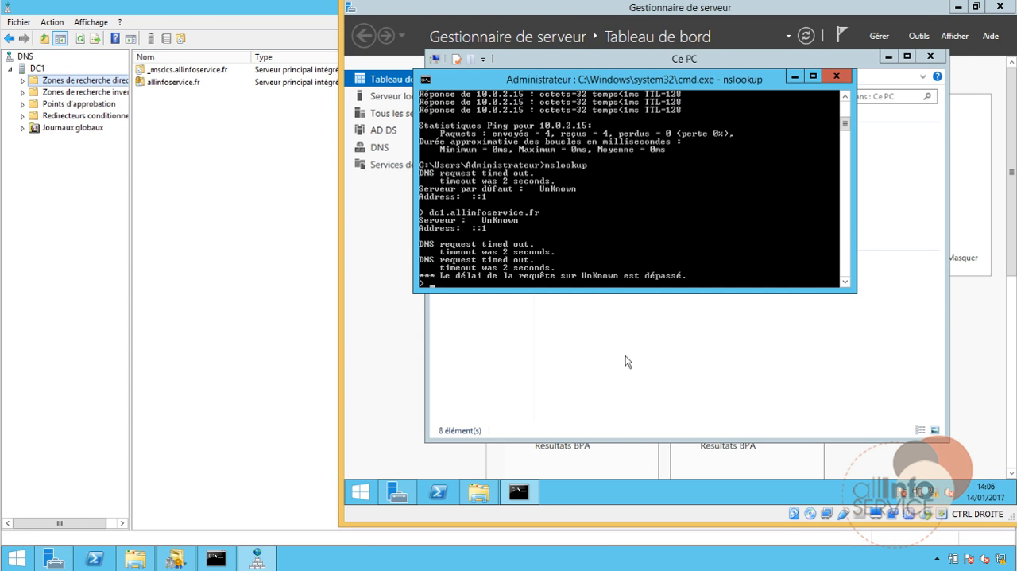
{"action": "left_click", "coordinate": [922, 37]}
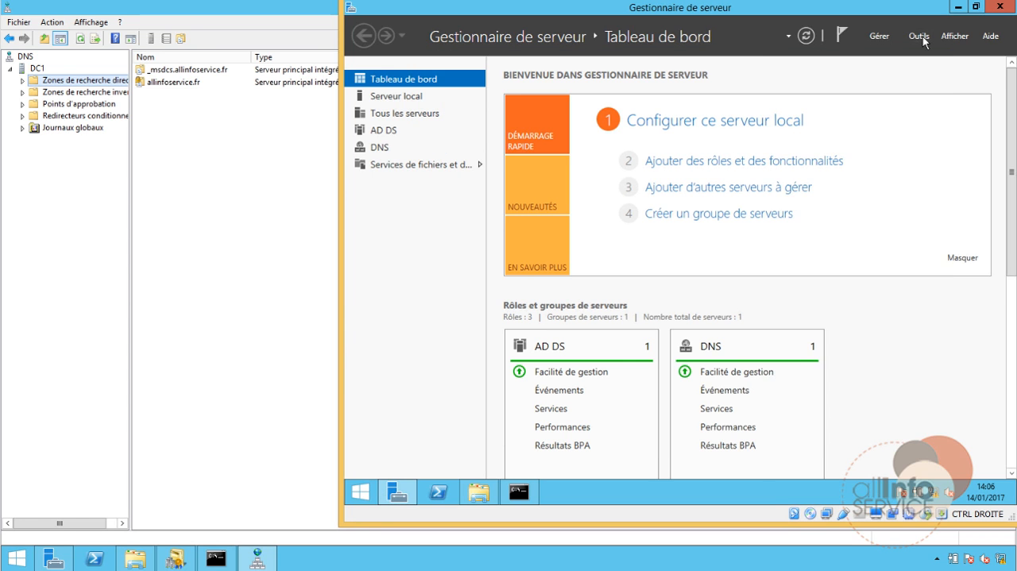
{"action": "left_click", "coordinate": [839, 137]}
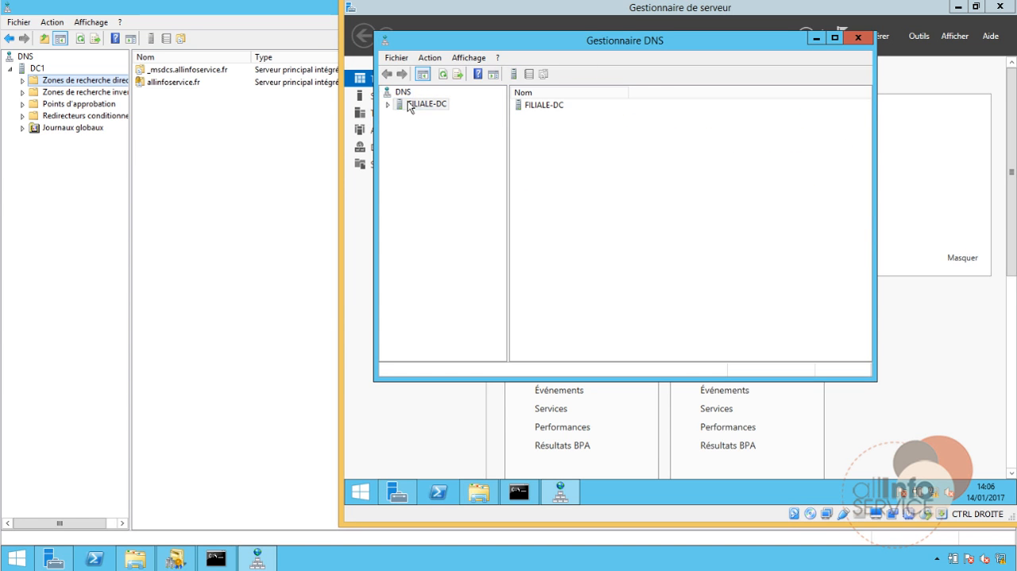
{"action": "right_click", "coordinate": [409, 105]}
{"action": "left_click", "coordinate": [488, 306]}
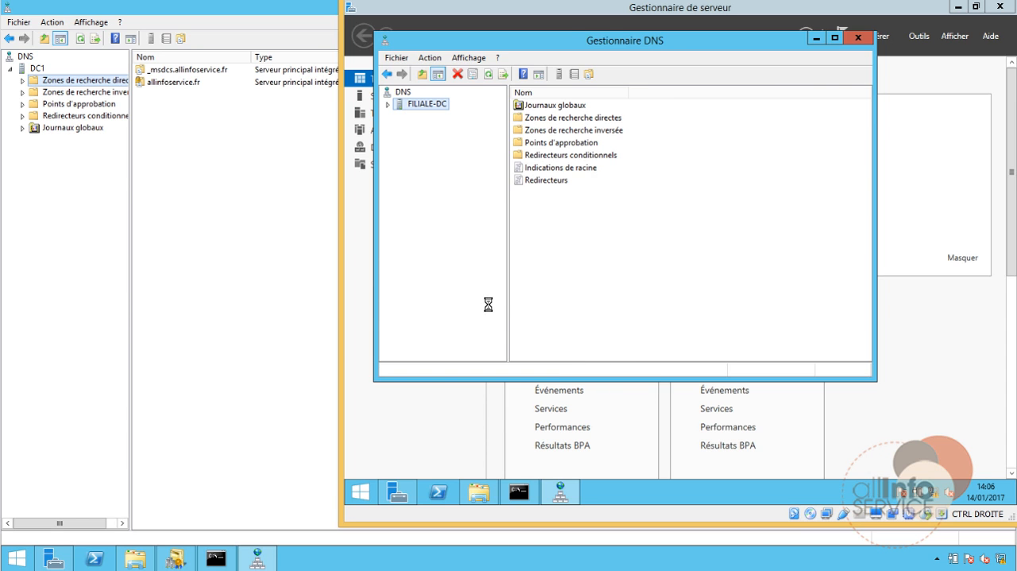
Add 10.0.2.10 to the forwarders of FILIALE-DC, and accept the forwarder list and the server properties
{"action": "left_click", "coordinate": [592, 93]}
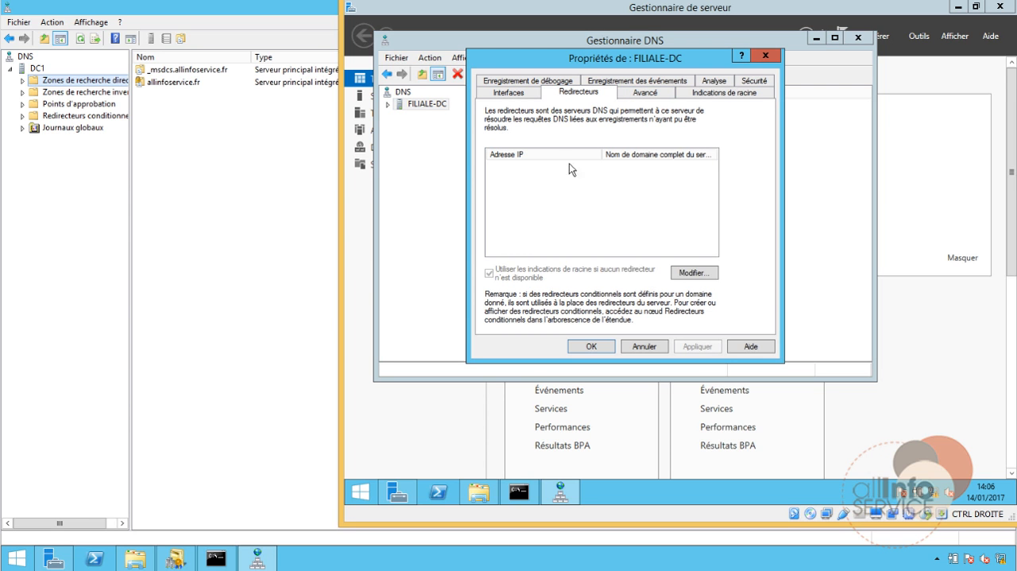
{"action": "left_click", "coordinate": [691, 274]}
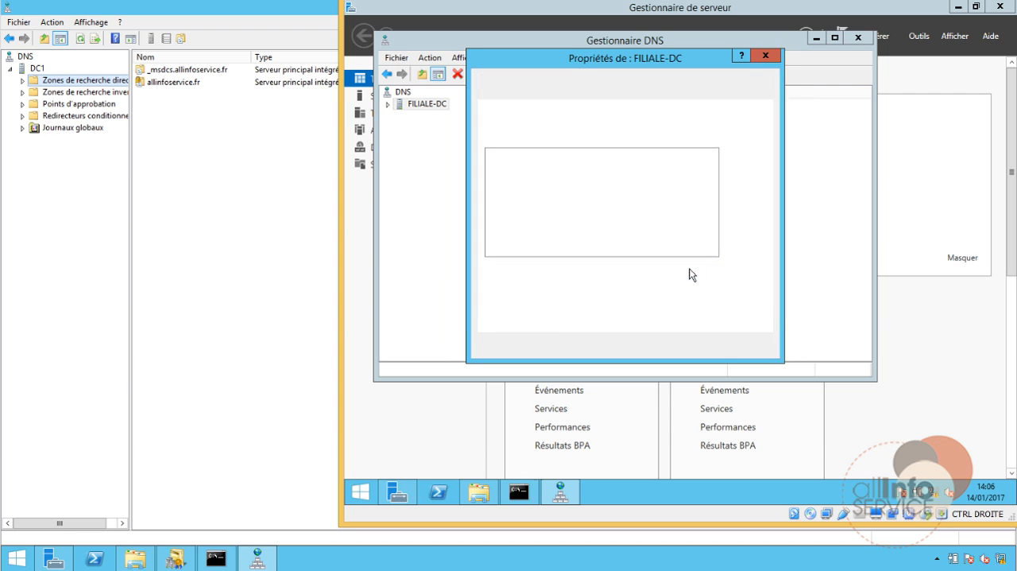
{"action": "type", "text": "1"}
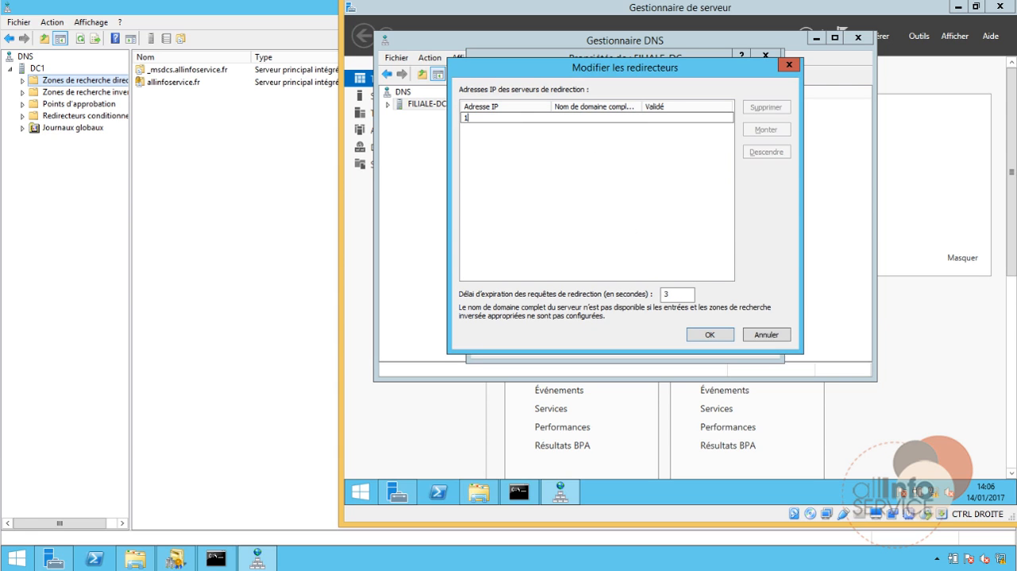
{"action": "type", "text": "0.0.2.10"}
{"action": "key", "text": "Return"}
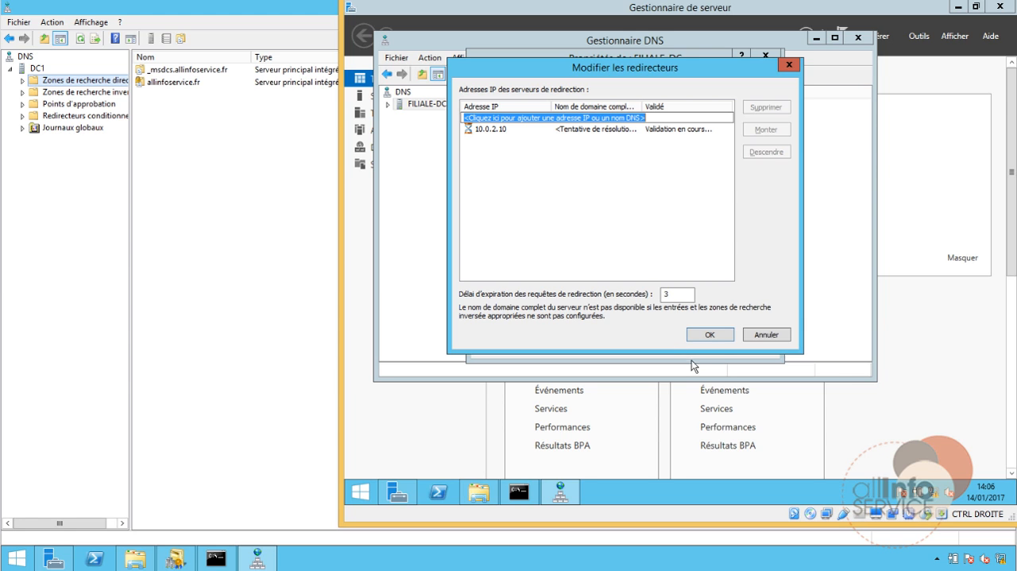
{"action": "left_click", "coordinate": [715, 333]}
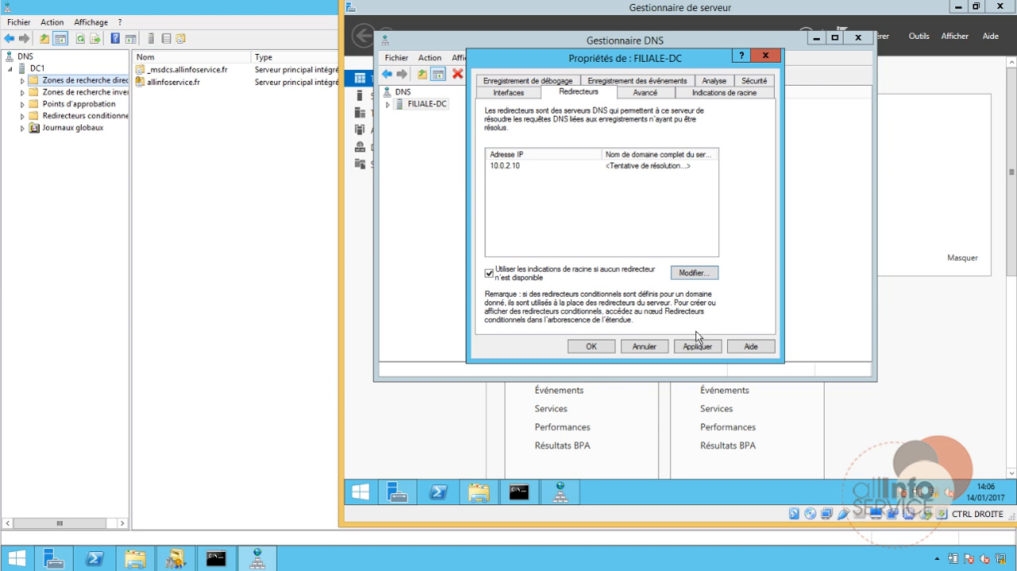
{"action": "left_click", "coordinate": [590, 347]}
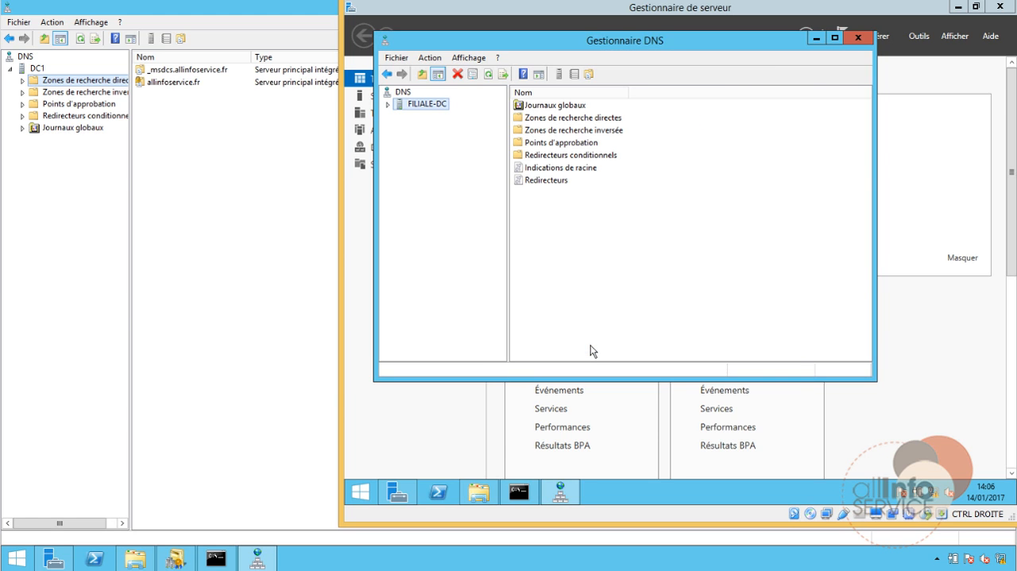
Clear the DNS cache of FILIALE-DC and restart its DNS service
{"action": "right_click", "coordinate": [405, 92]}
{"action": "right_click", "coordinate": [404, 102]}
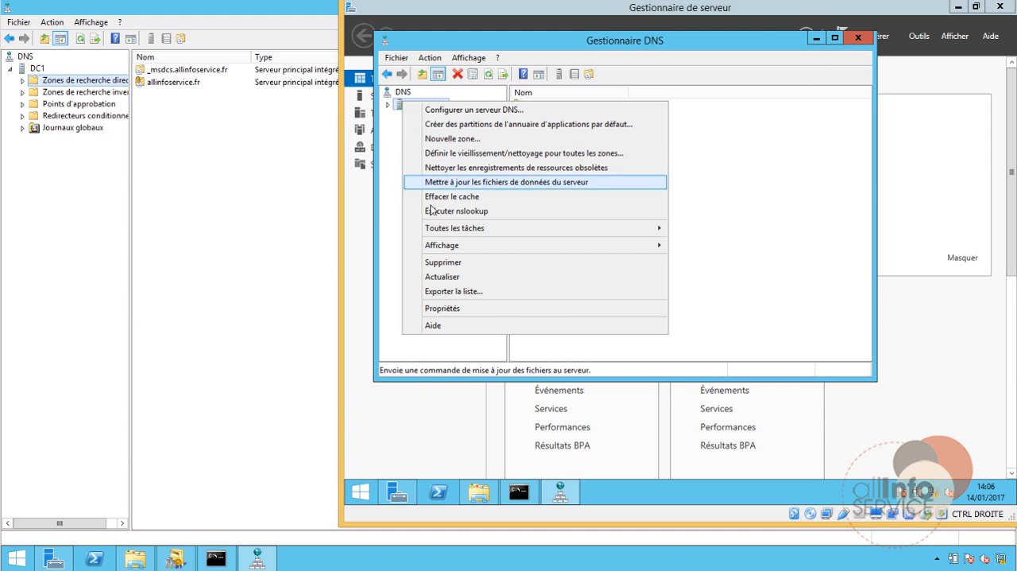
{"action": "left_click", "coordinate": [429, 196]}
{"action": "right_click", "coordinate": [422, 106]}
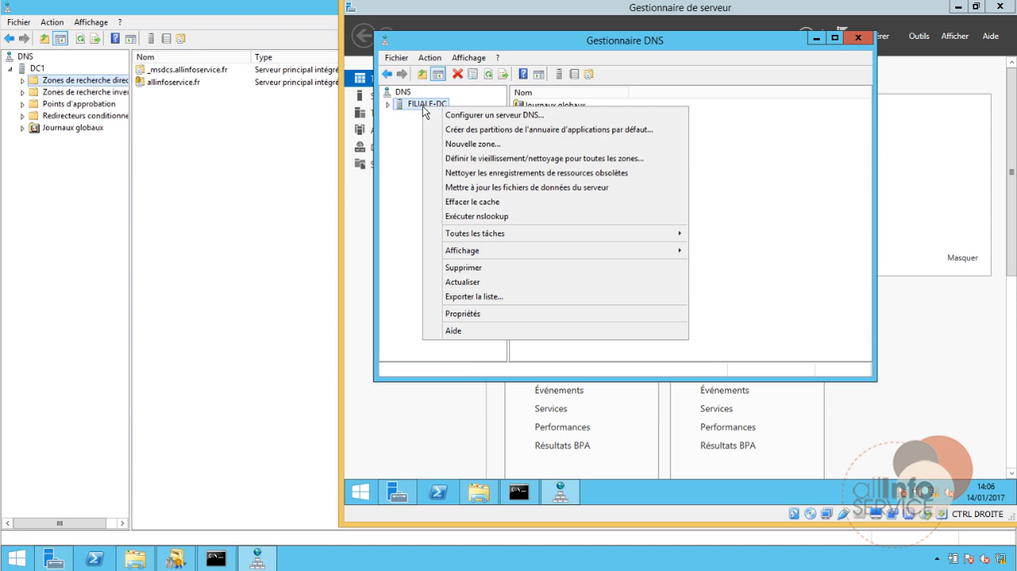
{"action": "mouse_move", "coordinate": [457, 237]}
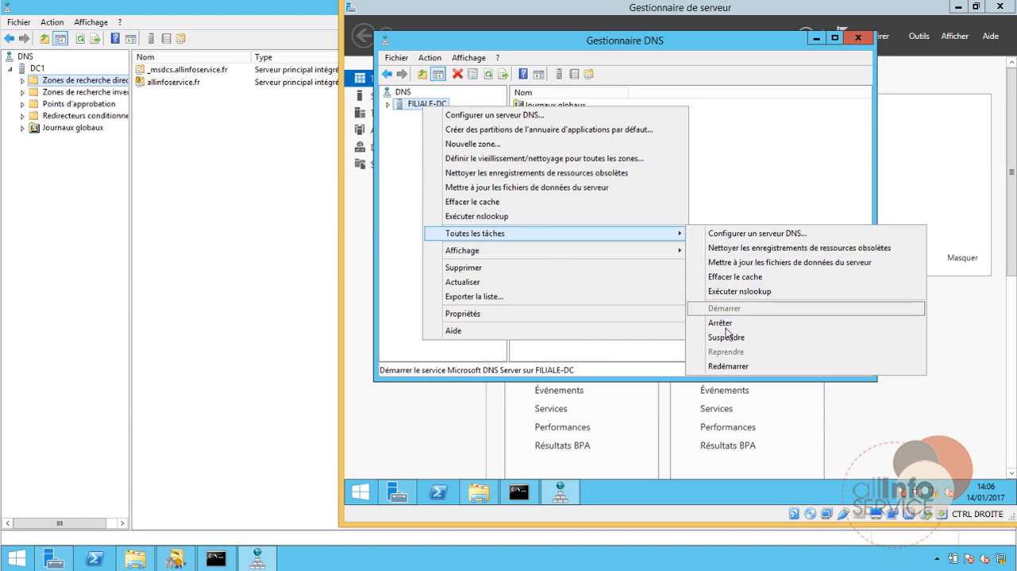
{"action": "left_click", "coordinate": [727, 365]}
Return to the allinfoservice.fr server, clear the DNS cache of DC1 and restart its DNS service
{"action": "left_click", "coordinate": [244, 405]}
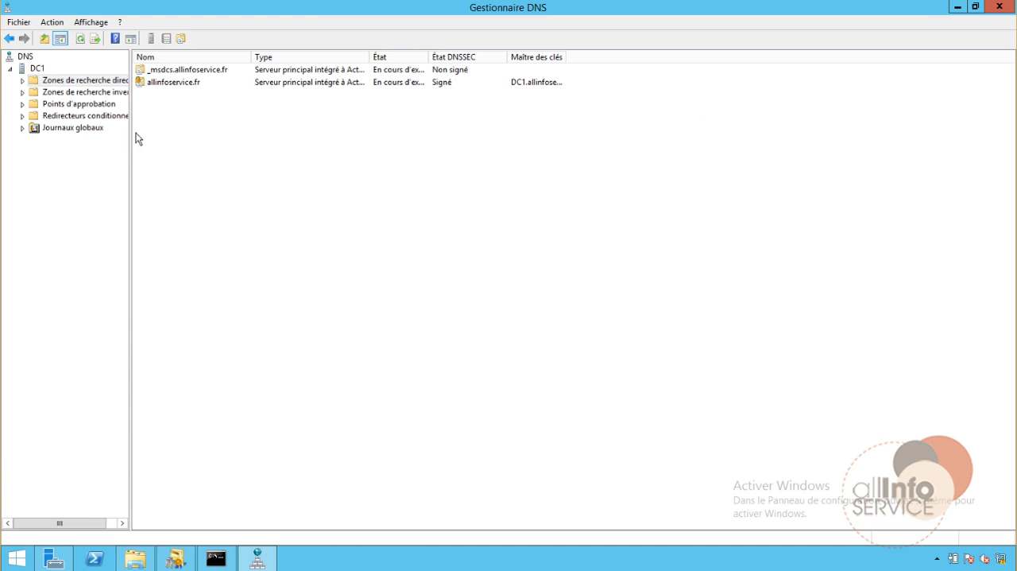
{"action": "right_click", "coordinate": [38, 68]}
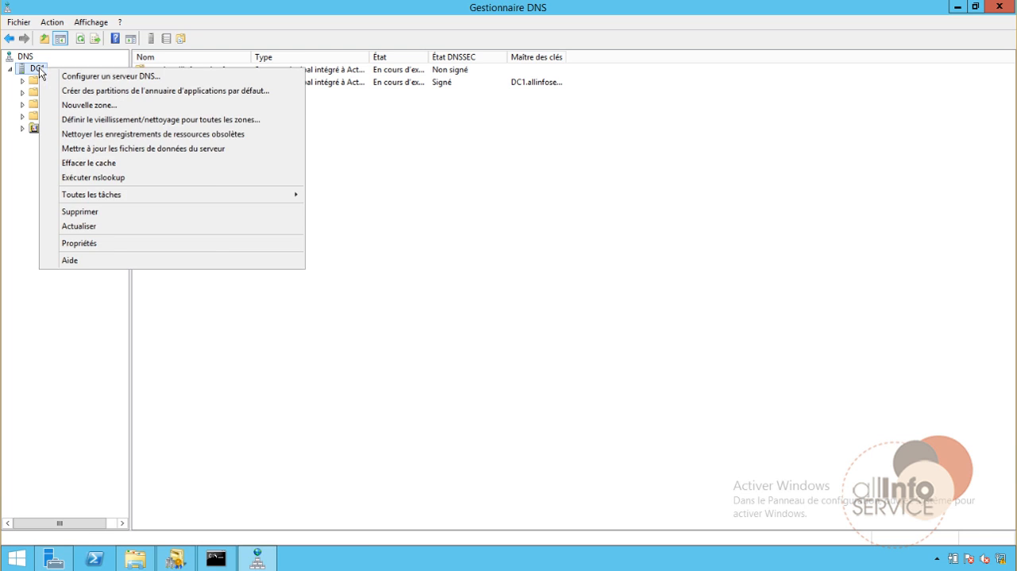
{"action": "left_click", "coordinate": [87, 163]}
{"action": "right_click", "coordinate": [44, 74]}
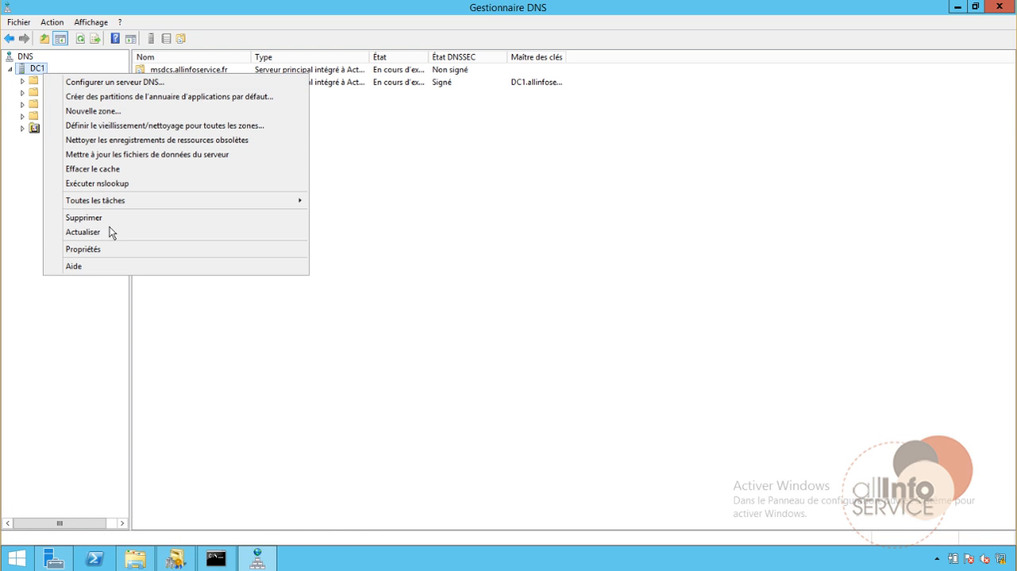
{"action": "mouse_move", "coordinate": [133, 201]}
{"action": "left_click", "coordinate": [349, 333]}
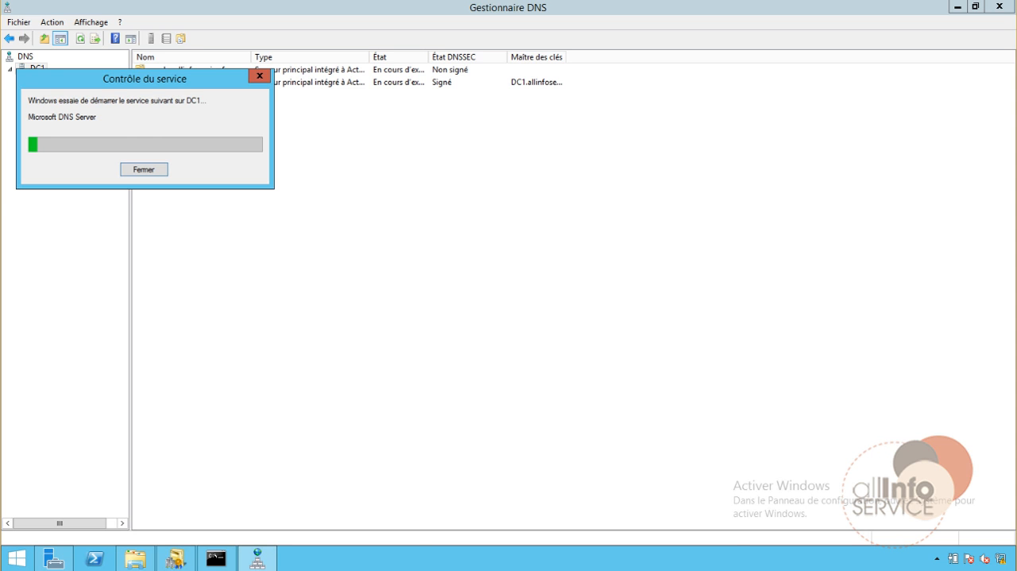
Restart nslookup in the command prompt on the allinfoservice.fr server and query filiale-dc again
{"action": "left_click", "coordinate": [298, 542]}
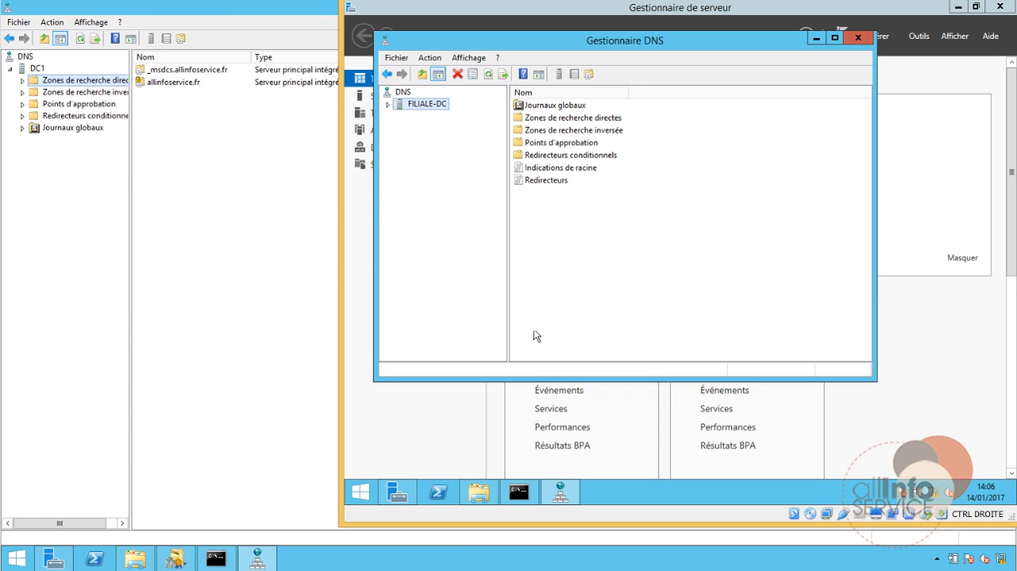
{"action": "left_click", "coordinate": [243, 287]}
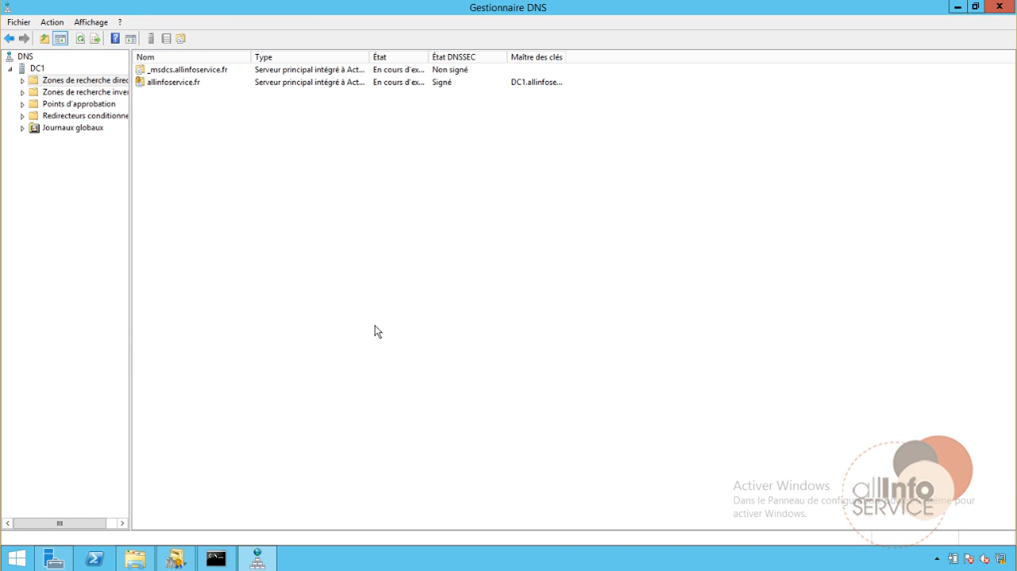
{"action": "left_click", "coordinate": [216, 558]}
{"action": "key", "text": "Up"}
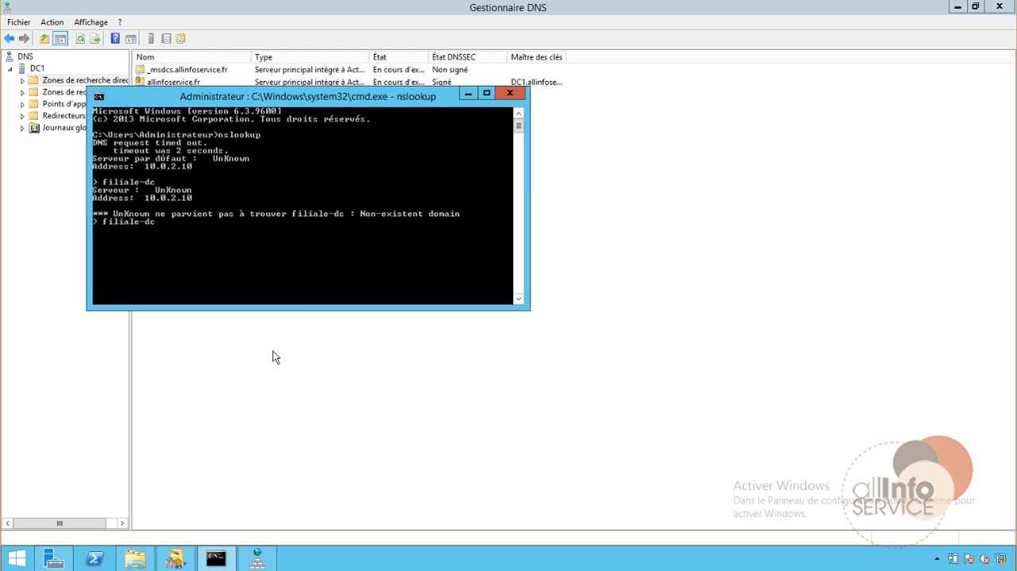
{"action": "key", "text": "BackSpace"}
{"action": "key", "text": "BackSpace"}
{"action": "key", "text": "BackSpace"}
{"action": "key", "text": "BackSpace"}
{"action": "key", "text": "BackSpace"}
{"action": "key", "text": "BackSpace"}
{"action": "key", "text": "BackSpace"}
{"action": "key", "text": "ctrl+c"}
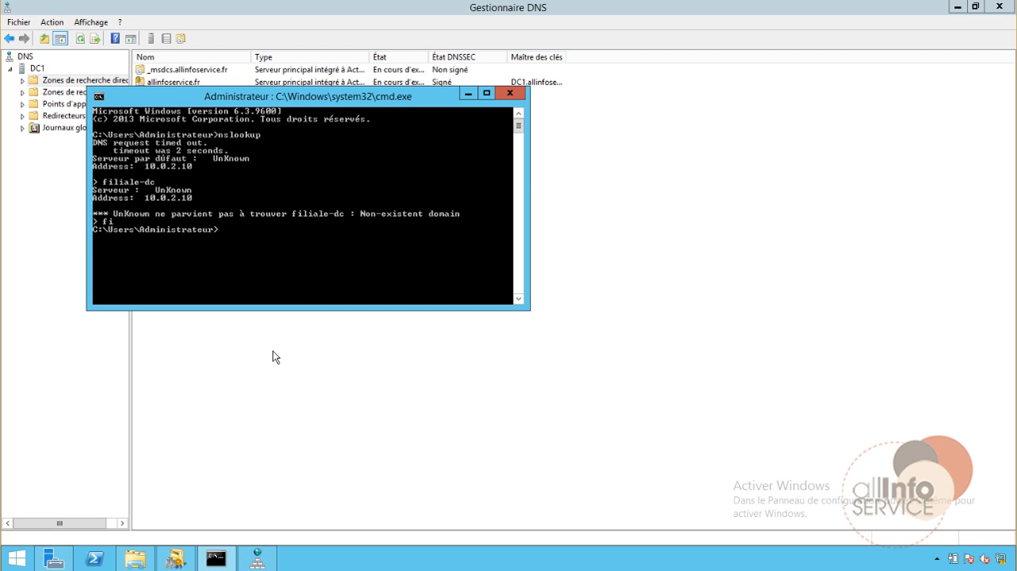
{"action": "key", "text": "Return"}
{"action": "key", "text": "Up"}
{"action": "key", "text": "Return"}
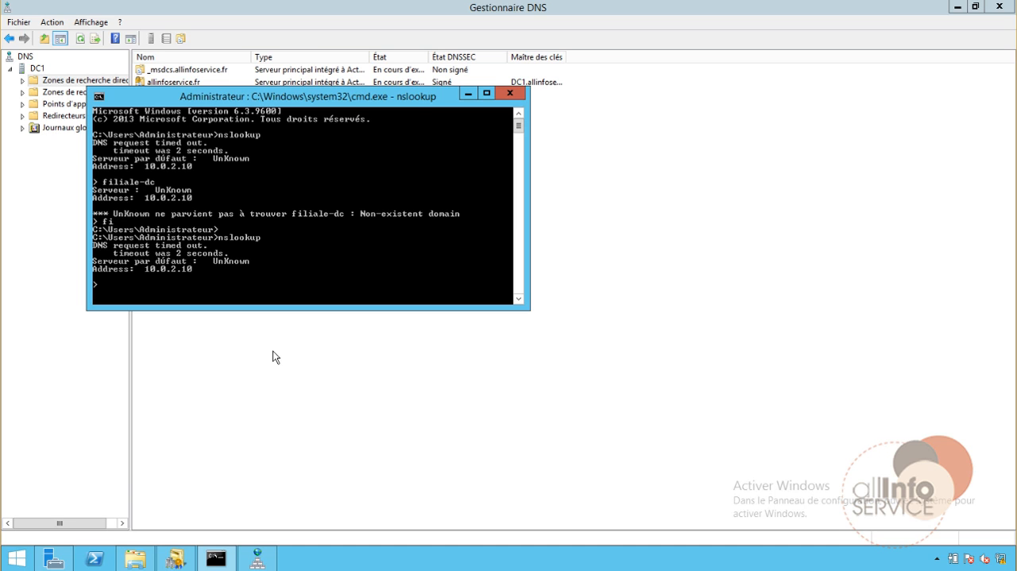
{"action": "key", "text": "Up"}
{"action": "key", "text": "Return"}
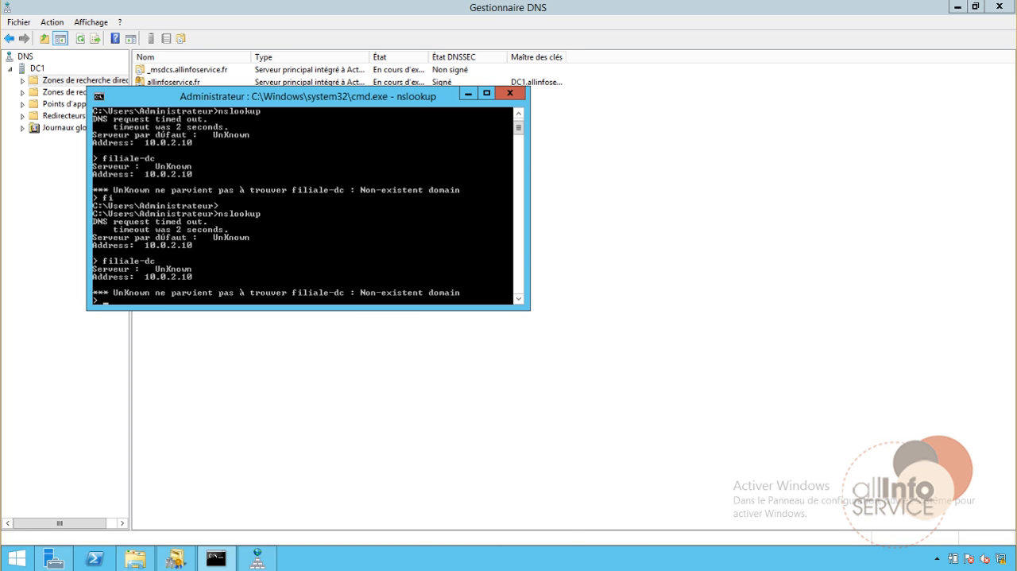
Leave nslookup and display the ipconfig help and the detailed IP configuration with ipconfig /all
{"action": "mouse_move", "coordinate": [298, 570]}
{"action": "key", "text": "ctrl+c"}
{"action": "type", "text": "ipc"}
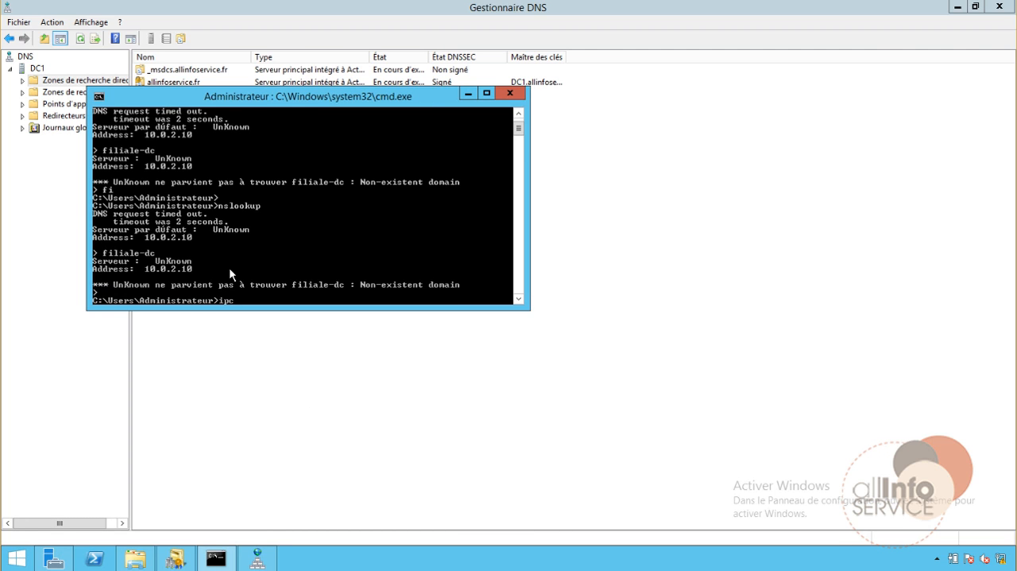
{"action": "type", "text": "onfig /?"}
{"action": "key", "text": "Return"}
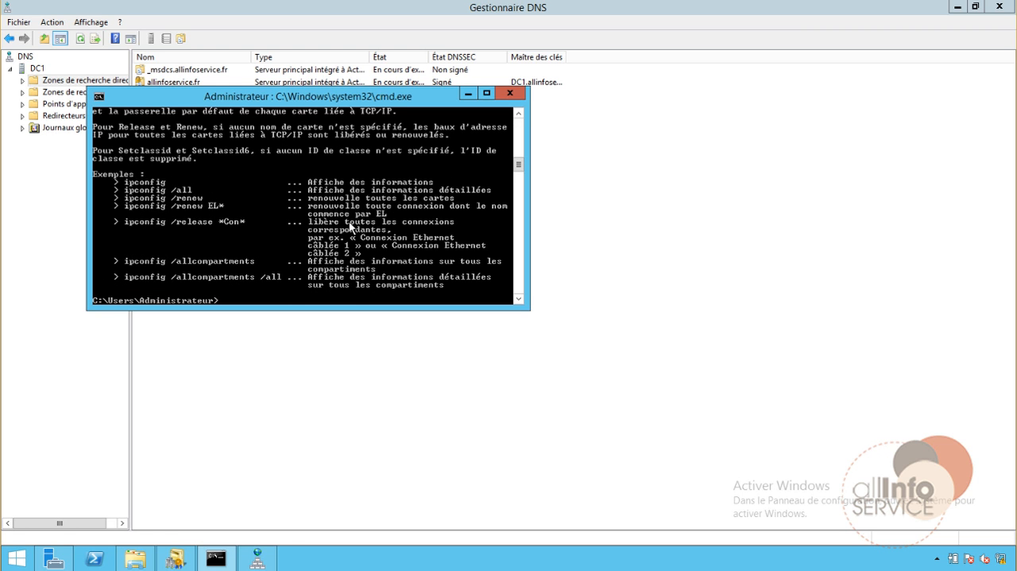
{"action": "type", "text": "ipconfig a/"}
{"action": "key", "text": "BackSpace"}
{"action": "key", "text": "BackSpace"}
{"action": "key", "text": "Return"}
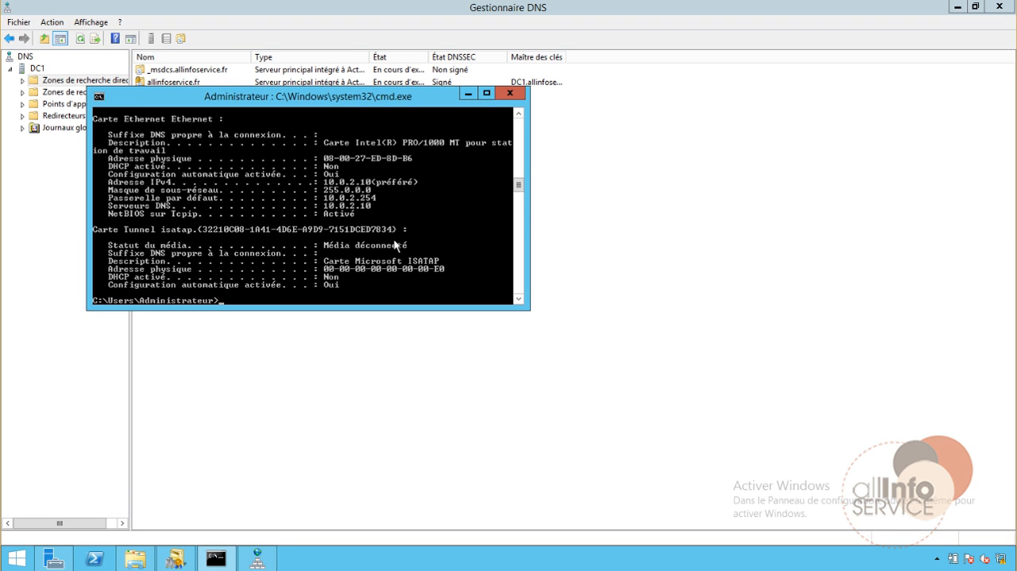
Flush the DNS resolver cache of the allinfoservice.fr server with ipconfig /flushdns
{"action": "type", "text": "ipconfig /flushdns"}
{"action": "key", "text": "Return"}
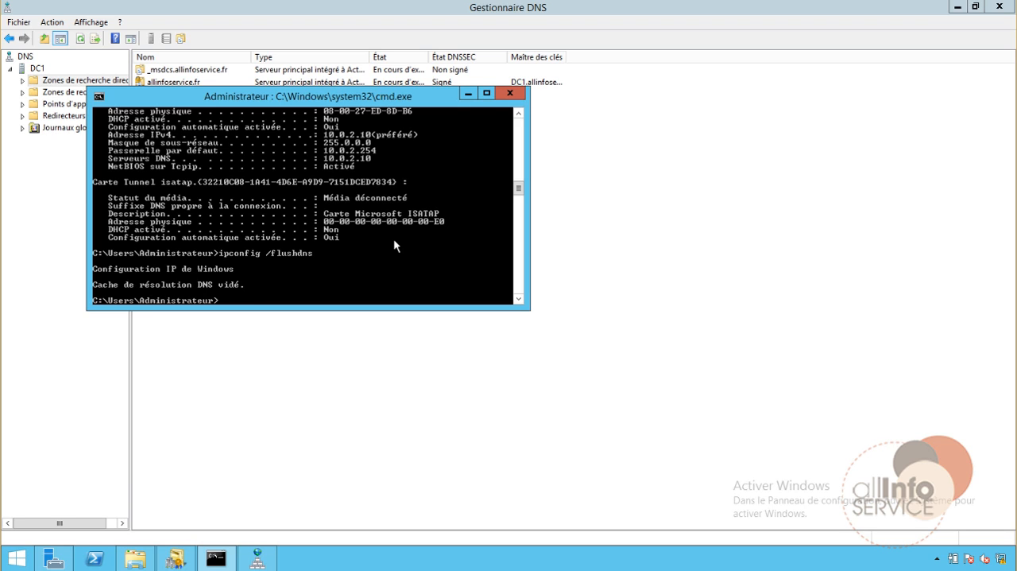
Start nslookup with the flushed resolver cache and query the host name filiale-dc
{"action": "type", "text": "nslookup"}
{"action": "key", "text": "Return"}
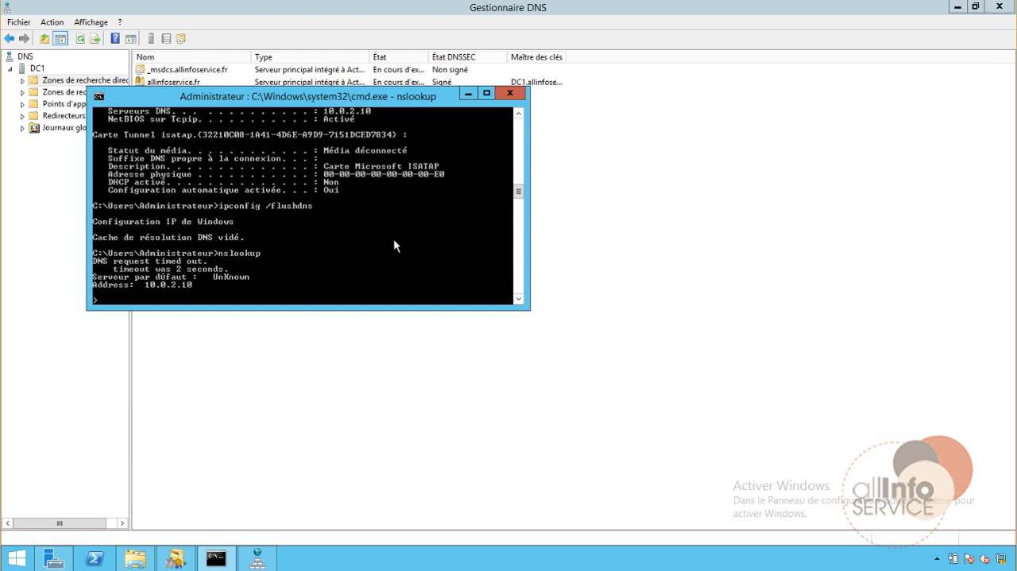
{"action": "type", "text": "filiale-dc"}
{"action": "key", "text": "Return"}
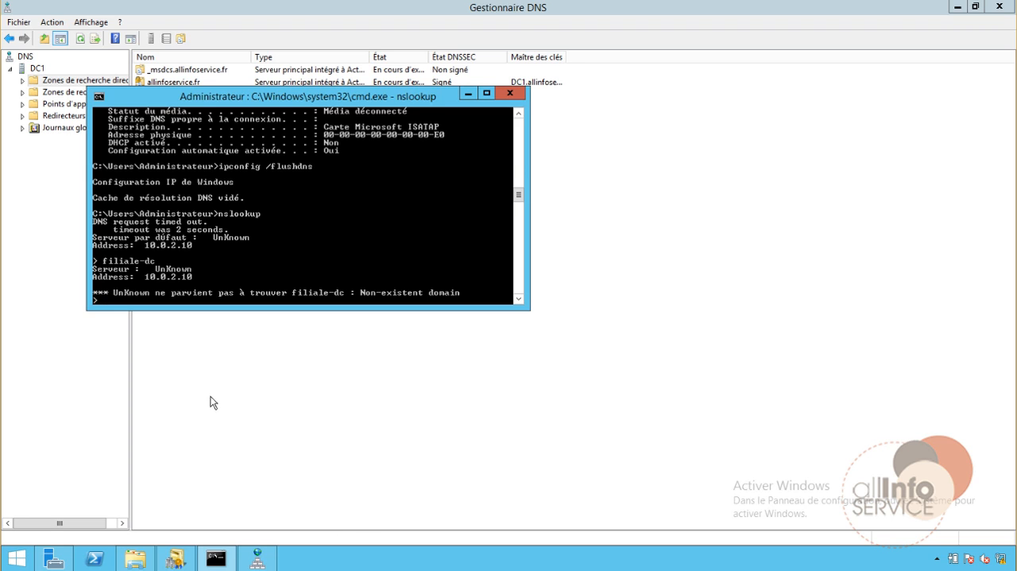
Leave nslookup and ping 10.0.2.15 to test the connection to the branch domain controller
{"action": "key", "text": "ctrl+c"}
{"action": "type", "text": "ping 19"}
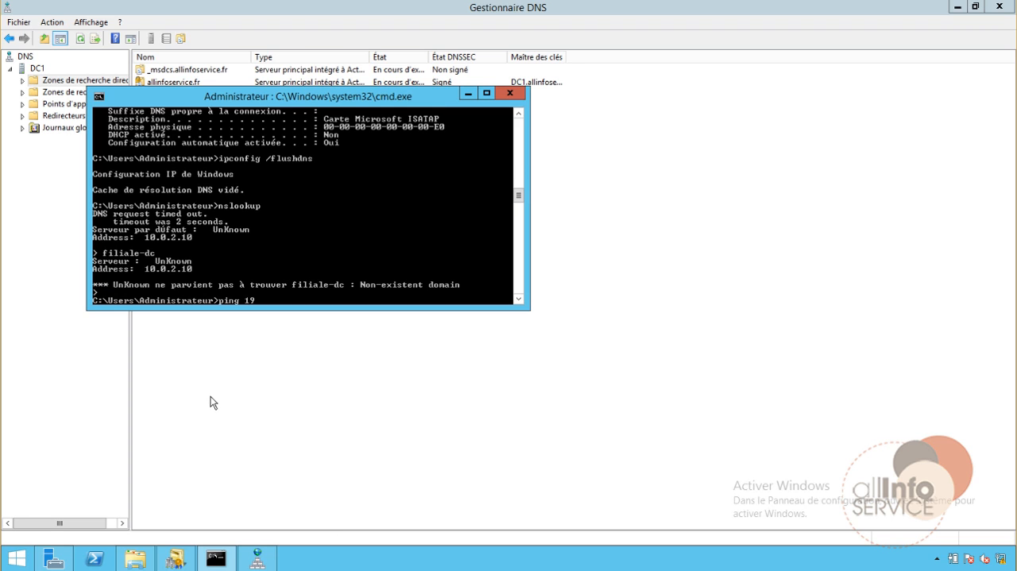
{"action": "key", "text": "BackSpace"}
{"action": "type", "text": "0.0.2.15"}
{"action": "key", "text": "Return"}
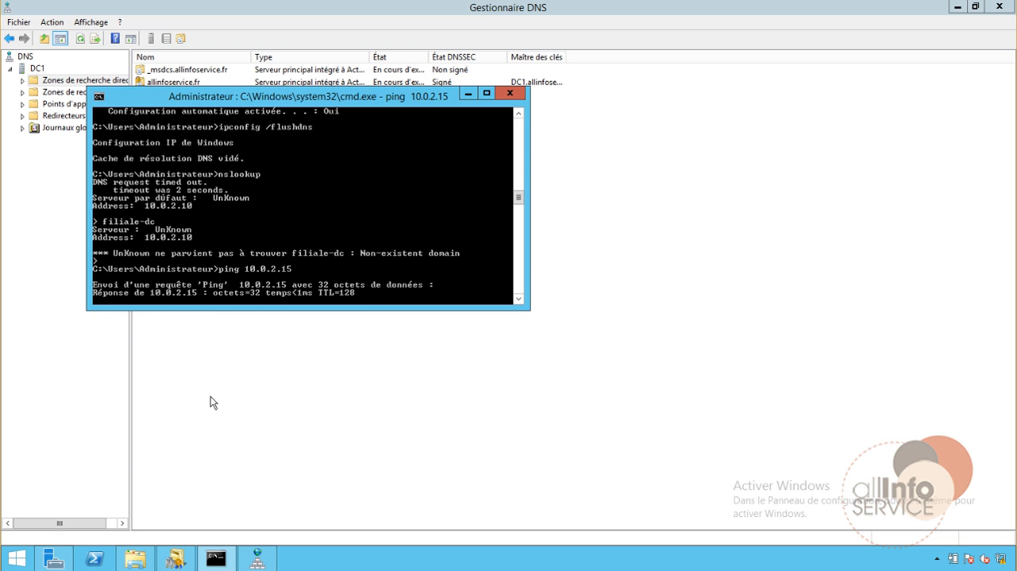
{"action": "key", "text": "ctrl+c"}
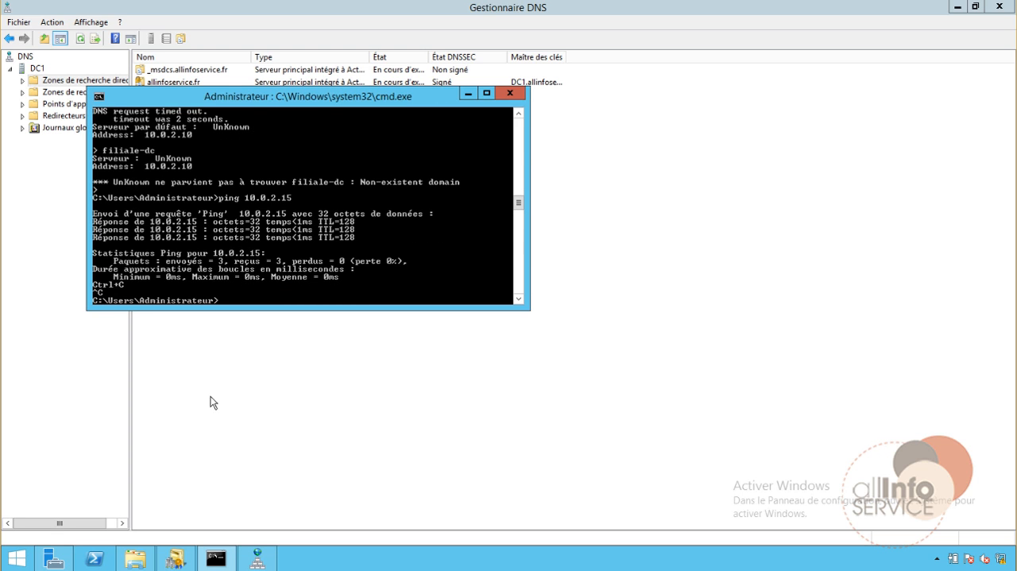
Ping the branch domain controller by its host name filiale-dc
{"action": "type", "text": "ping filiale-dc"}
{"action": "key", "text": "Return"}
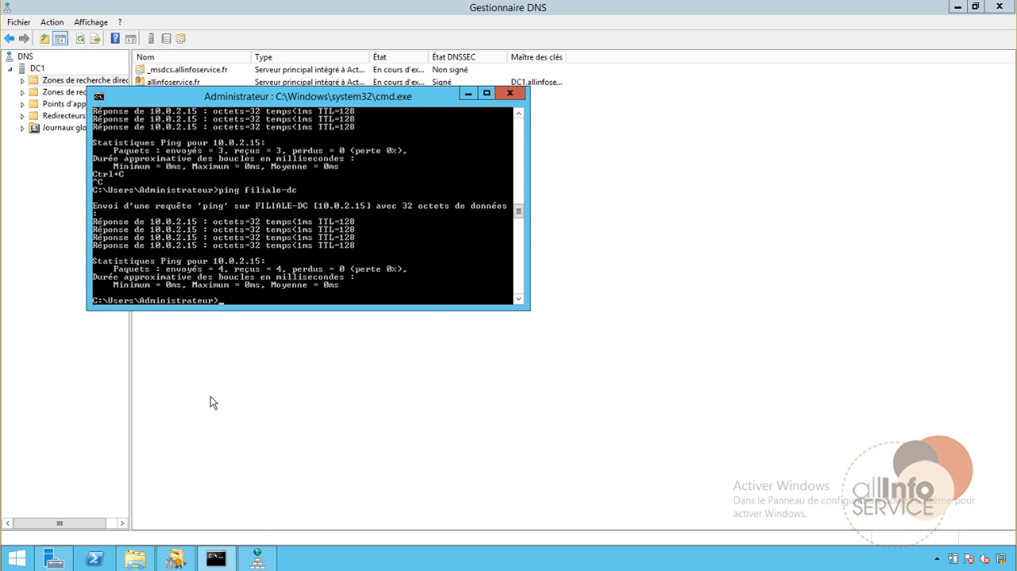
Query the host name filiale-dc with nslookup once more and close the command prompt
{"action": "type", "text": "nslookup"}
{"action": "key", "text": "Return"}
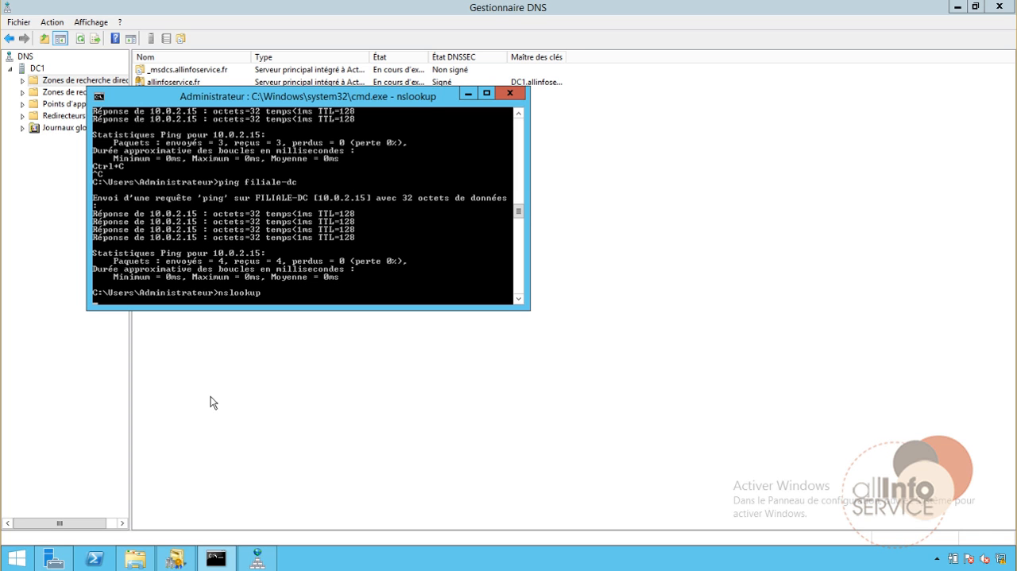
{"action": "type", "text": "fil"}
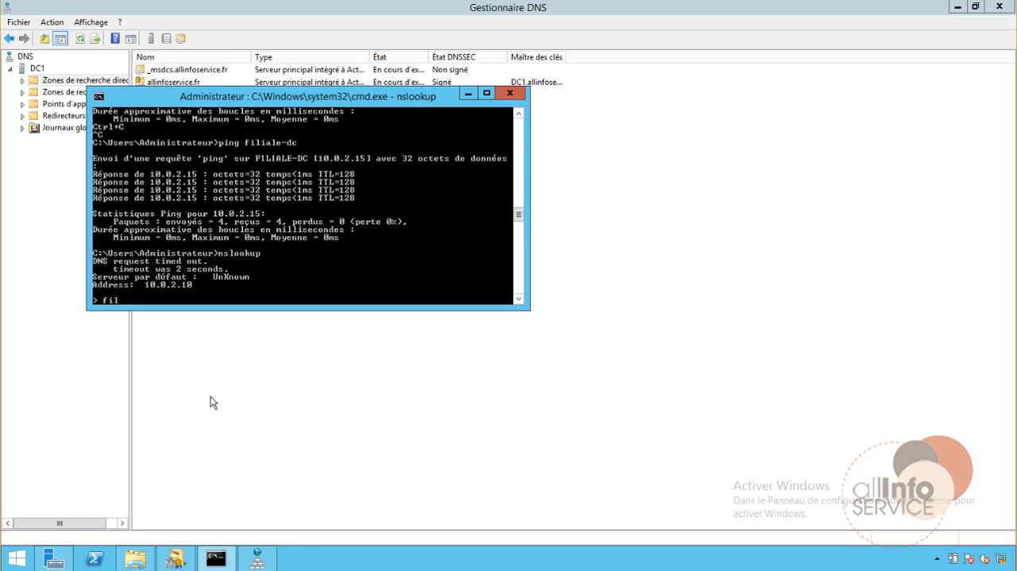
{"action": "type", "text": "iale-dc"}
{"action": "key", "text": "Return"}
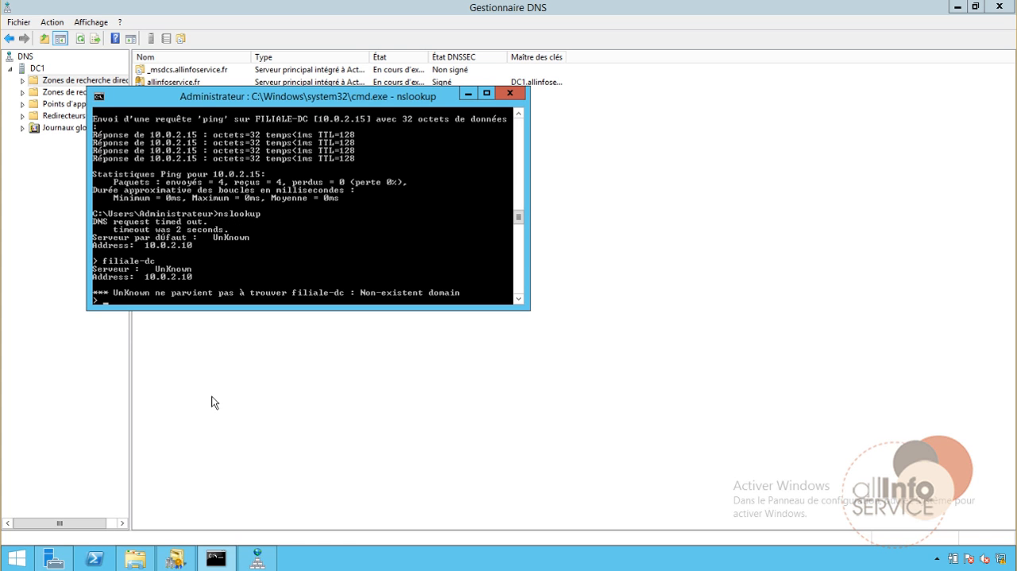
{"action": "key", "text": "ctrl+c"}
{"action": "left_click", "coordinate": [510, 93]}
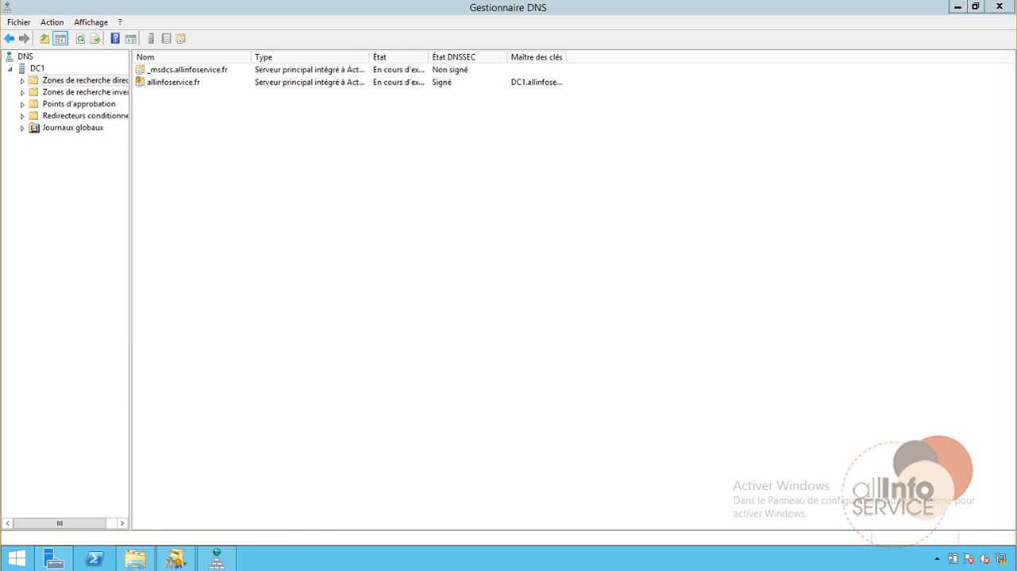
Switch to Active Directory Domains and Trusts and open the trust settings in the properties of allinfoservice.fr
{"action": "left_click", "coordinate": [175, 558]}
{"action": "right_click", "coordinate": [78, 88]}
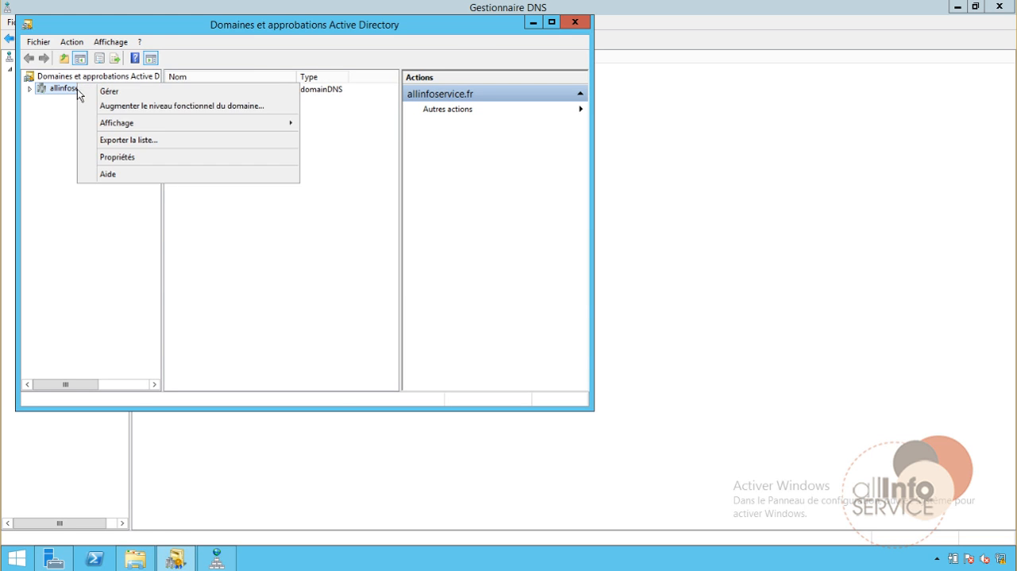
{"action": "right_click", "coordinate": [62, 89]}
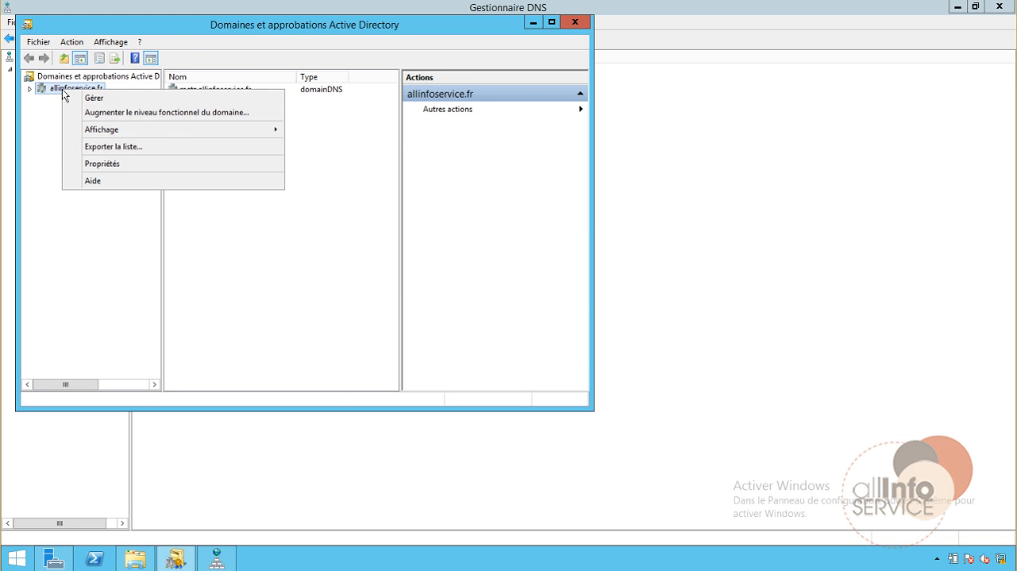
{"action": "left_click", "coordinate": [75, 163]}
{"action": "left_click", "coordinate": [222, 93]}
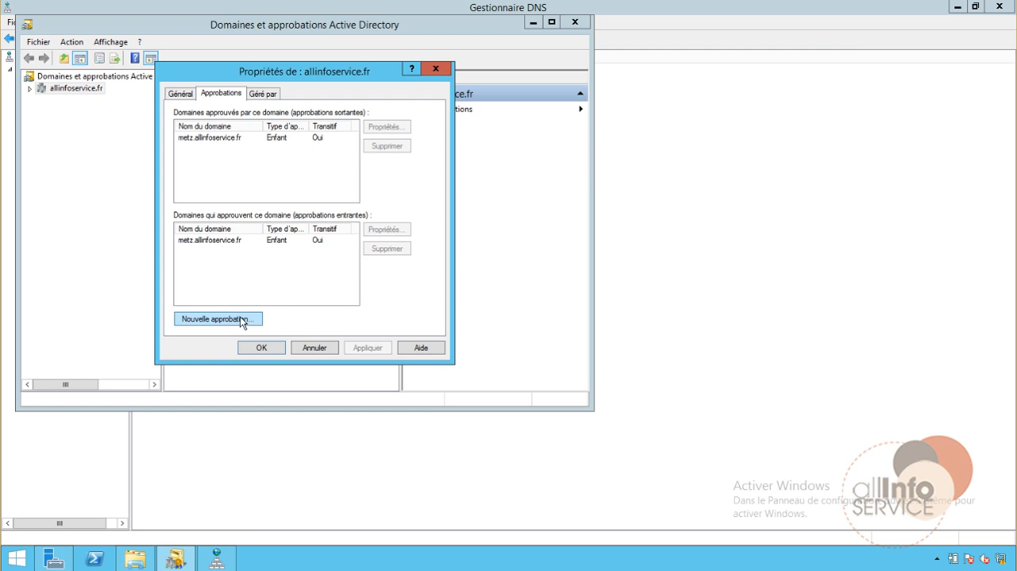
Start a new trust for allinfoservice.fr and enter filiale.local as the trust name
{"action": "left_click", "coordinate": [243, 320]}
{"action": "left_click", "coordinate": [428, 359]}
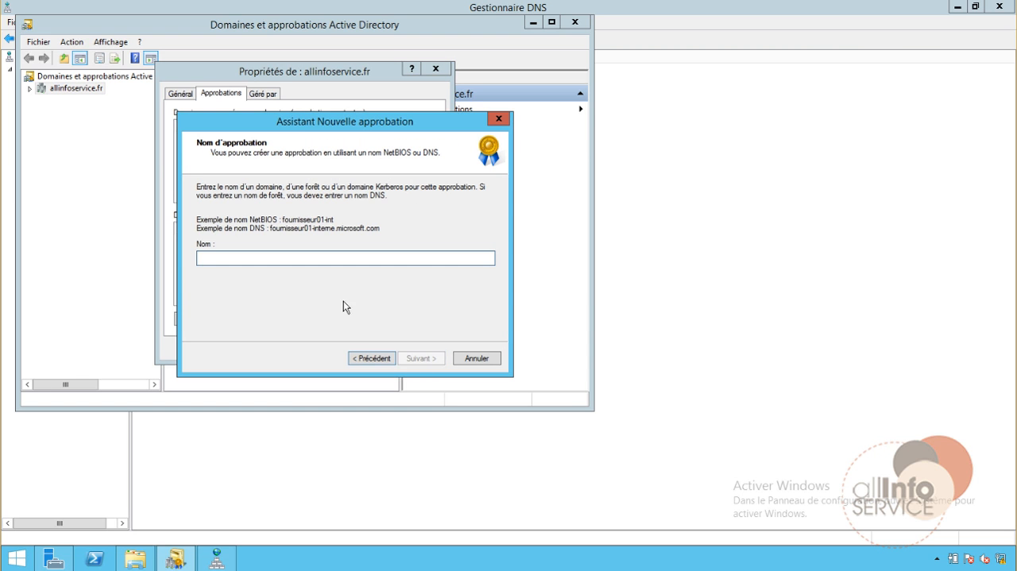
{"action": "type", "text": "filiale"}
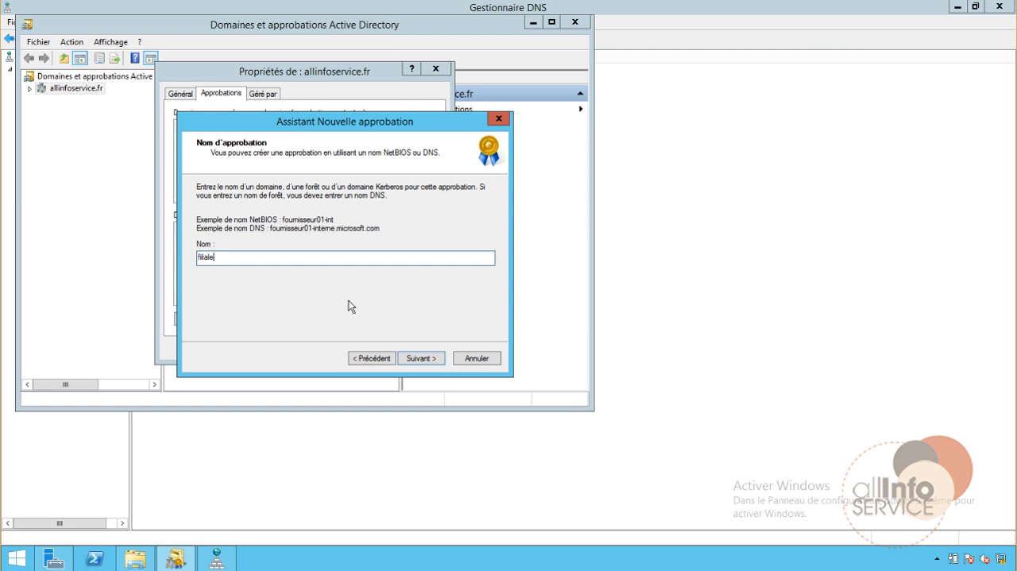
{"action": "type", "text": ".local"}
{"action": "key", "text": "Return"}
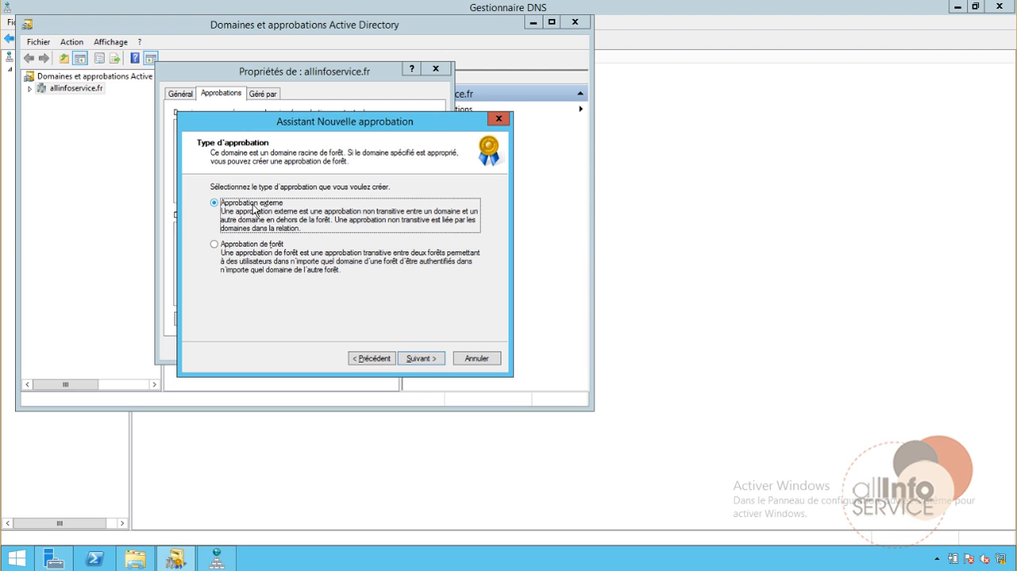
Choose an external, bidirectional trust created in both this domain and the specified domain
{"action": "left_click", "coordinate": [423, 359]}
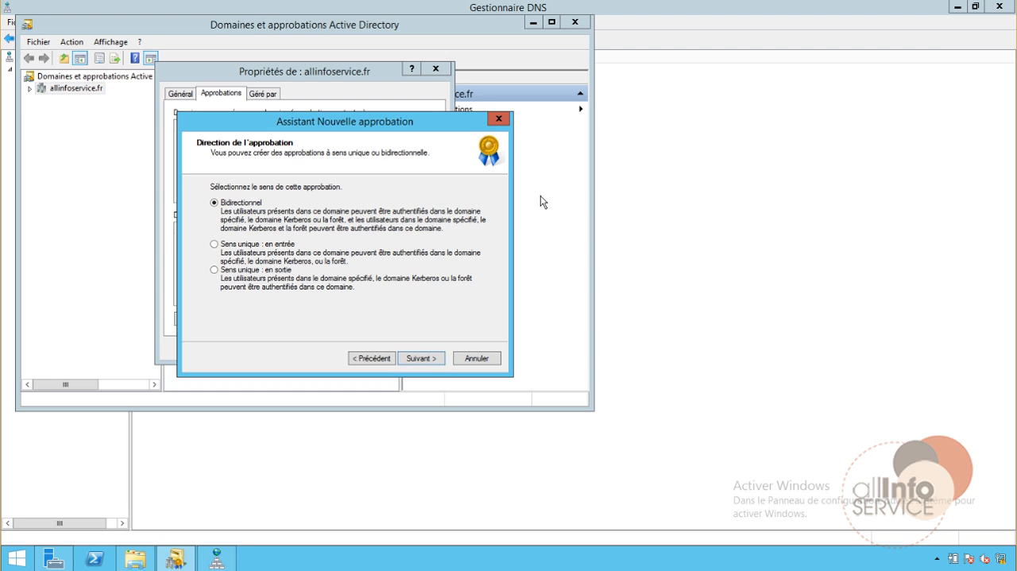
{"action": "left_click", "coordinate": [437, 358]}
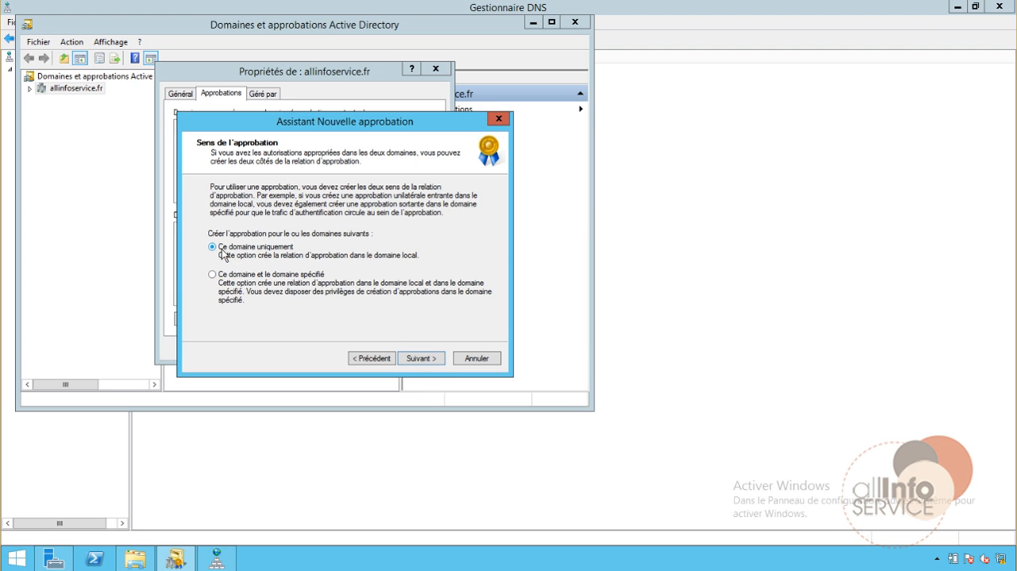
{"action": "left_click", "coordinate": [259, 278]}
{"action": "left_click", "coordinate": [411, 358]}
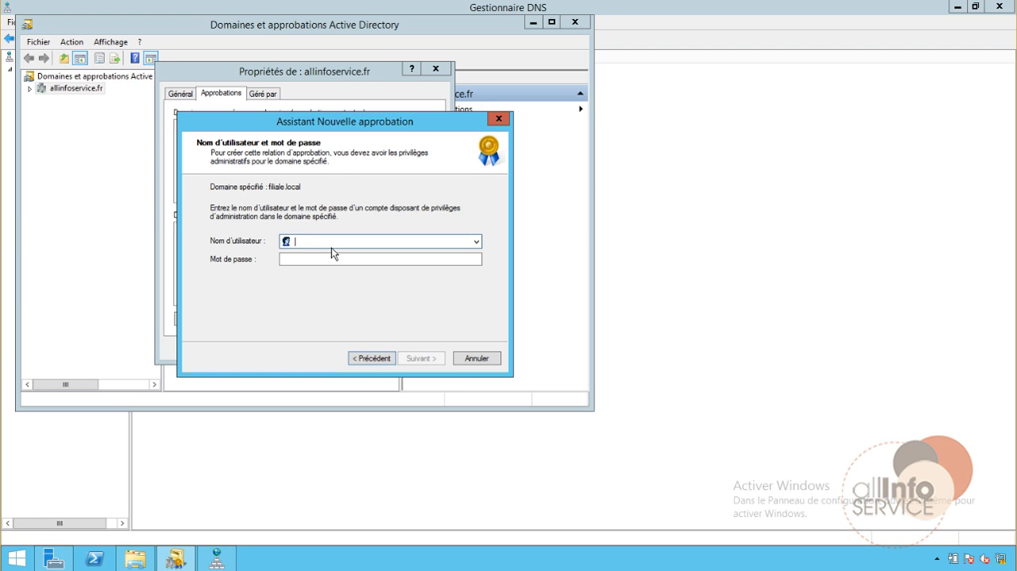
Try to authorise the trust with the account filiale\administrateur and its password, and close the wizard
{"action": "type", "text": "filiale\\"}
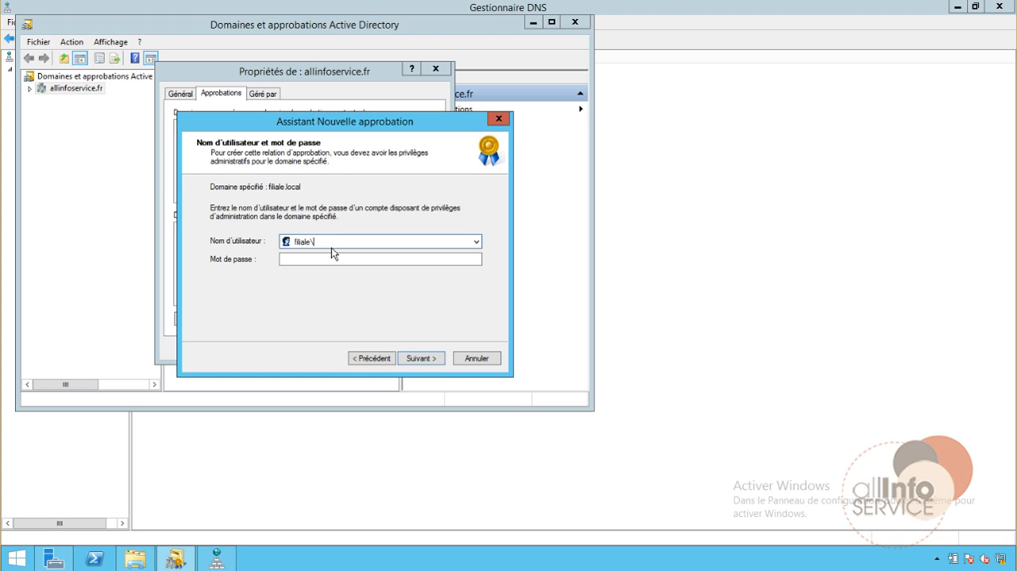
{"action": "type", "text": "administrateur"}
{"action": "key", "text": "Tab"}
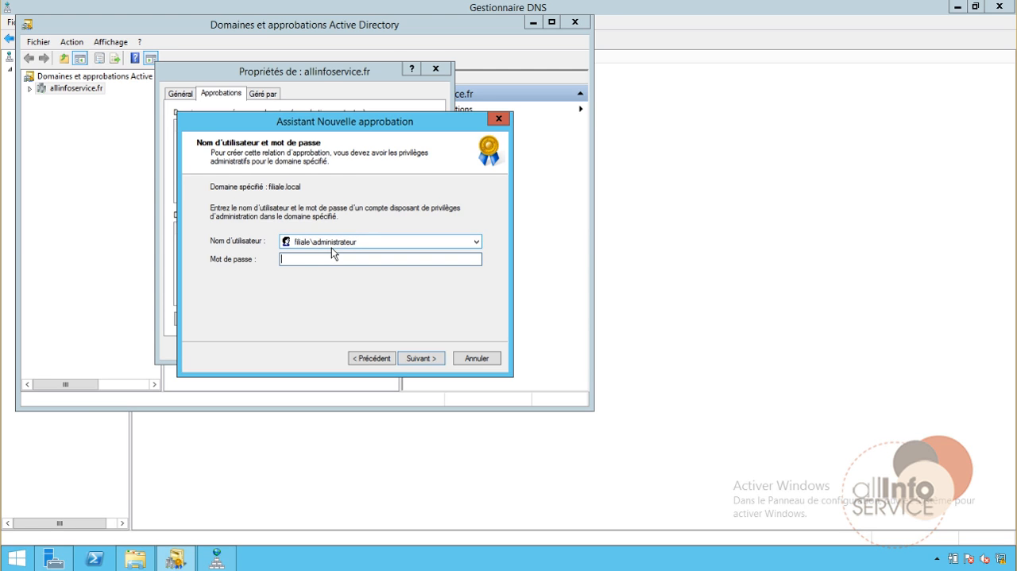
{"action": "type", "text": "**********"}
{"action": "left_click", "coordinate": [429, 362]}
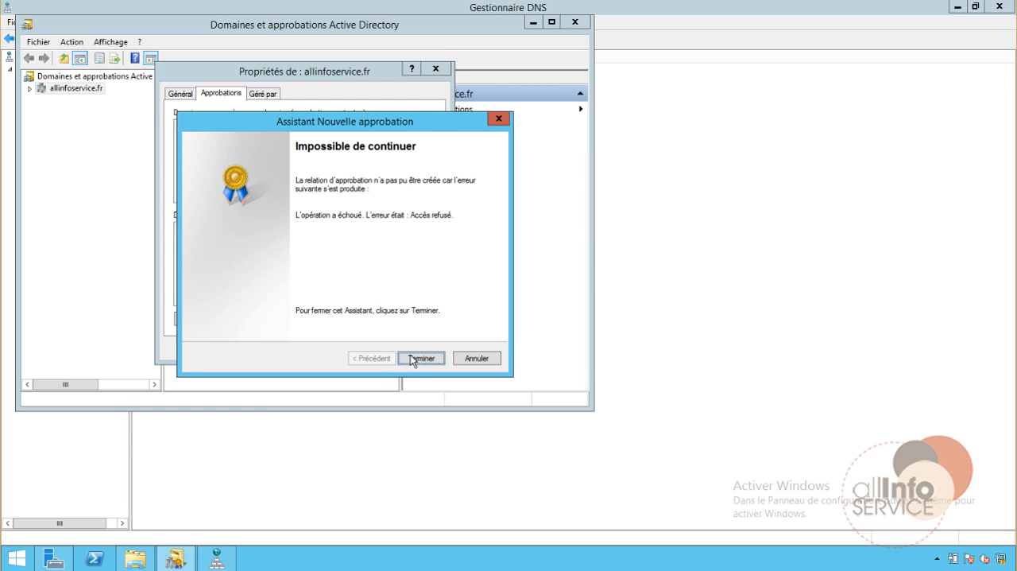
{"action": "left_click", "coordinate": [412, 357]}
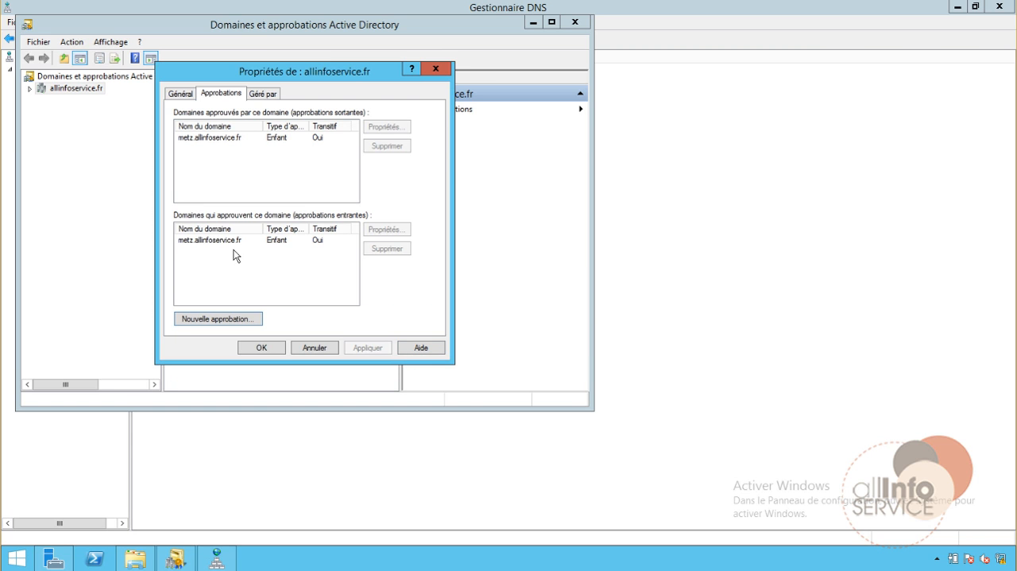
Begin another new trust for allinfoservice.fr with filiale.local as its name
{"action": "left_click", "coordinate": [239, 319]}
{"action": "left_click", "coordinate": [423, 360]}
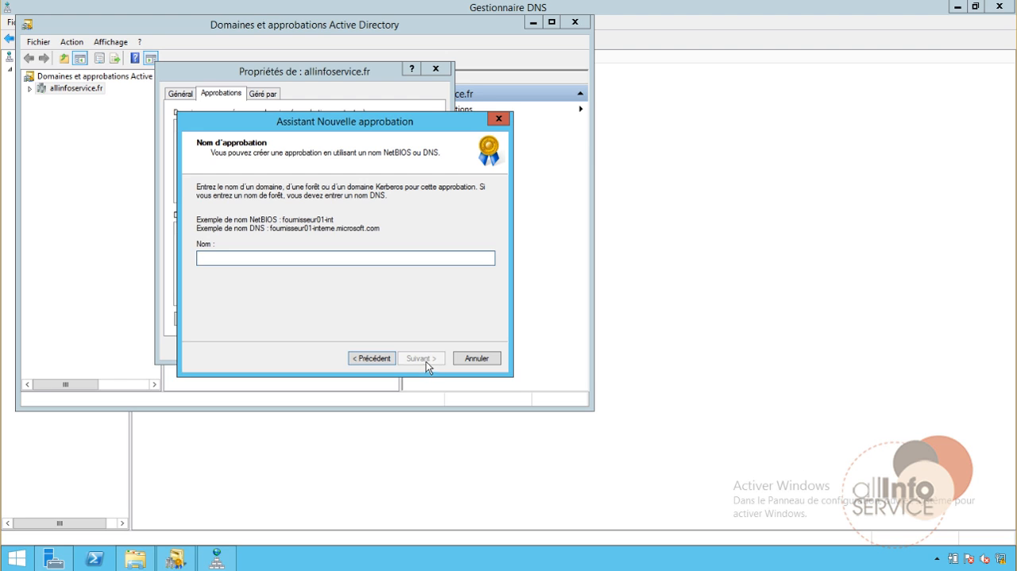
{"action": "type", "text": "filiale.loc"}
{"action": "key", "text": "Return"}
Keep the trust external and bidirectional, and set it to be created for both this domain and filiale.local
{"action": "left_click", "coordinate": [418, 362]}
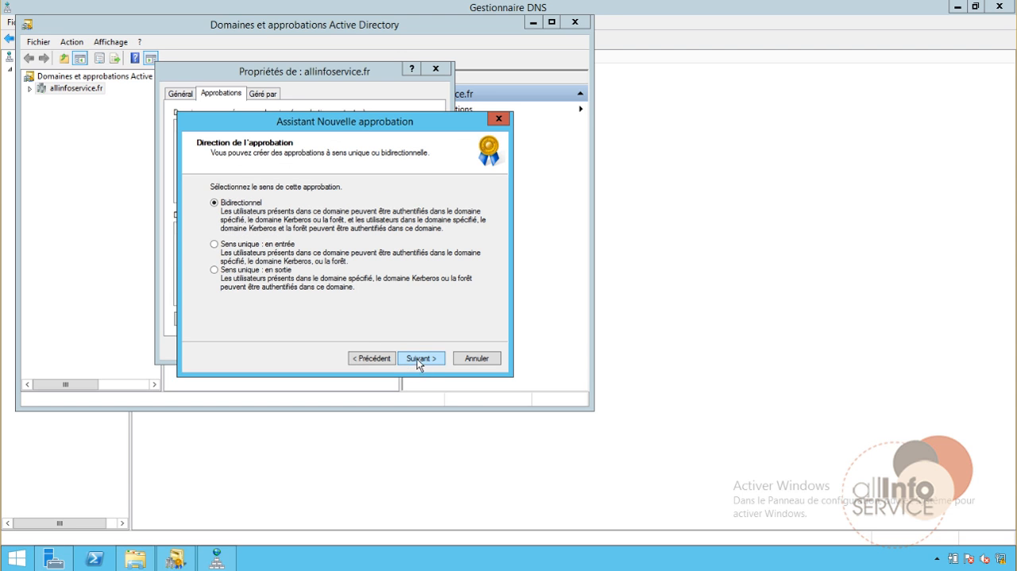
{"action": "left_click", "coordinate": [418, 360]}
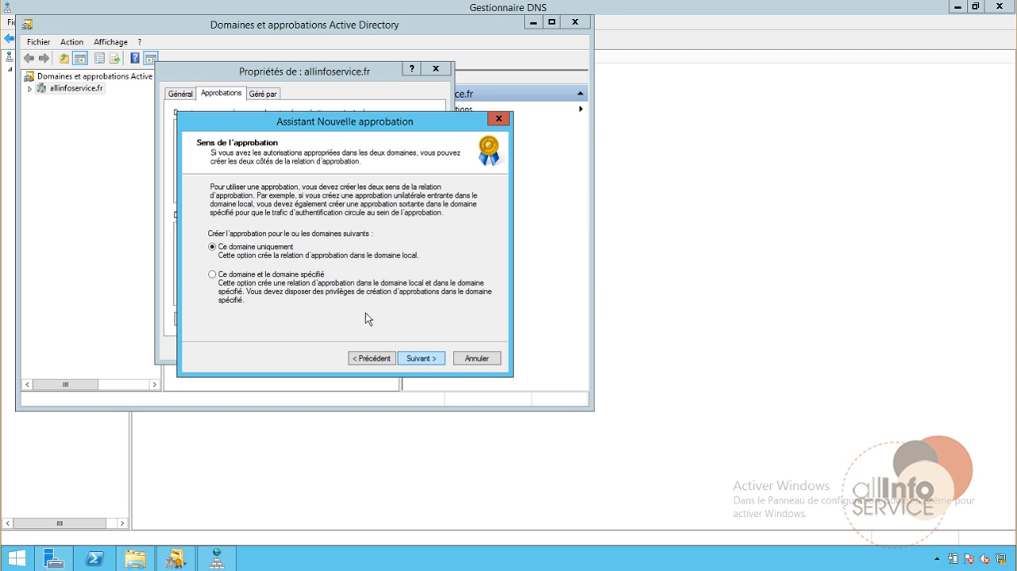
{"action": "left_click", "coordinate": [289, 276]}
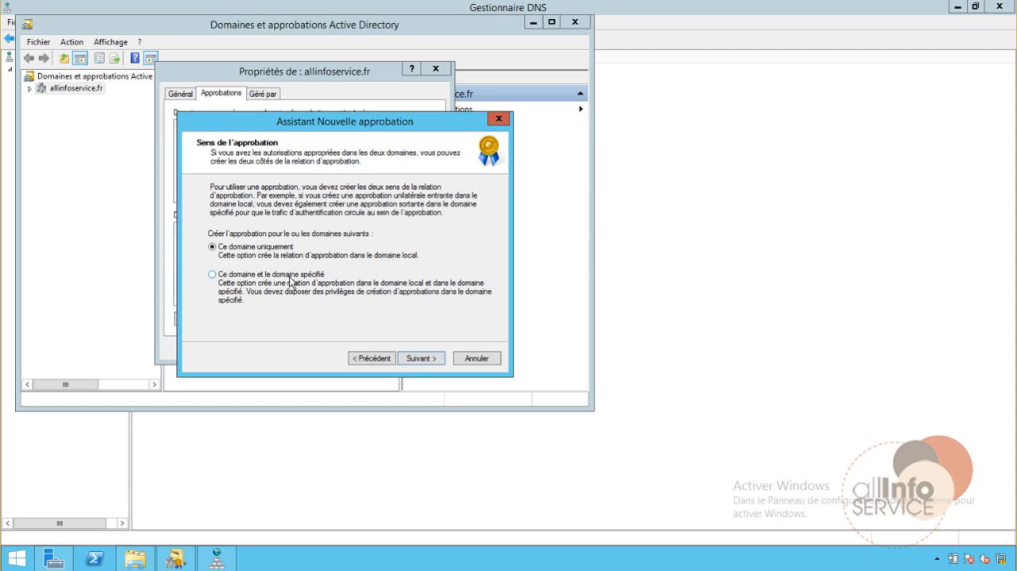
{"action": "left_click", "coordinate": [424, 363]}
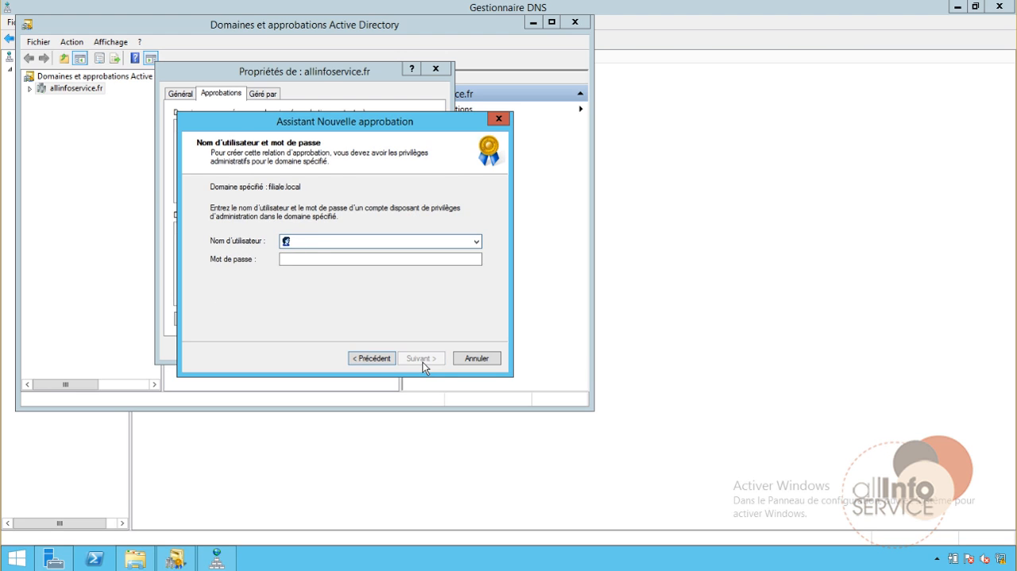
Provide the filiale.local administrator credentials, with filiale\administrateur as the user name plus the account password
{"action": "type", "text": "filiale\\administrateur"}
{"action": "key", "text": "Tab"}
{"action": "type", "text": "••••••••••"}
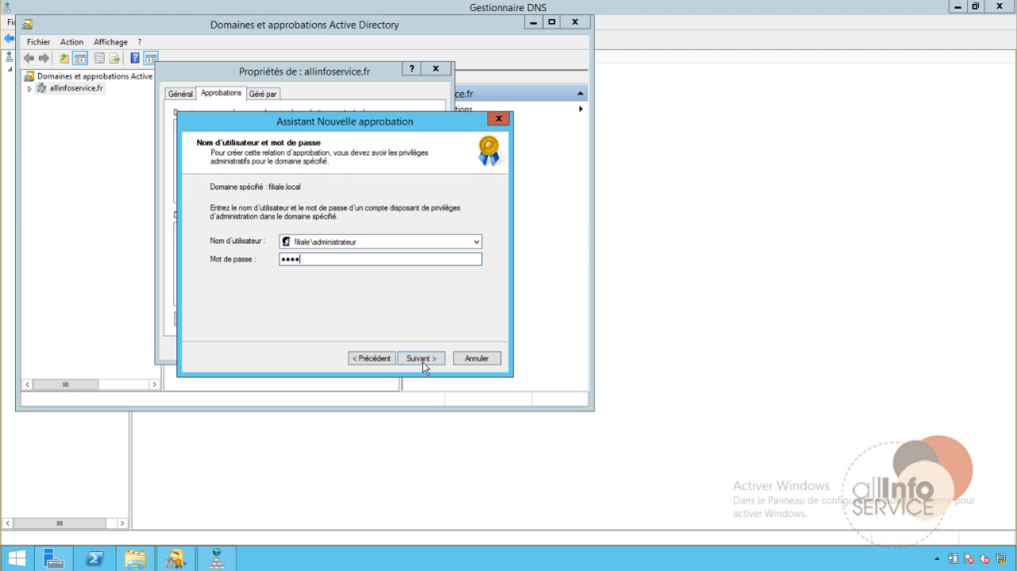
{"action": "left_click", "coordinate": [425, 360]}
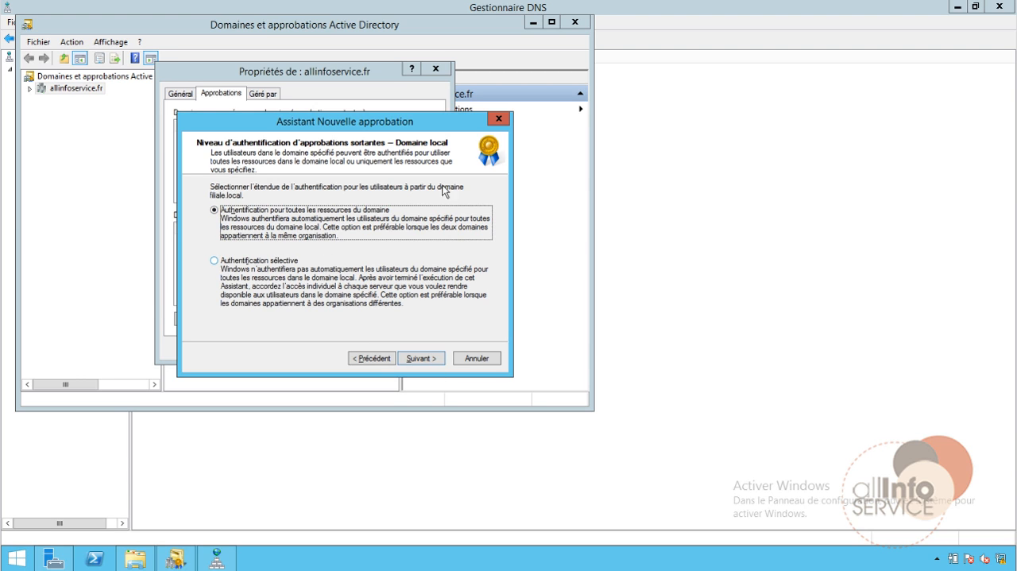
Keep authentication for all domain resources on both the local and specified domains, and create the trust
{"action": "left_click", "coordinate": [417, 359]}
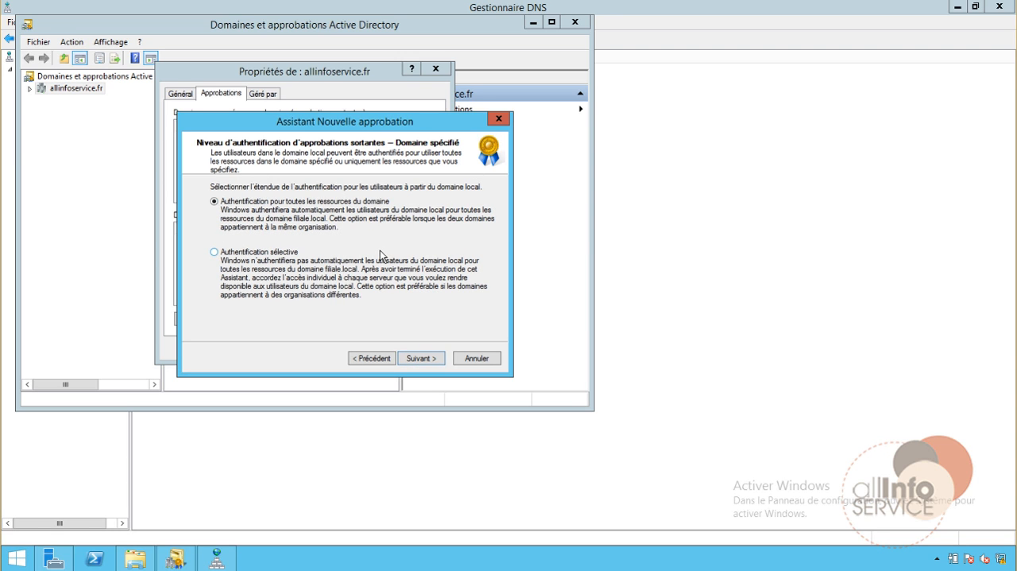
{"action": "left_click", "coordinate": [412, 358]}
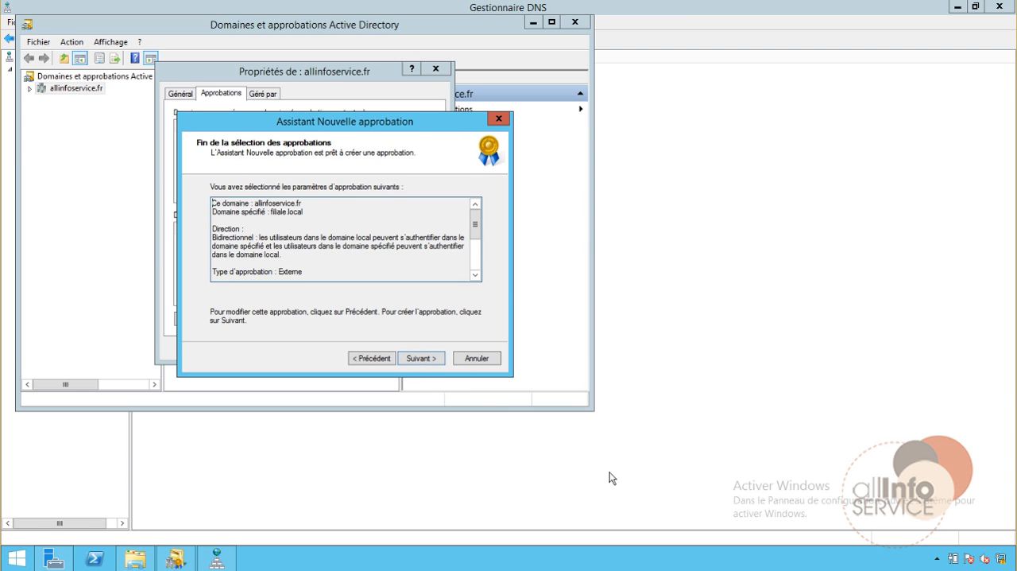
{"action": "left_click", "coordinate": [429, 359]}
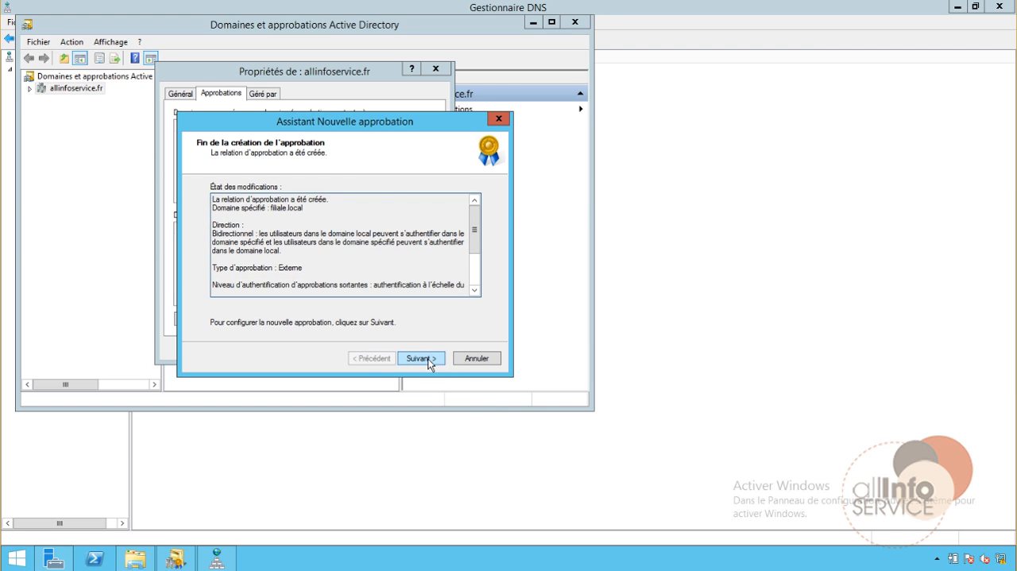
{"action": "left_click", "coordinate": [429, 360]}
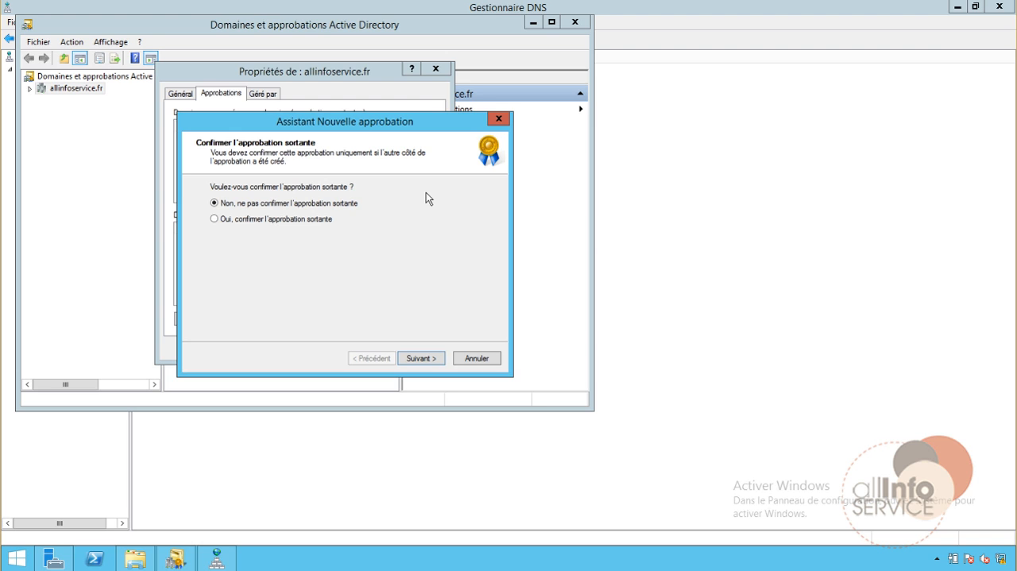
Confirm both the outgoing and incoming trusts, and close the wizard, the SID filtering notice and the domain properties
{"action": "left_click", "coordinate": [266, 221]}
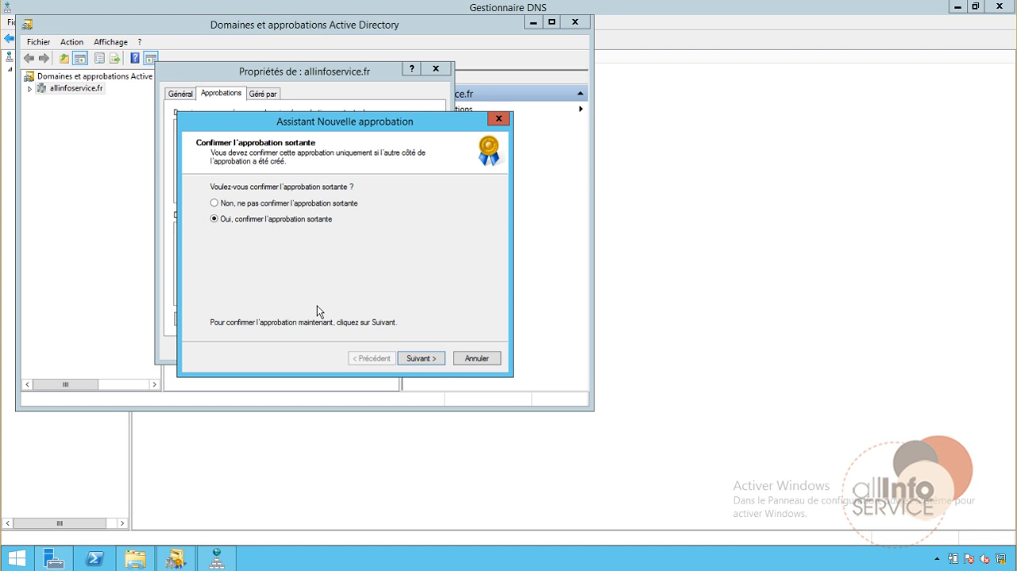
{"action": "left_click", "coordinate": [438, 362]}
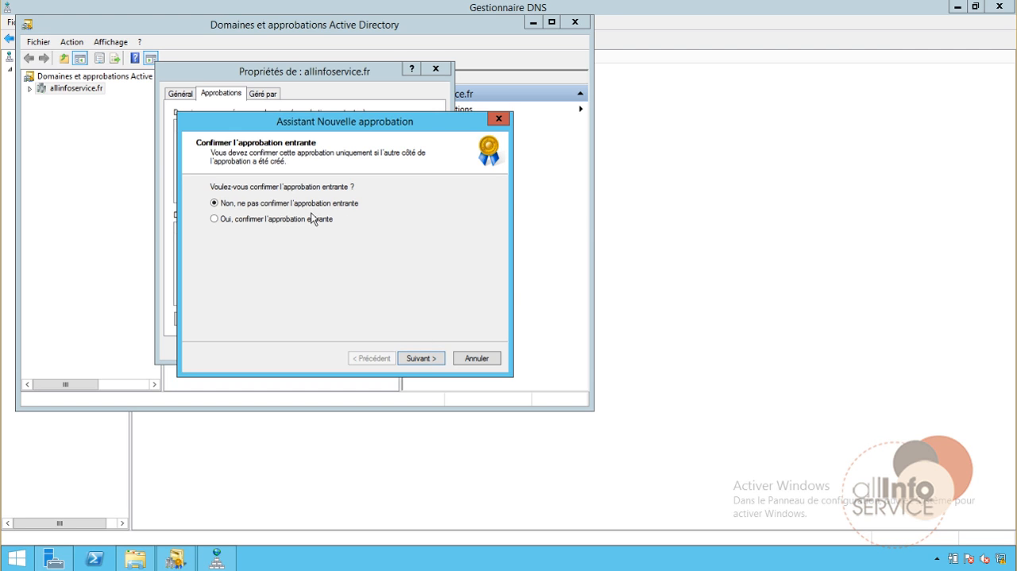
{"action": "left_click", "coordinate": [250, 220]}
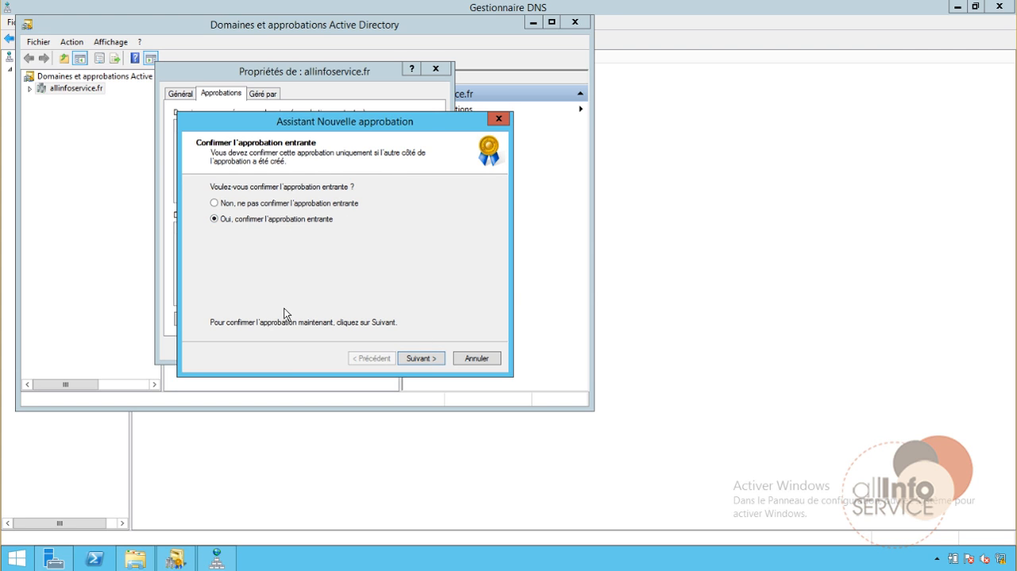
{"action": "left_click", "coordinate": [421, 357]}
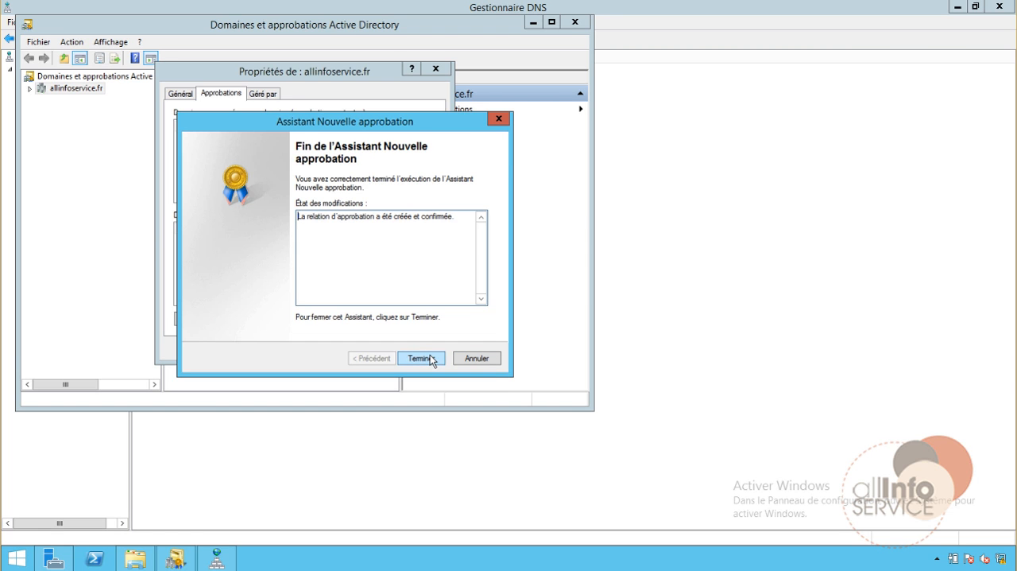
{"action": "left_click", "coordinate": [432, 359]}
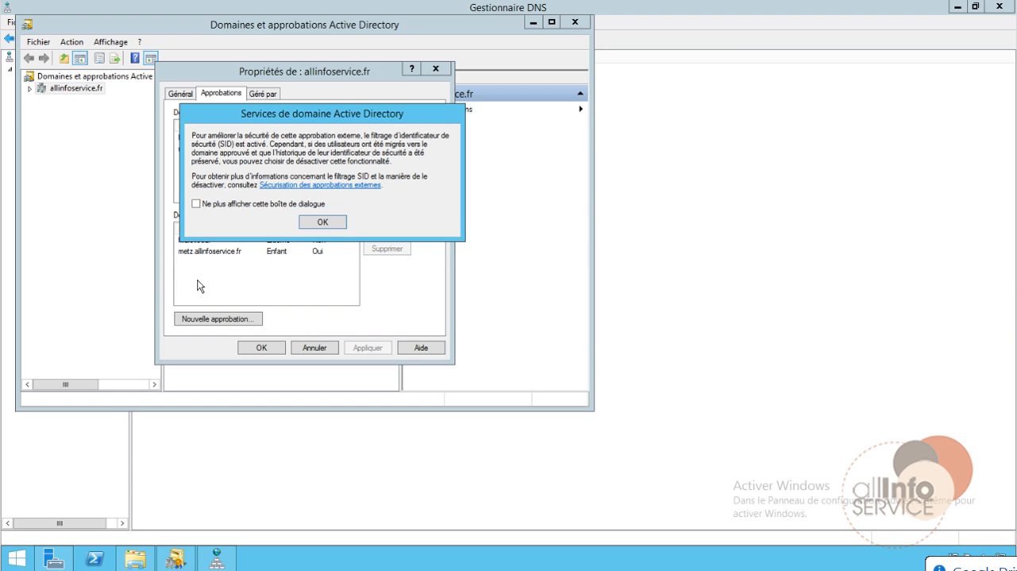
{"action": "left_click", "coordinate": [326, 225]}
{"action": "left_click", "coordinate": [259, 348]}
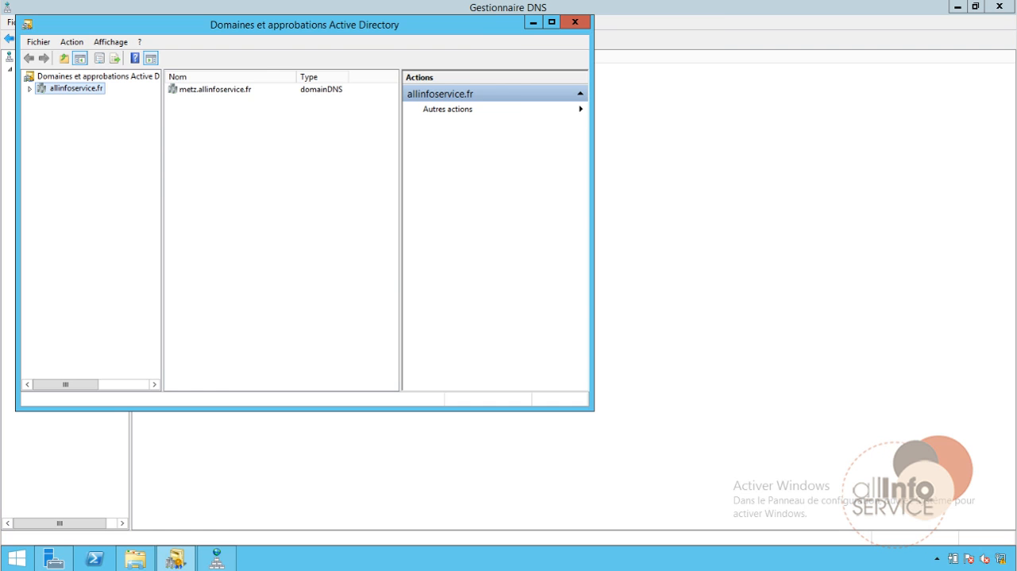
Reopen the properties of allinfoservice.fr to check its lists of outgoing and incoming trusts
{"action": "right_click", "coordinate": [71, 88]}
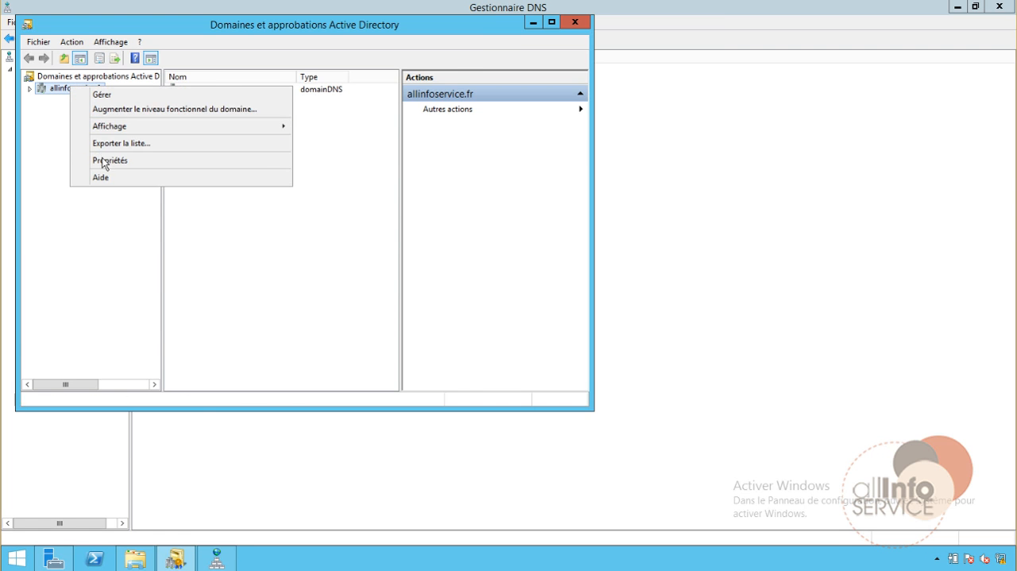
{"action": "left_click", "coordinate": [102, 160]}
{"action": "left_click", "coordinate": [213, 93]}
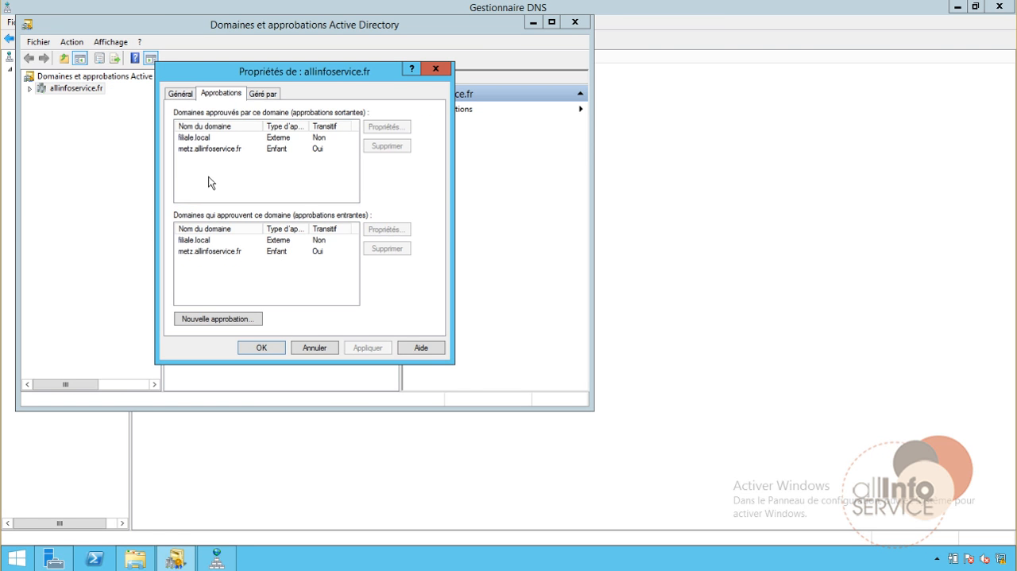
Compare the metz.allinfoservice.fr and filiale.local entries in the outgoing and incoming trust lists, and close the allinfoservice.fr properties
{"action": "left_click", "coordinate": [192, 150]}
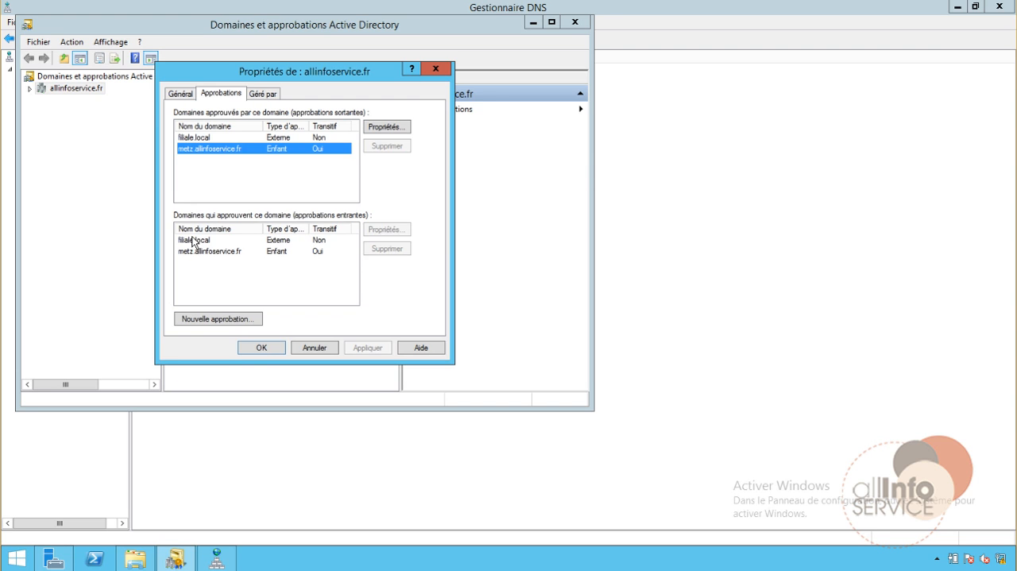
{"action": "left_click", "coordinate": [197, 251]}
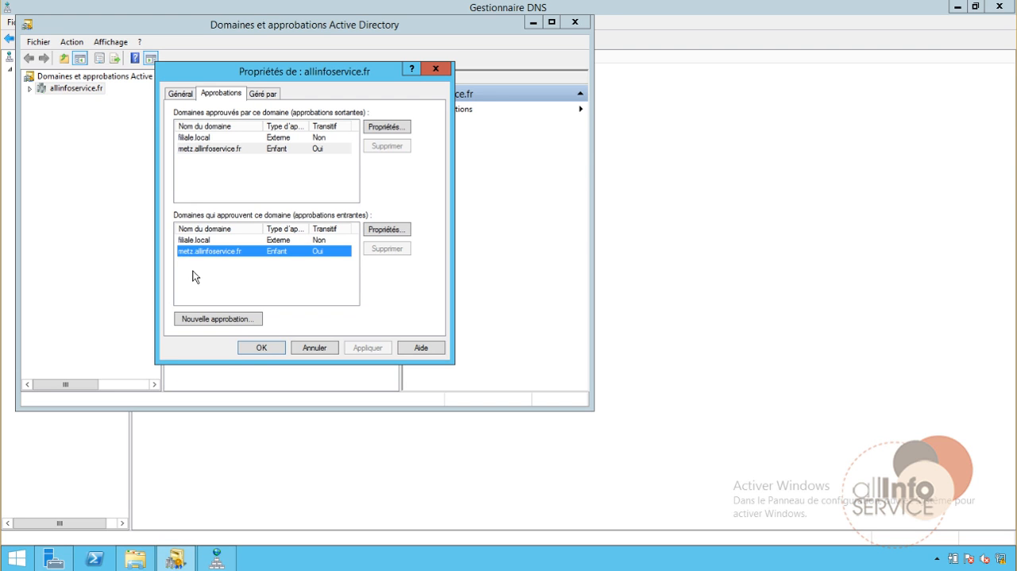
{"action": "left_click", "coordinate": [190, 151]}
{"action": "left_click", "coordinate": [184, 138]}
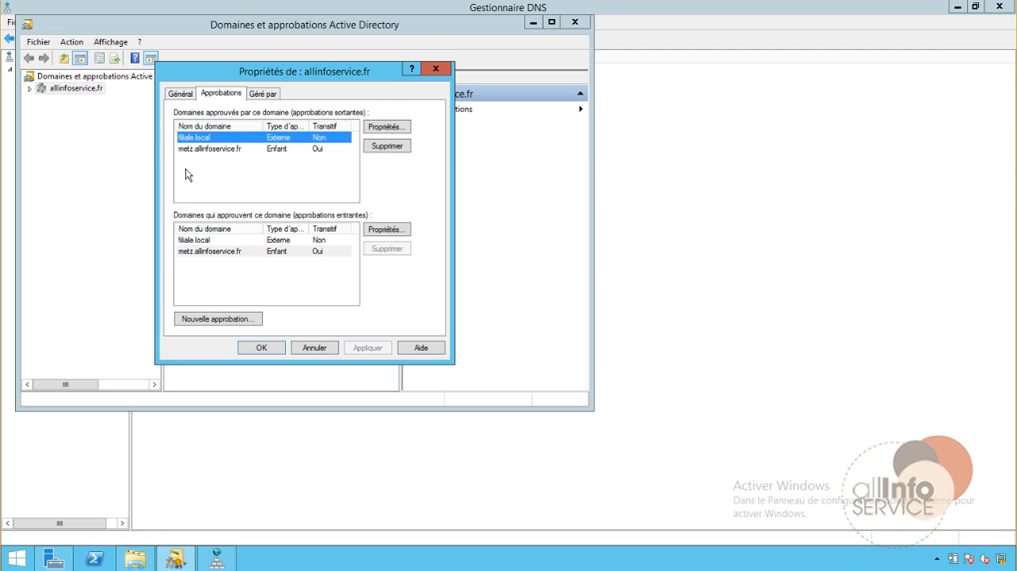
{"action": "left_click", "coordinate": [191, 243]}
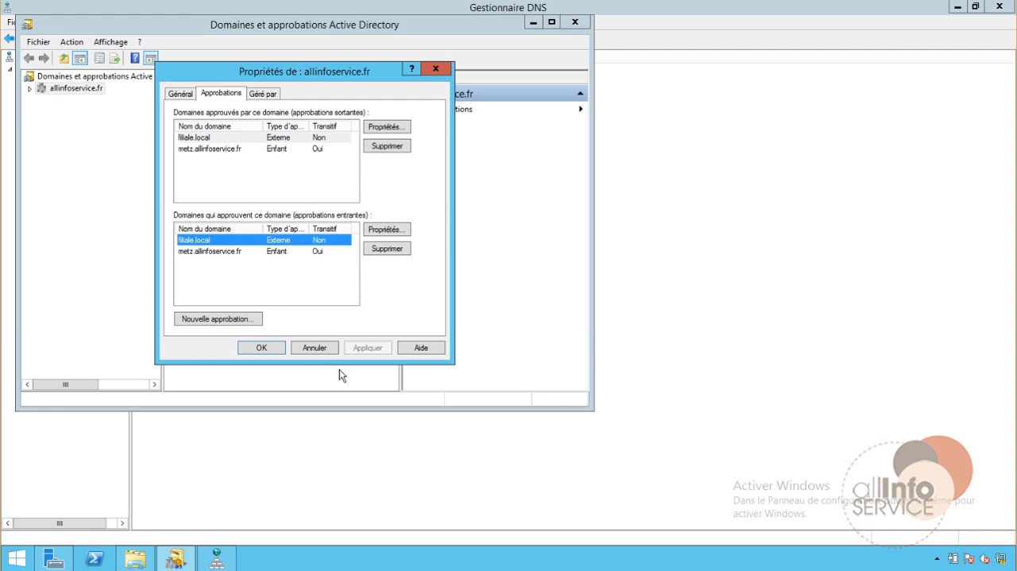
{"action": "left_click", "coordinate": [261, 347]}
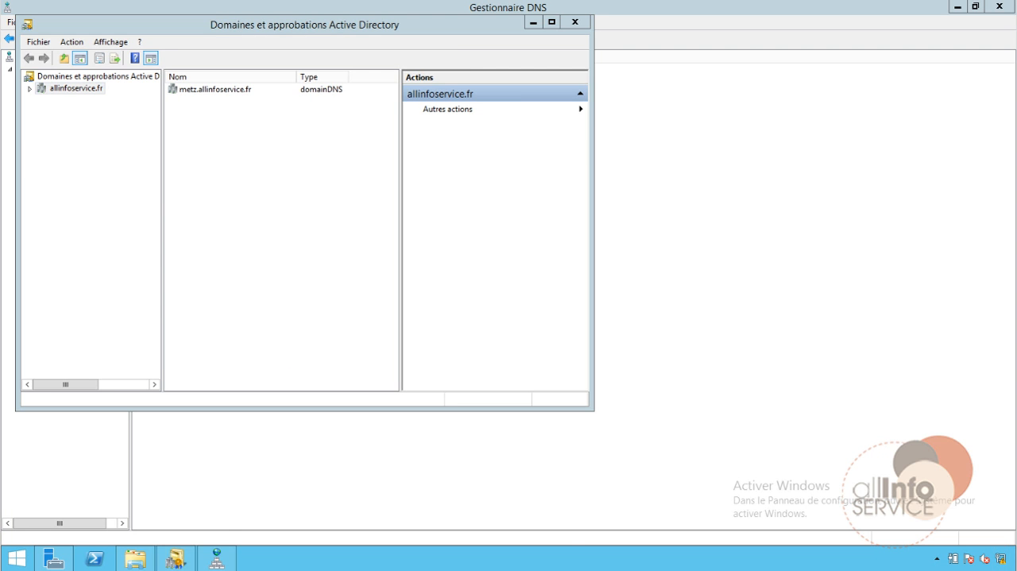
Switch to the FILIALE-DC virtual machine and open the Active Directory Domains and Trusts console there
{"action": "left_click", "coordinate": [473, 540]}
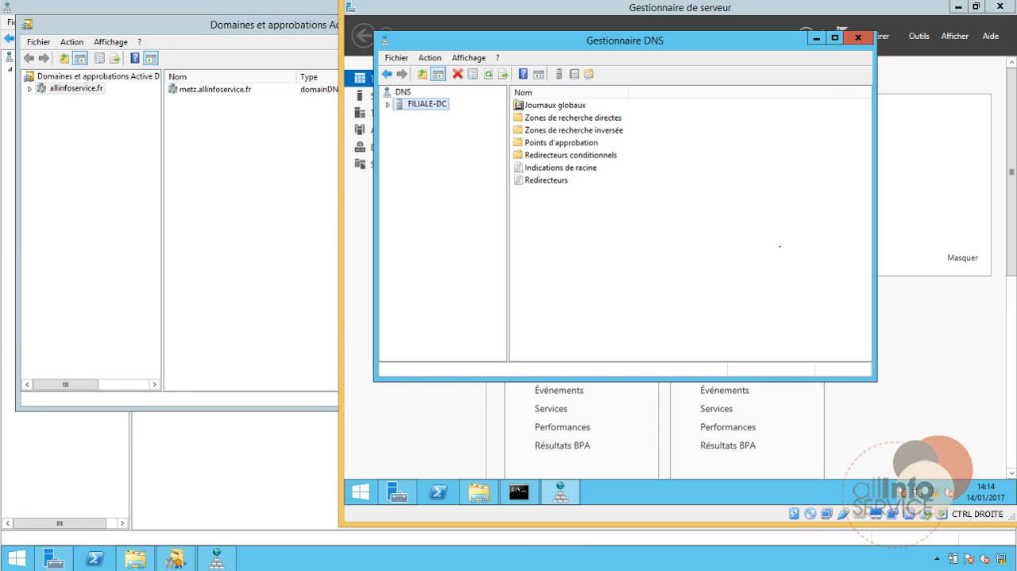
{"action": "left_click", "coordinate": [924, 38]}
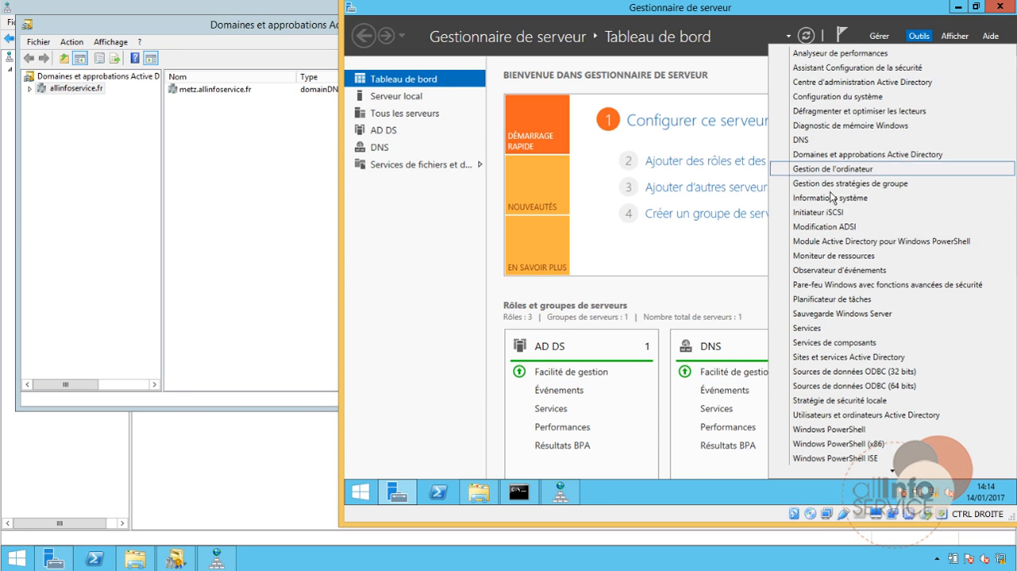
{"action": "left_click", "coordinate": [827, 155]}
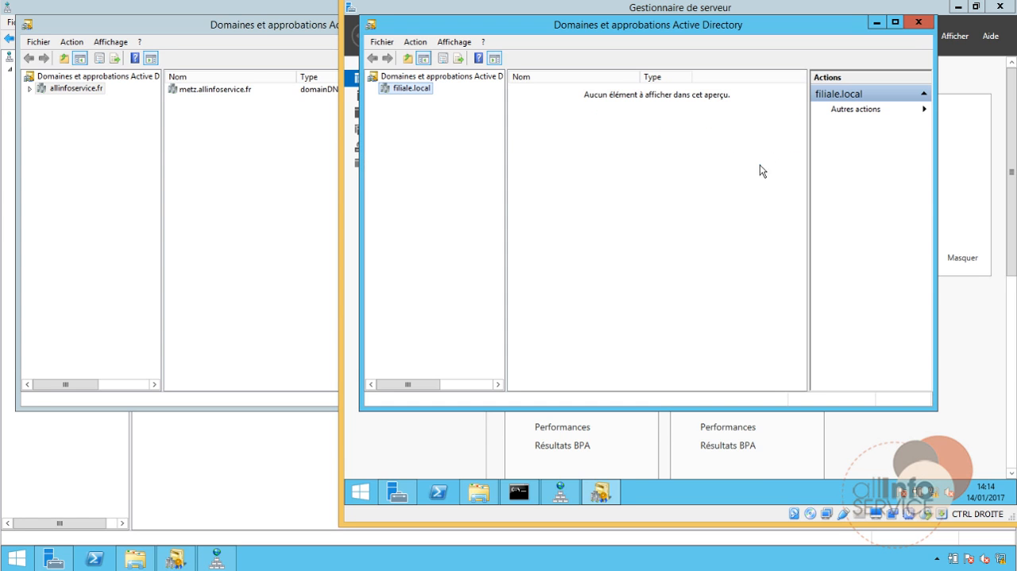
Check the allinfoservice.fr entries in filiale.local's outgoing and incoming trust lists, and close the domain properties
{"action": "right_click", "coordinate": [405, 90]}
{"action": "left_click", "coordinate": [429, 164]}
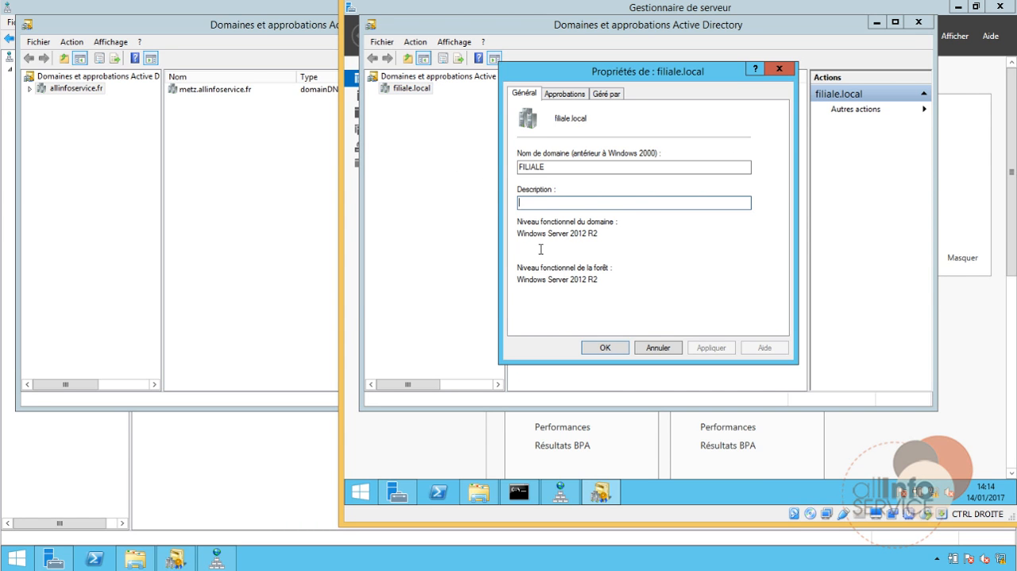
{"action": "left_click", "coordinate": [574, 96]}
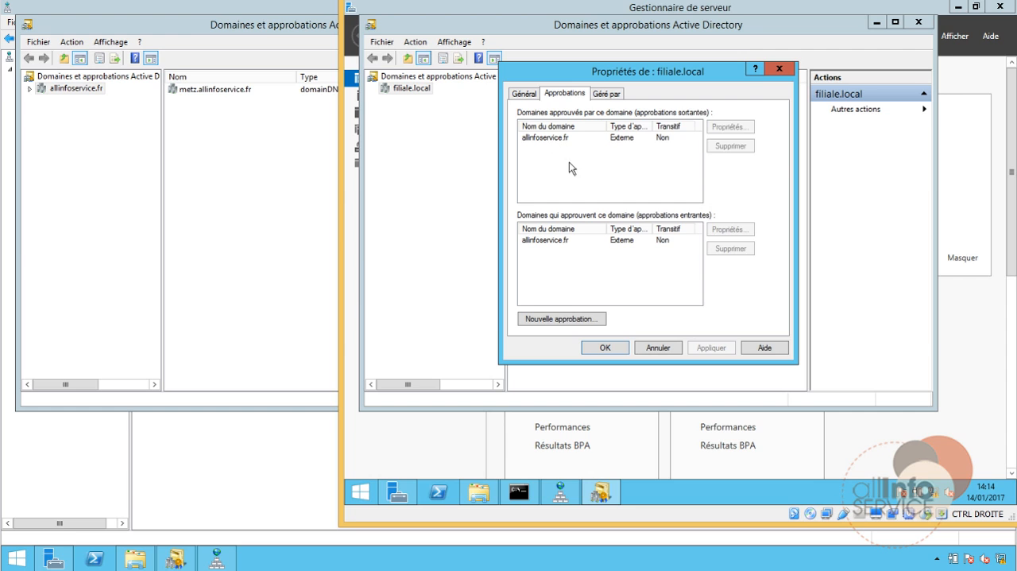
{"action": "left_click", "coordinate": [561, 138]}
{"action": "left_click", "coordinate": [558, 241]}
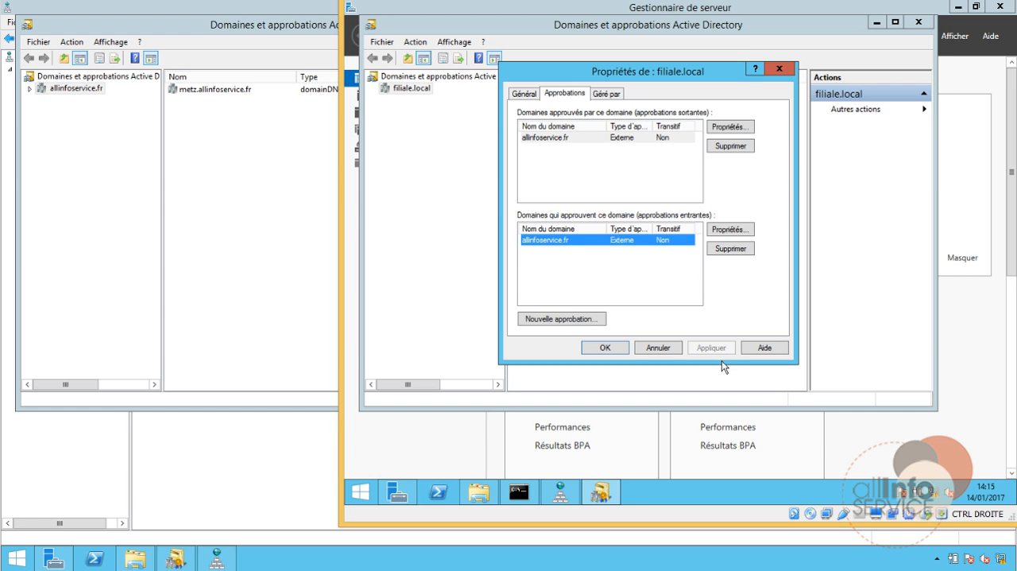
{"action": "left_click", "coordinate": [668, 349]}
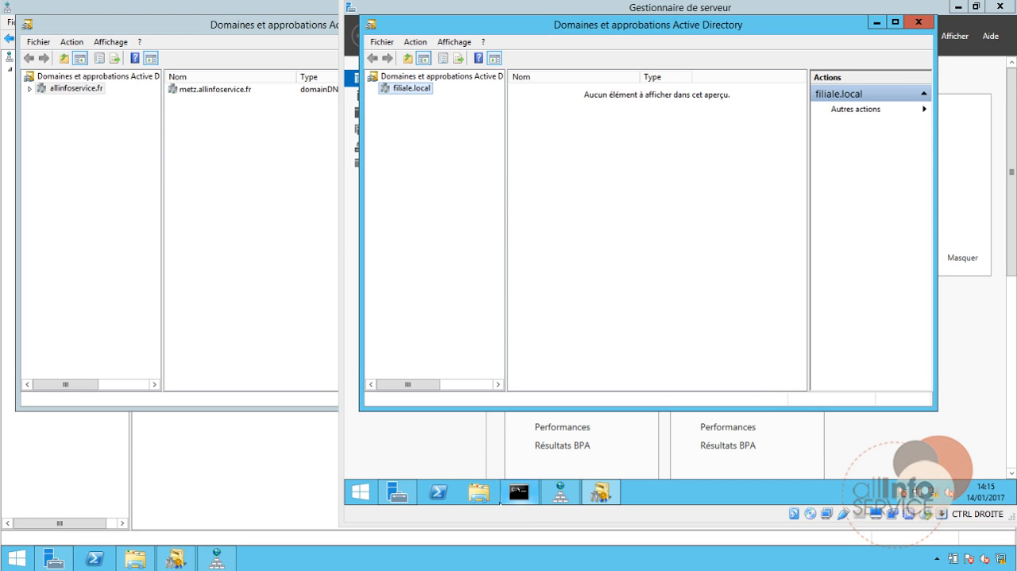
Browse to \\dc1 in File Explorer on the filiale.local server and try to open the RH_Files share
{"action": "left_click", "coordinate": [478, 492]}
{"action": "left_click", "coordinate": [568, 95]}
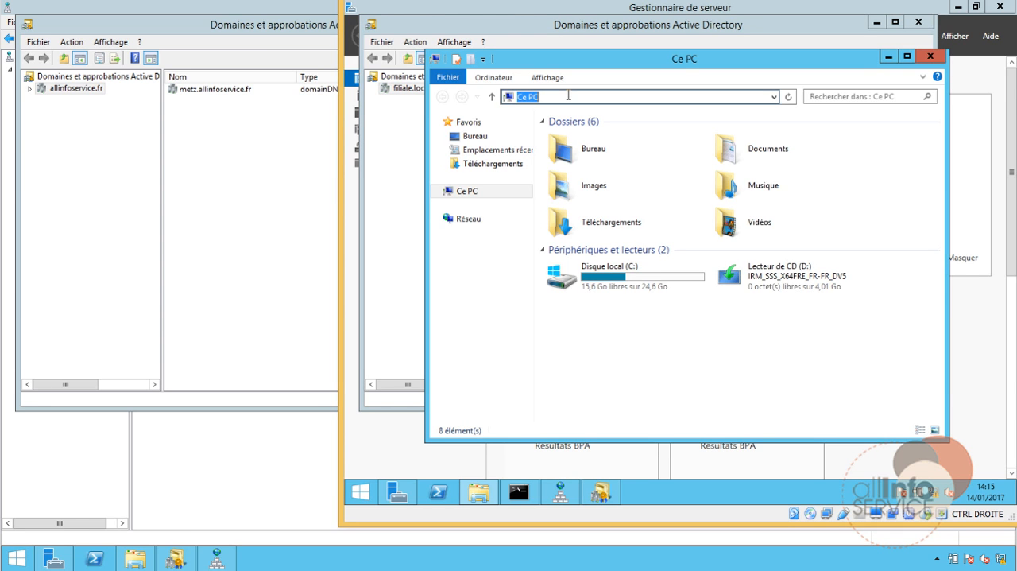
{"action": "type", "text": "\\\\dc1"}
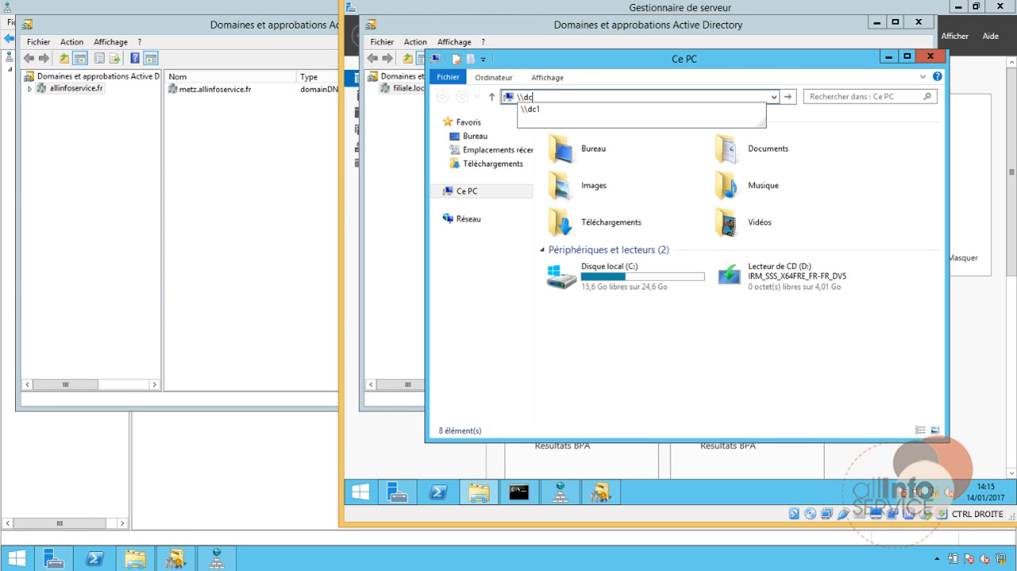
{"action": "key", "text": "Return"}
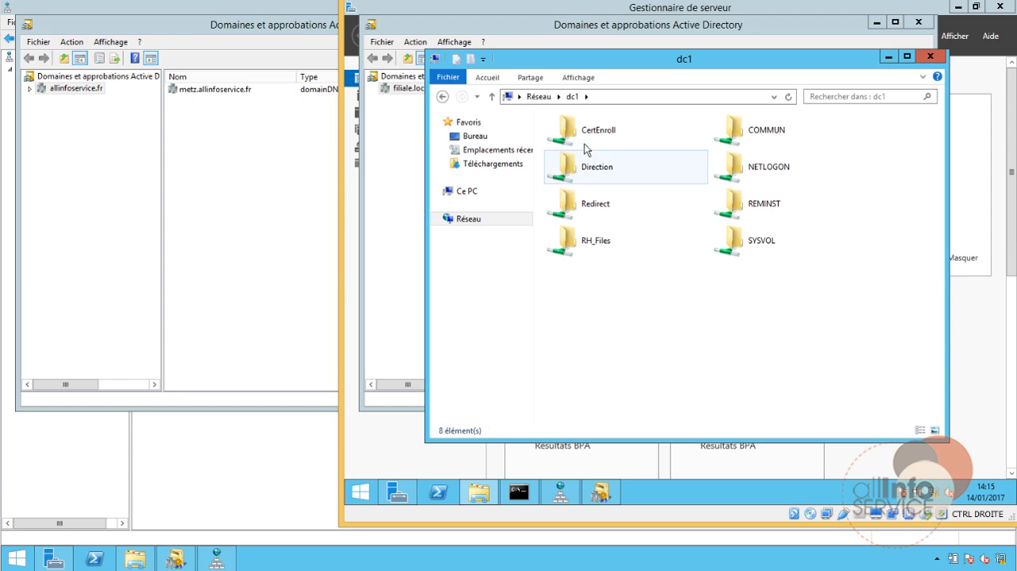
{"action": "double_click", "coordinate": [589, 248]}
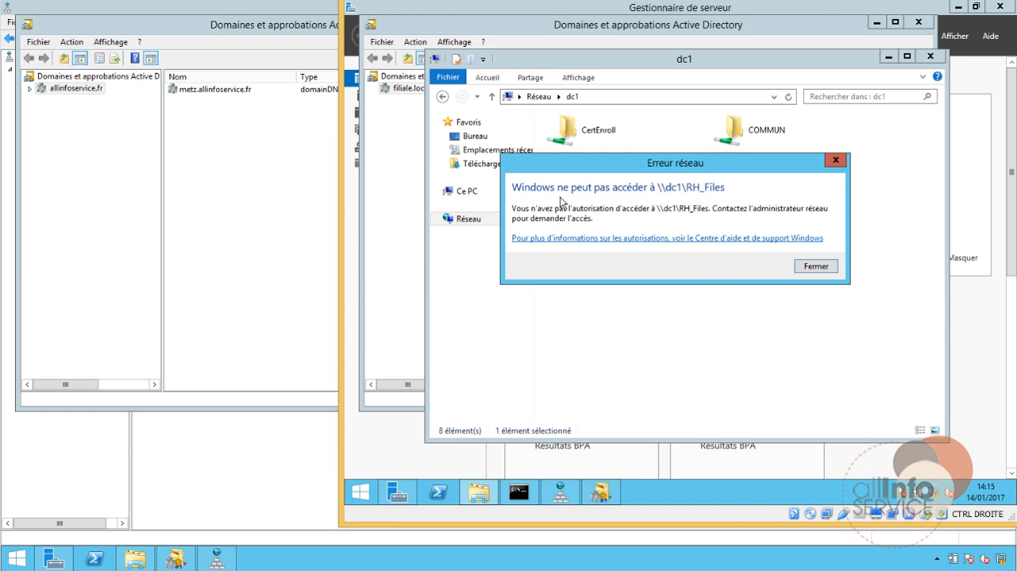
{"action": "left_click", "coordinate": [823, 268]}
Open the COMMUN share on dc1, test access to the Public 2 and Private 2 text files, and close File Explorer
{"action": "double_click", "coordinate": [759, 137]}
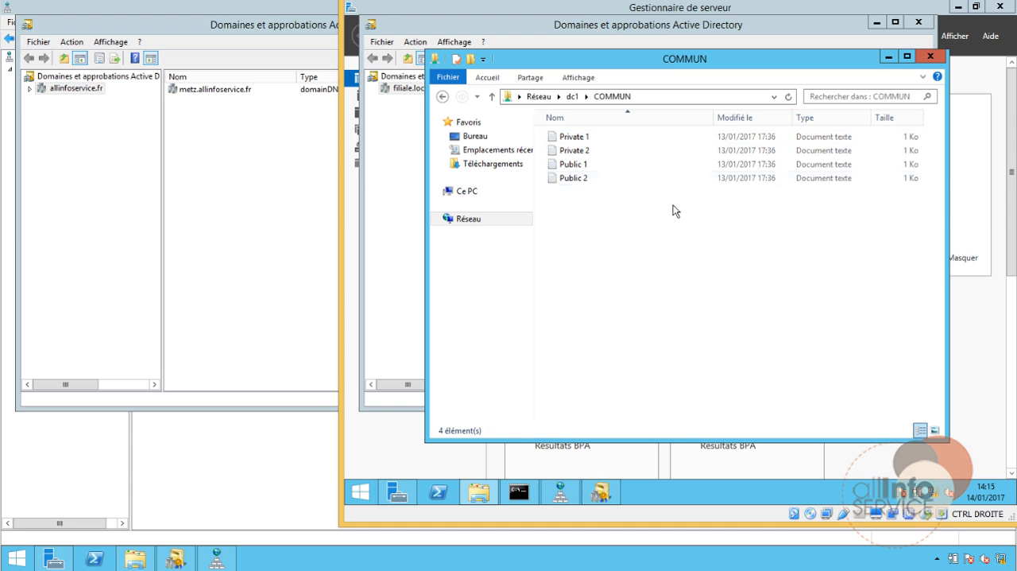
{"action": "double_click", "coordinate": [570, 177]}
{"action": "left_click", "coordinate": [918, 95]}
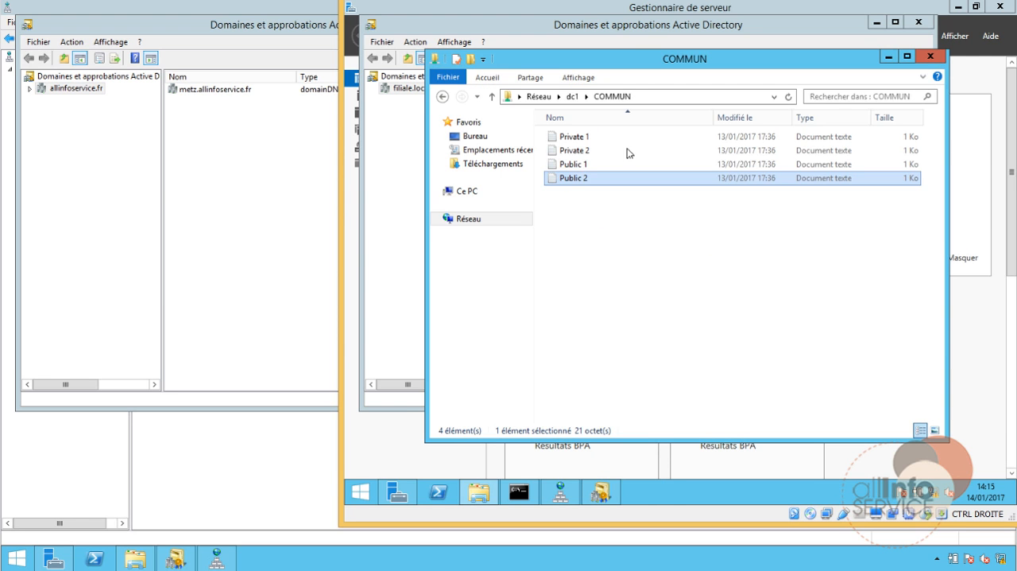
{"action": "double_click", "coordinate": [583, 160]}
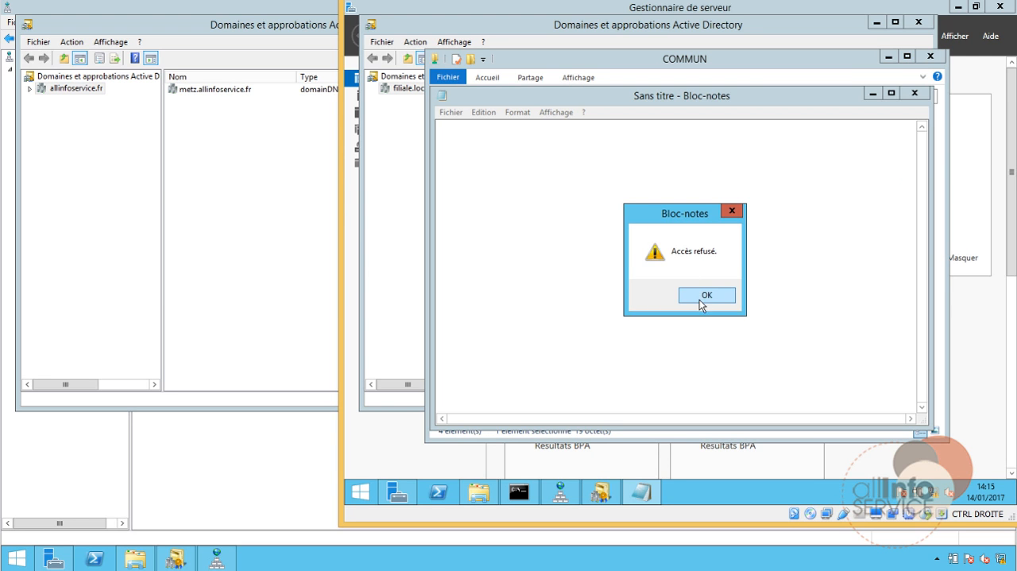
{"action": "left_click", "coordinate": [702, 295]}
{"action": "left_click", "coordinate": [916, 93]}
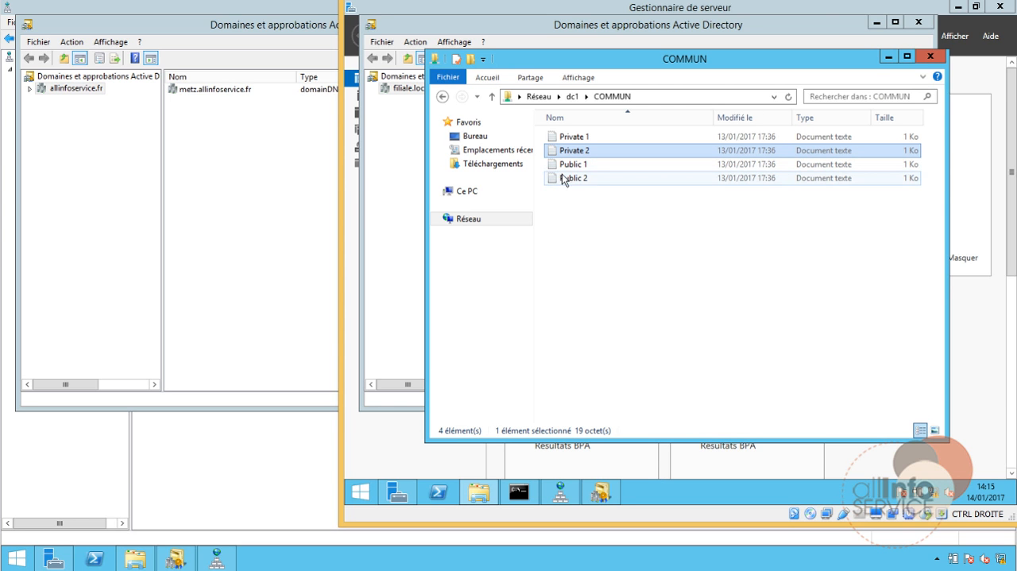
{"action": "left_click", "coordinate": [926, 60]}
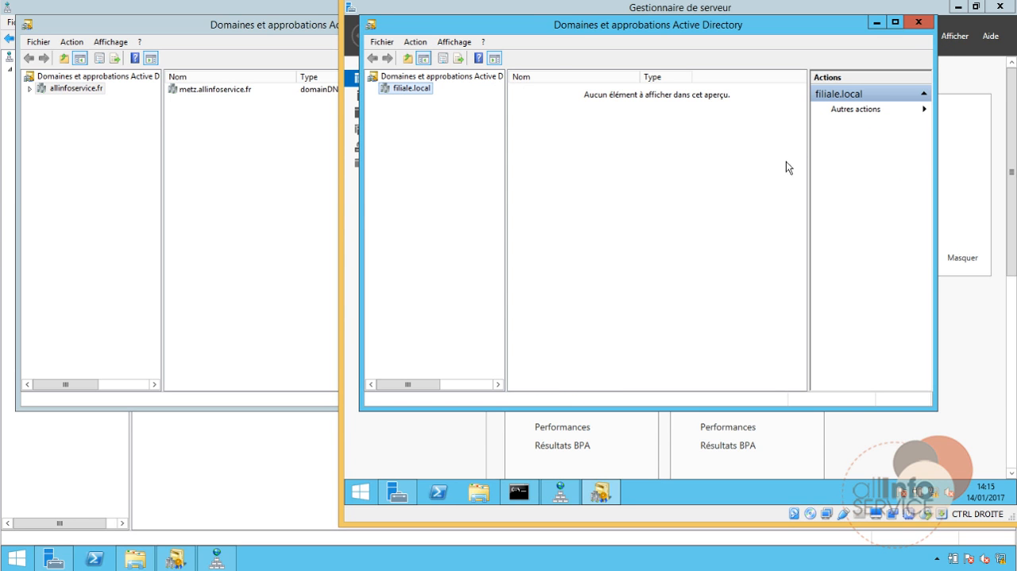